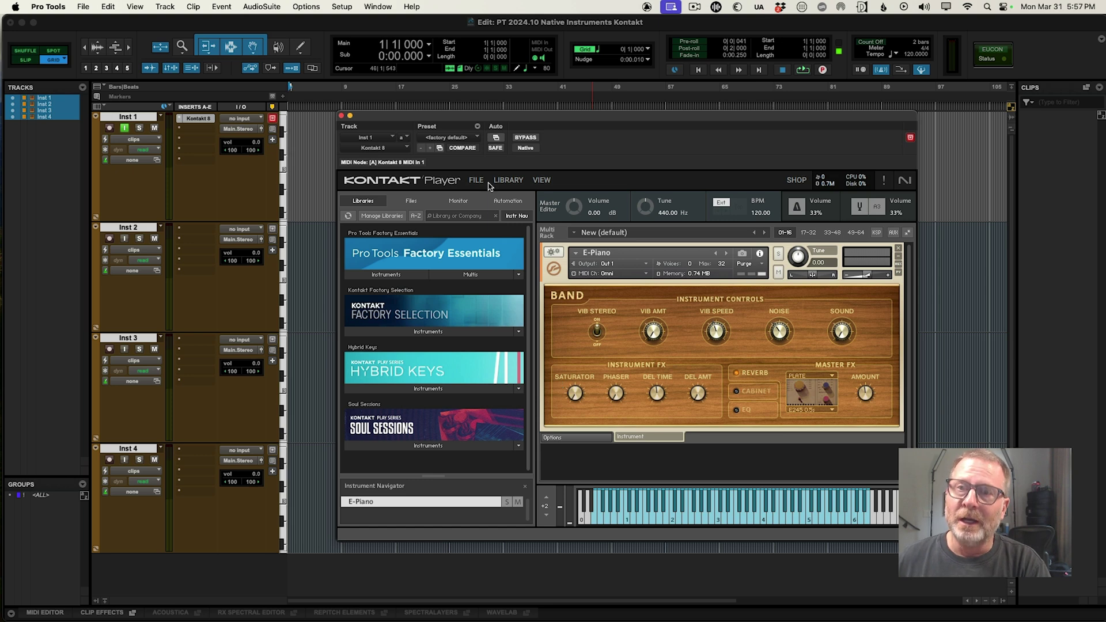
Open Avid Link's product list and view the instrument libraries included with Native Instruments - Native Access
left_click(678, 27)
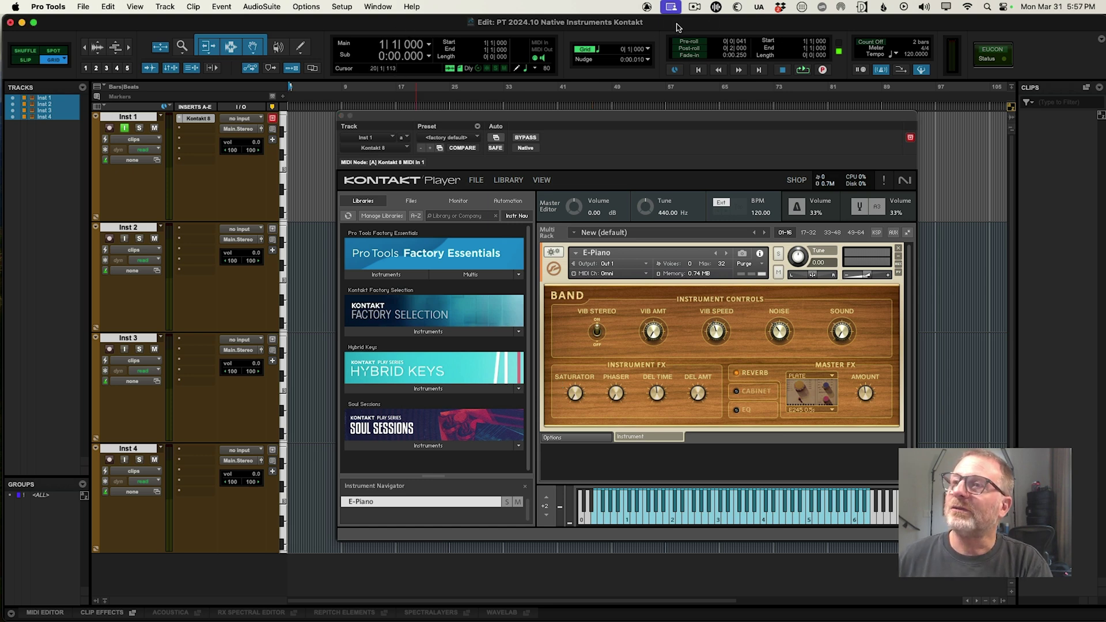
left_click(647, 7)
left_click(652, 27)
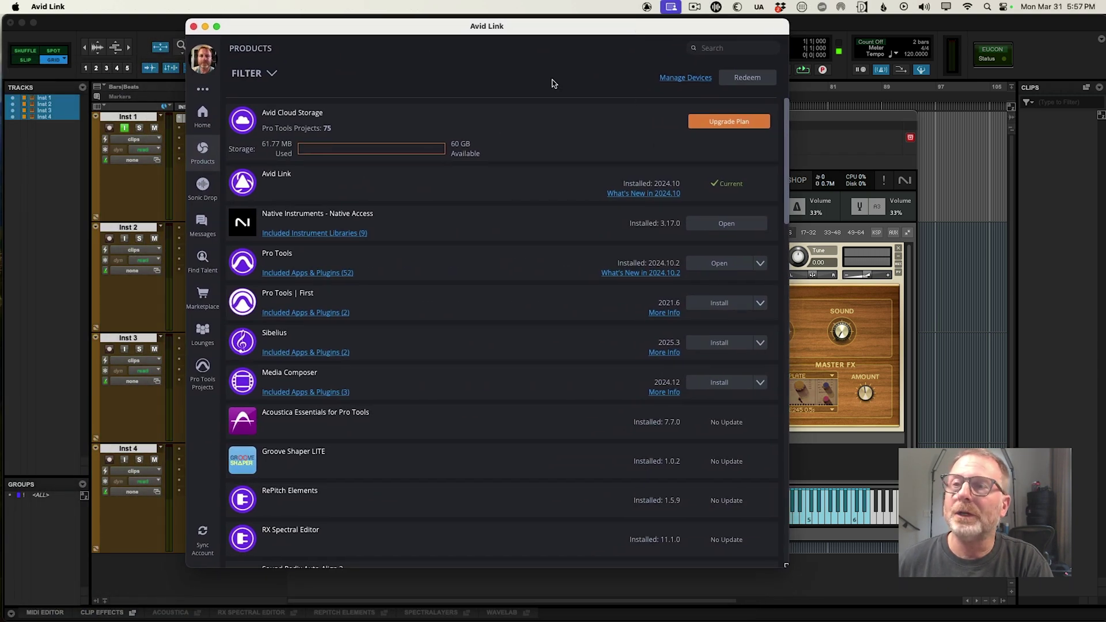
left_click_drag(532, 27, 560, 24)
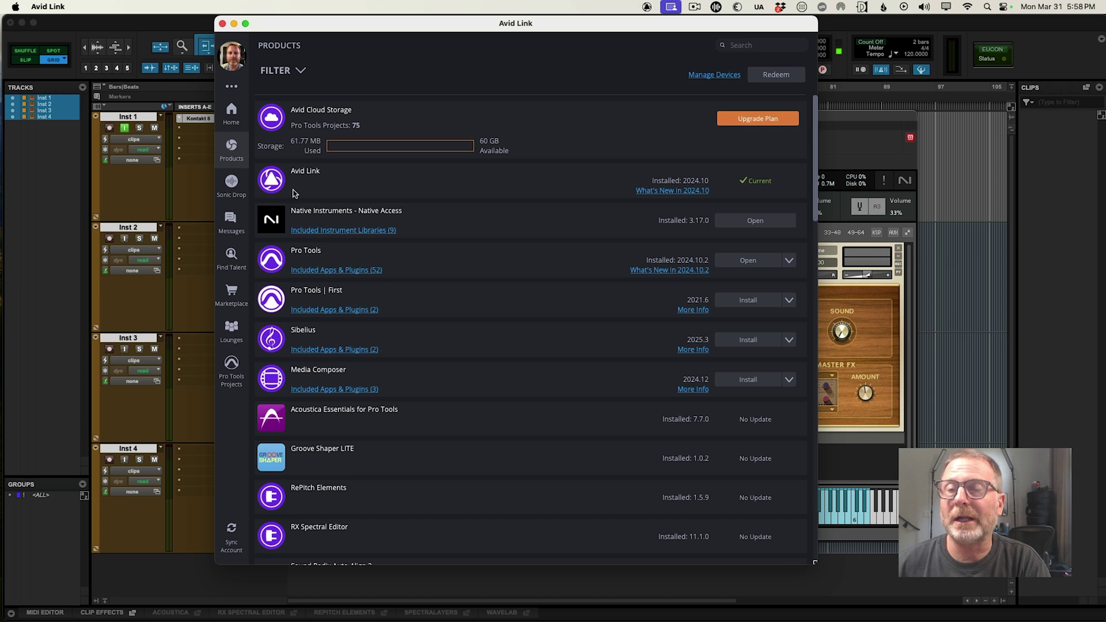
left_click(367, 230)
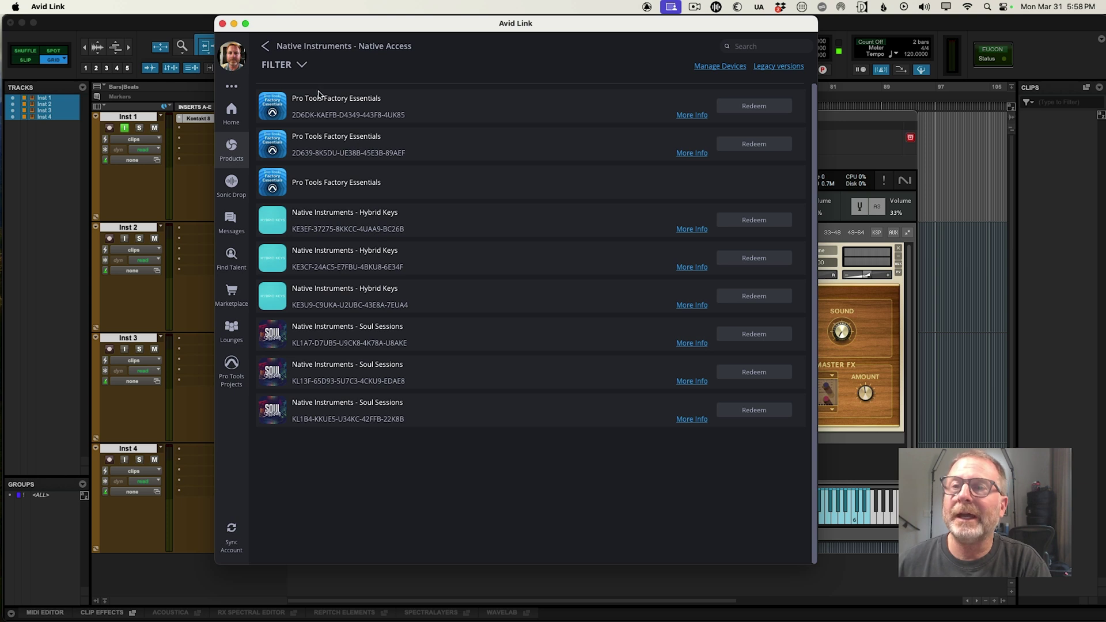
Return to the Avid Link product list and close Avid Link to get back to the Pro Tools session
left_click(265, 46)
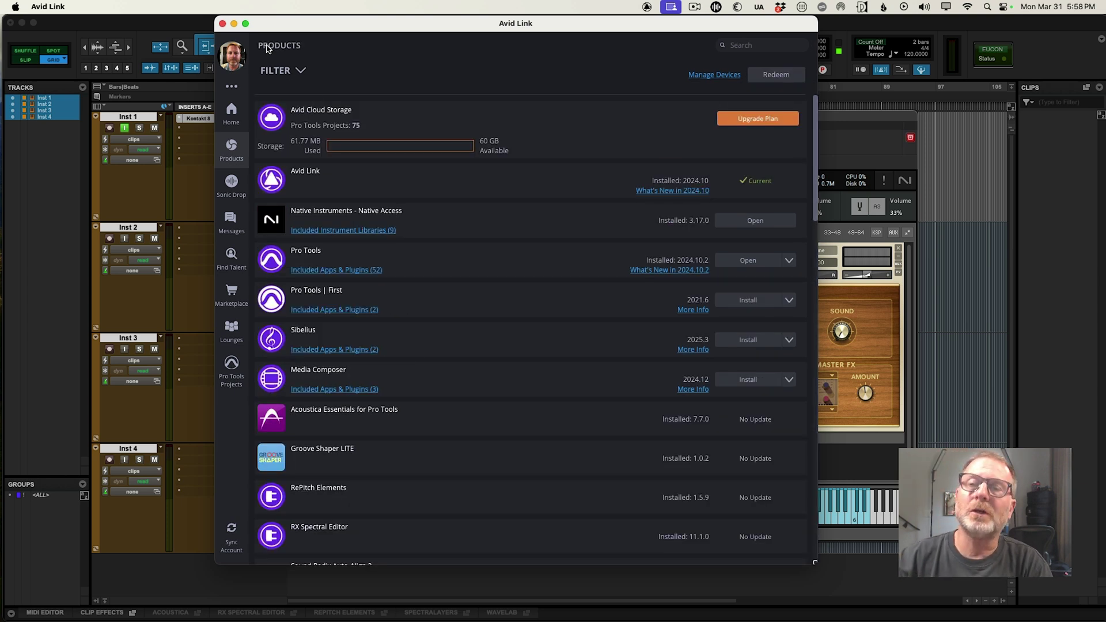
left_click_drag(332, 25, 336, 49)
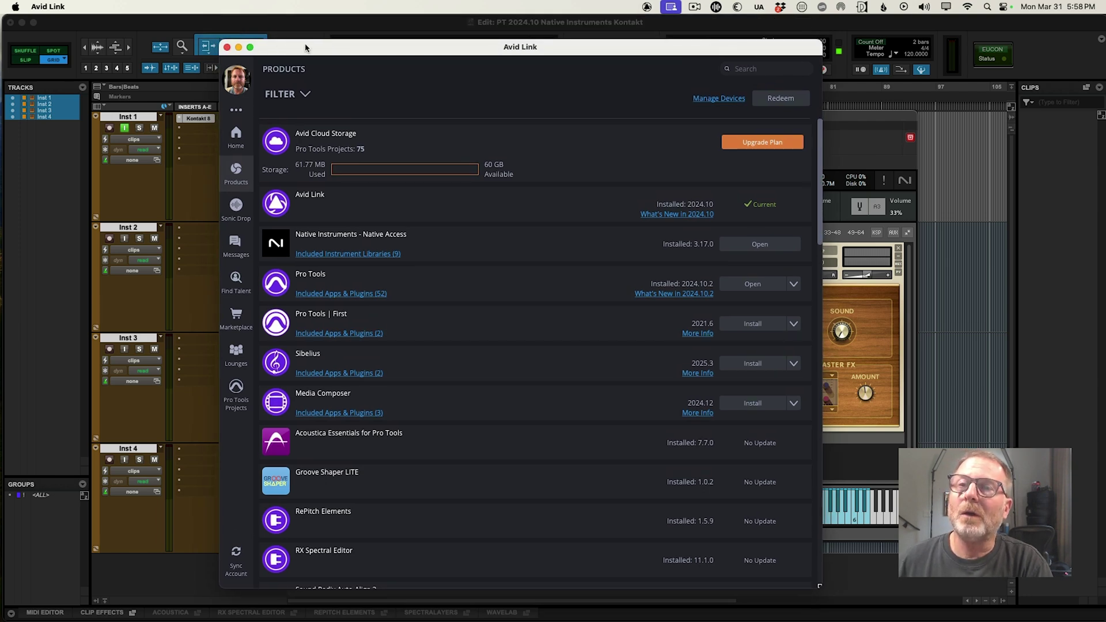
left_click(227, 47)
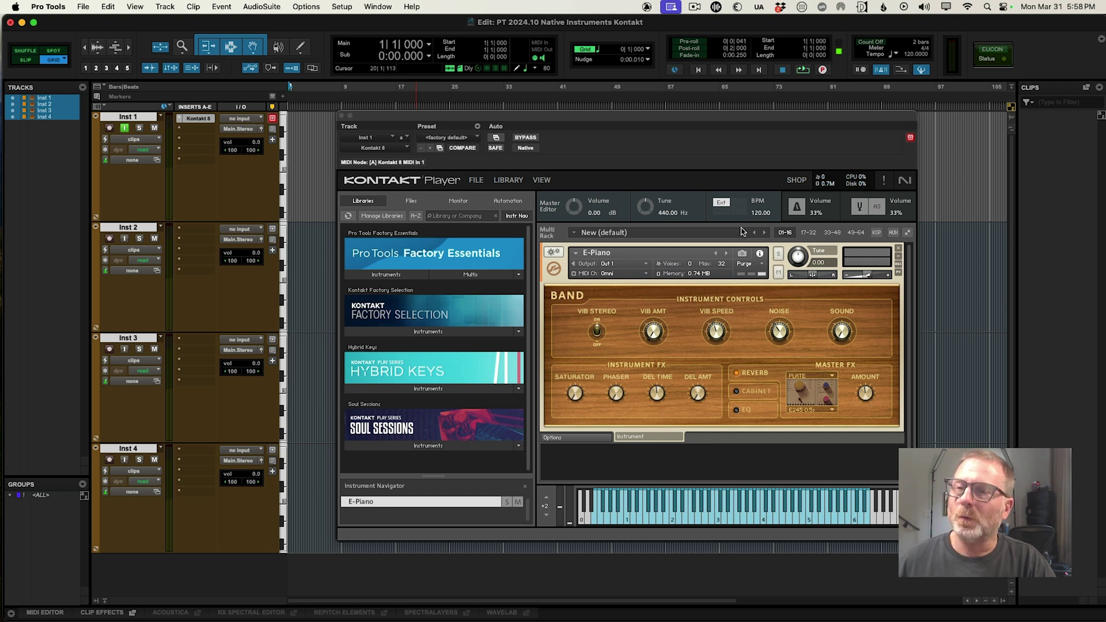
left_click_drag(693, 121, 710, 116)
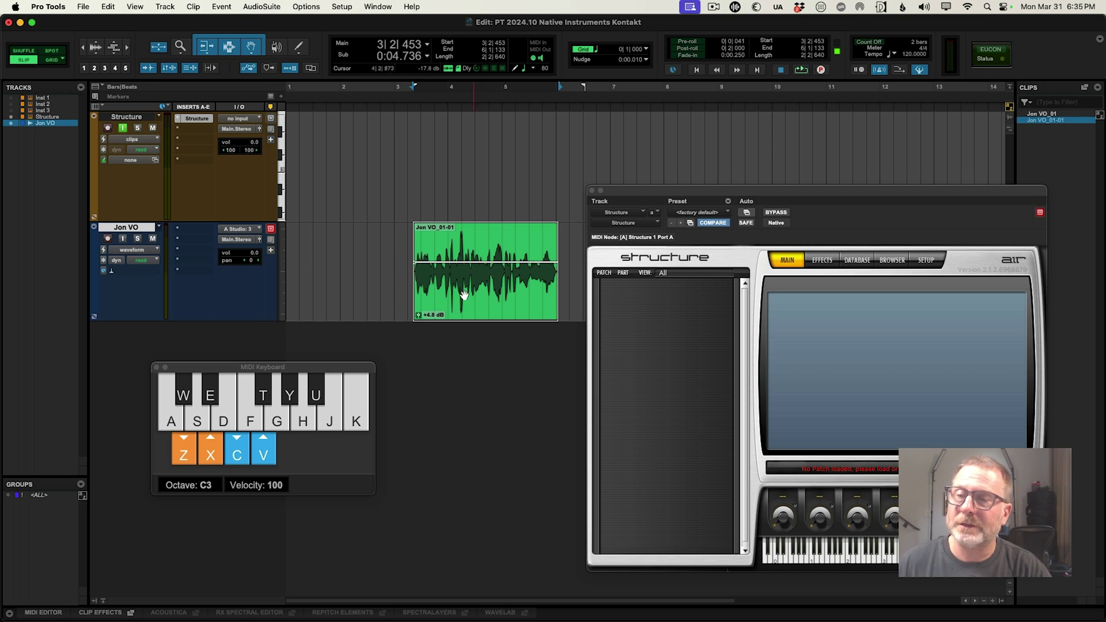
Load the voice-over audio clip from the timeline into the Structure sampler as a playable patch
mouse_move(418, 273)
left_mouse_down()
mouse_move(393, 276)
mouse_move(416, 281)
left_mouse_up()
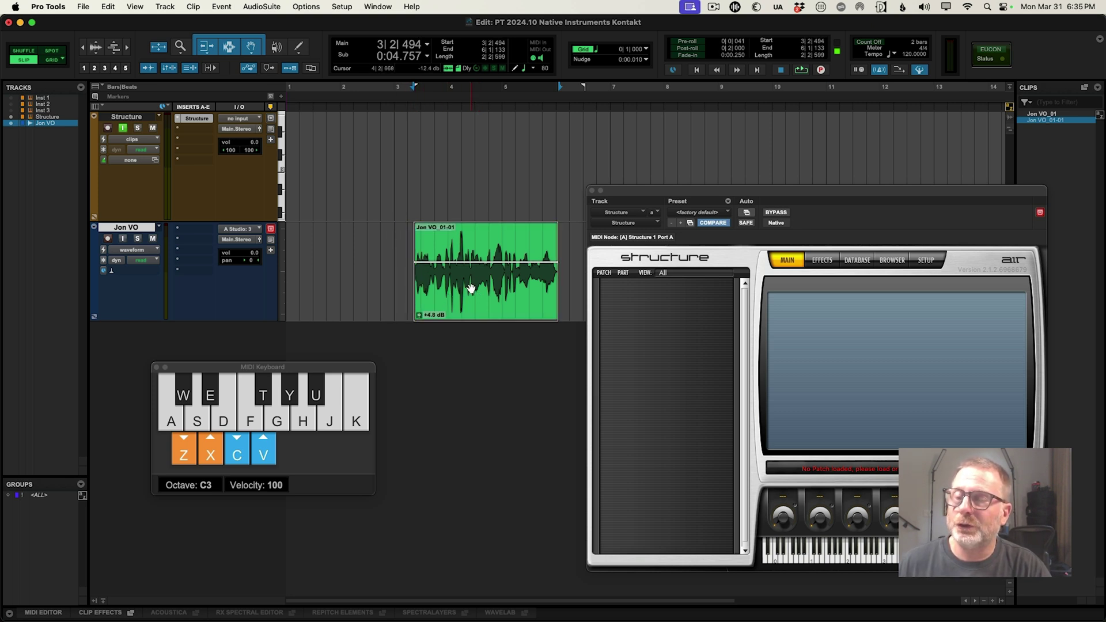
left_click(686, 330)
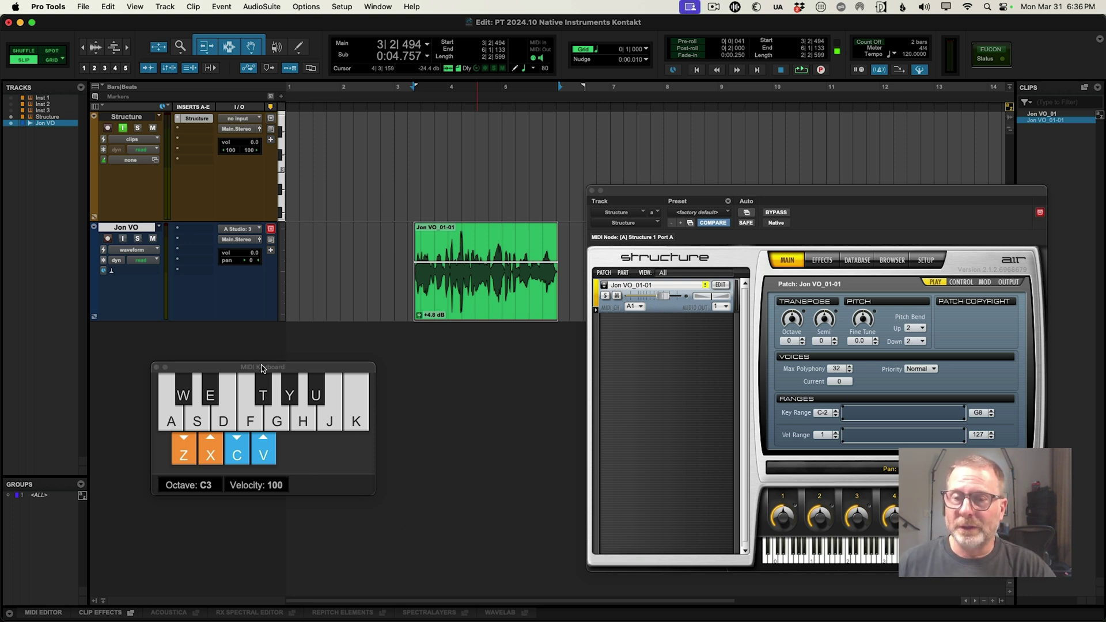
Audition the sampled voice-over at three pitches with the A, F and H notes of the on-screen MIDI Keyboard
left_click_drag(171, 421, 202, 399)
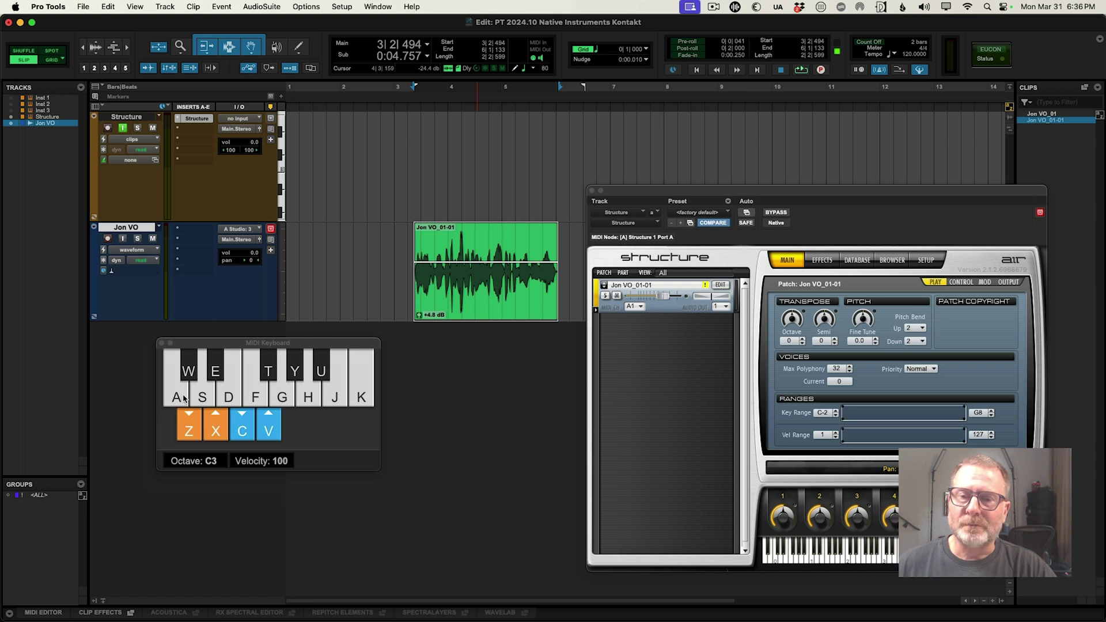
left_click(176, 397)
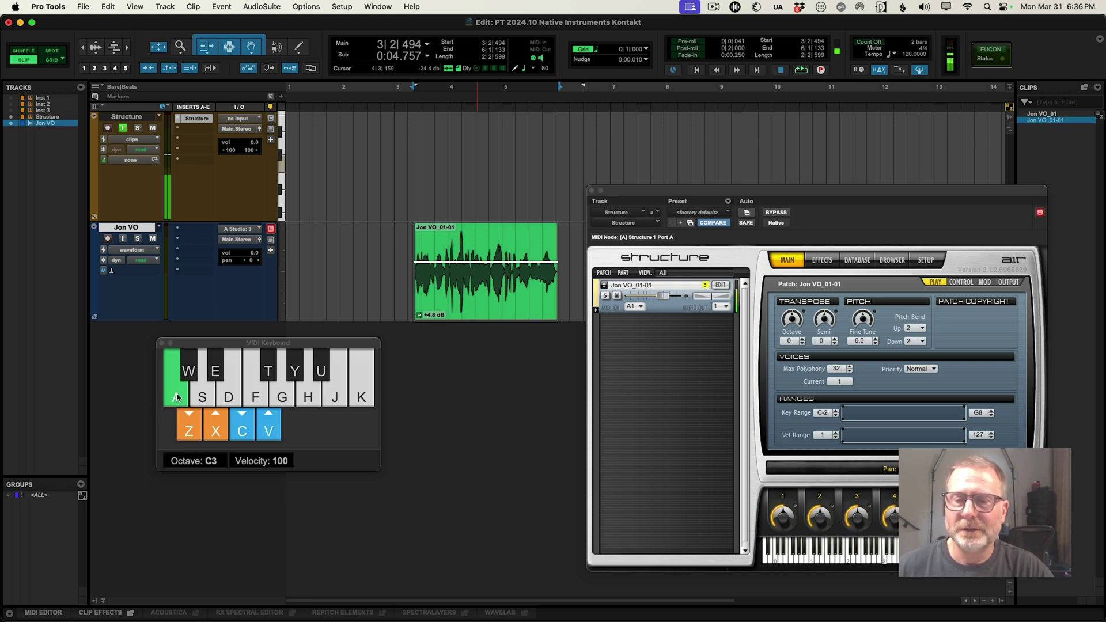
left_click(255, 394)
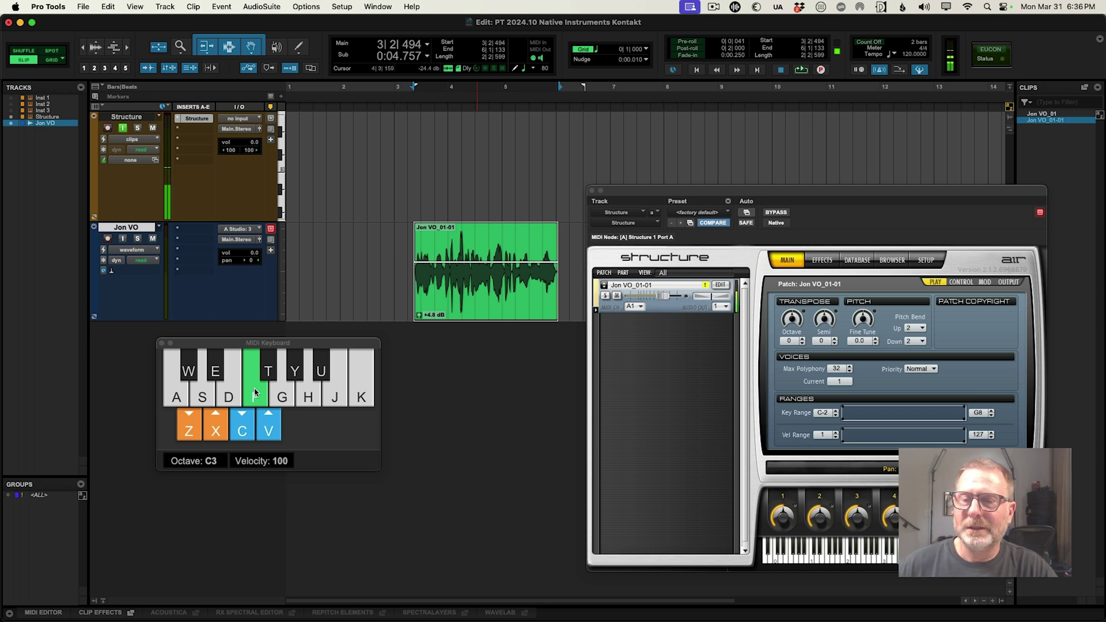
left_click(306, 396)
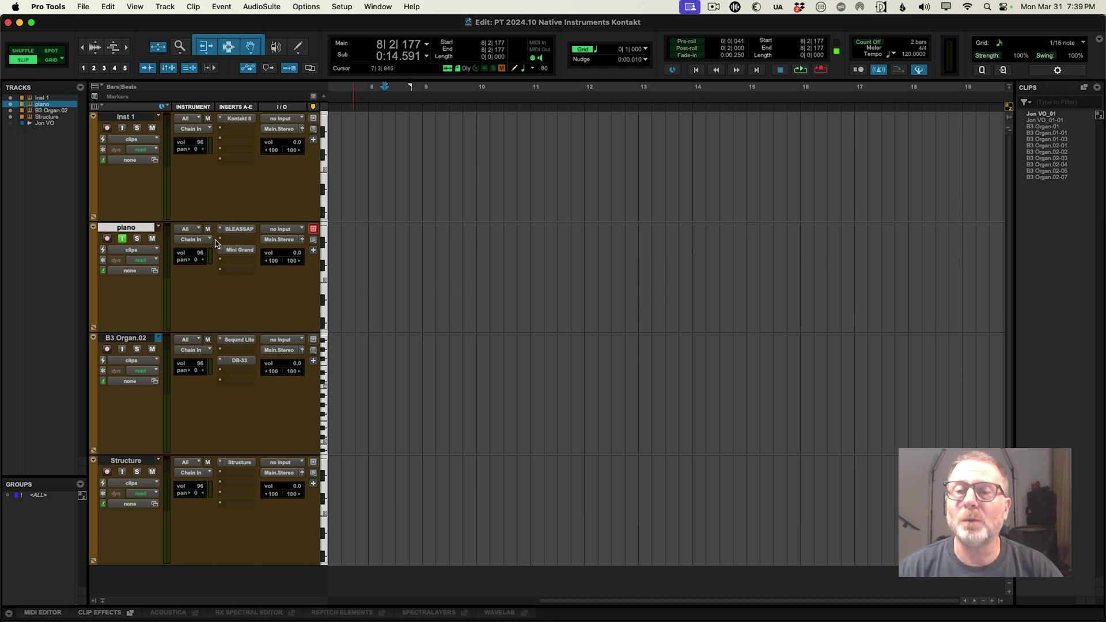
Open the BLEASS Arpeggiator insert on the piano track, followed by the Mini Grand instrument
left_click(246, 230)
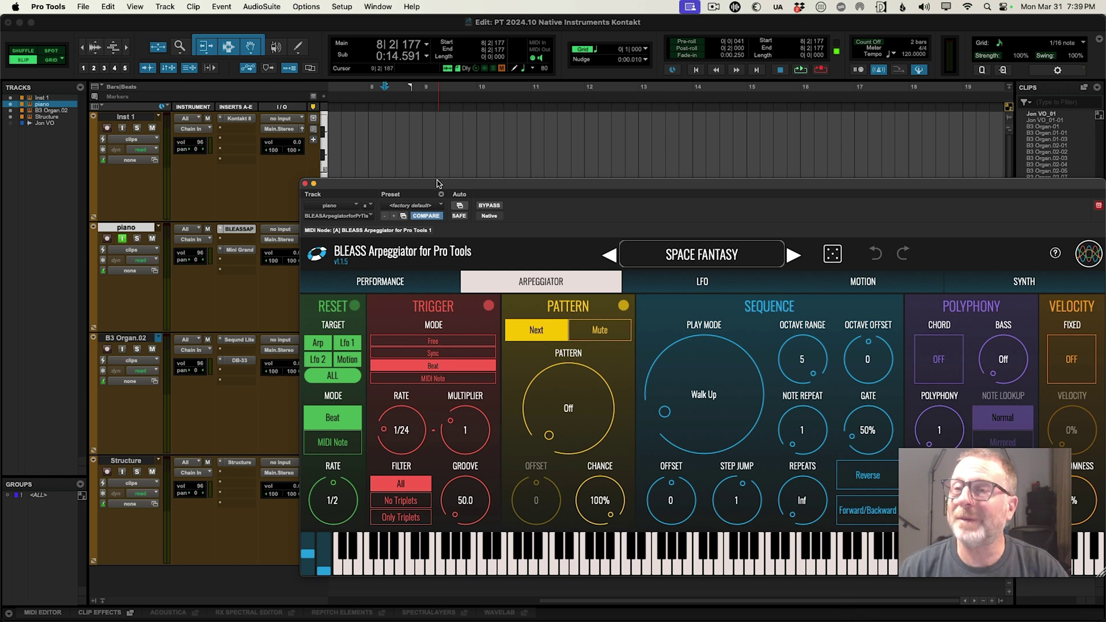
left_click_drag(439, 184, 406, 268)
left_click(239, 250)
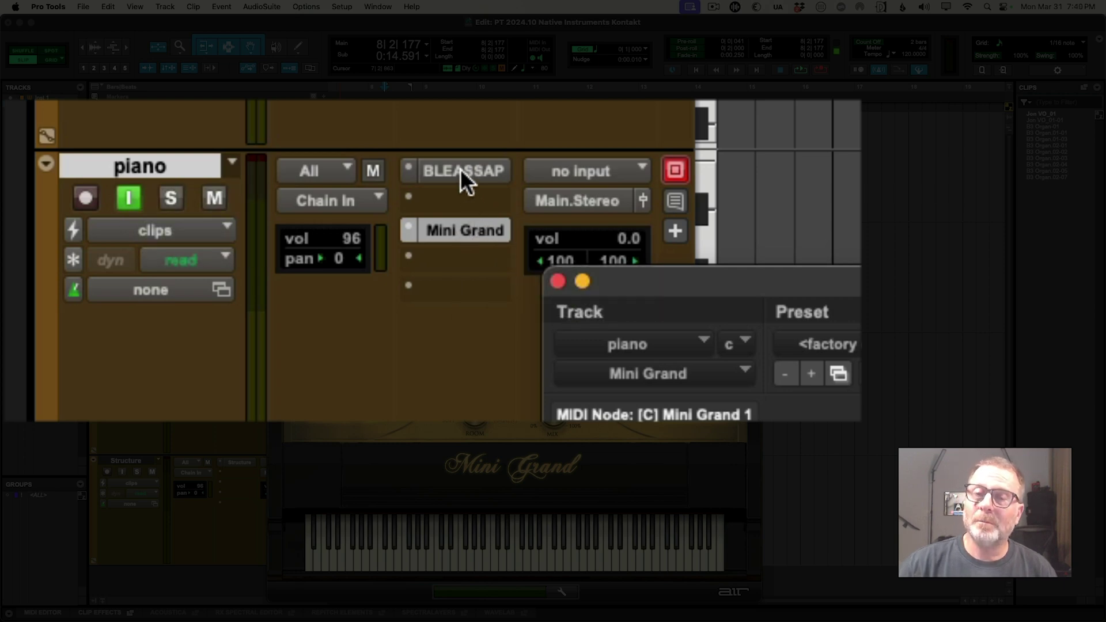
Browse the MIDI plugin choices, including BLEASS, for the piano track's first insert slot without changing the assignment
left_click(408, 167)
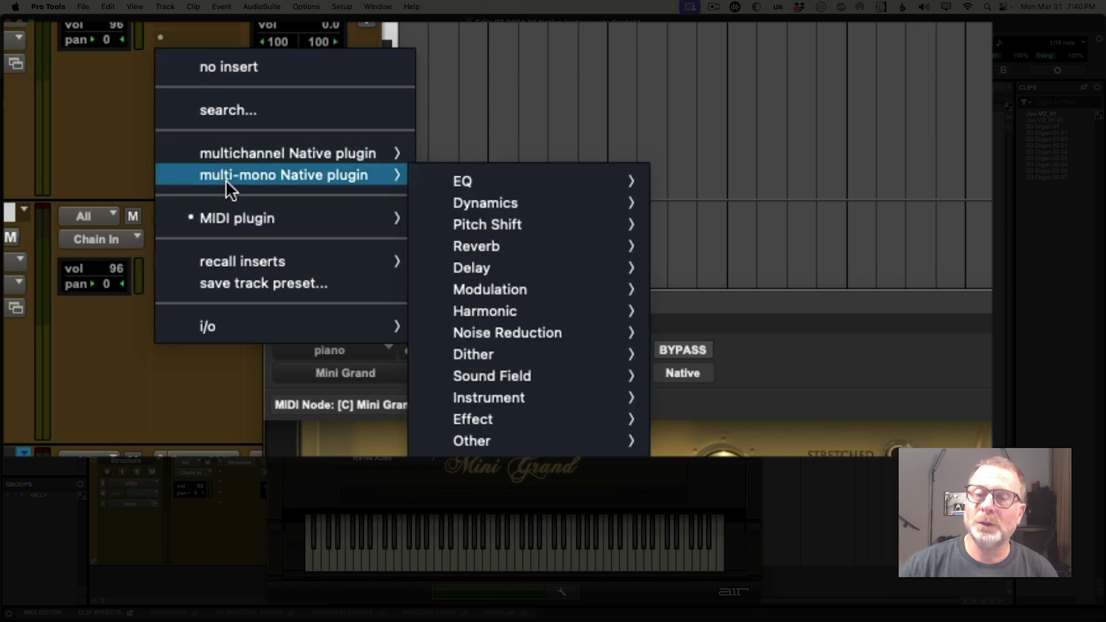
mouse_move(228, 213)
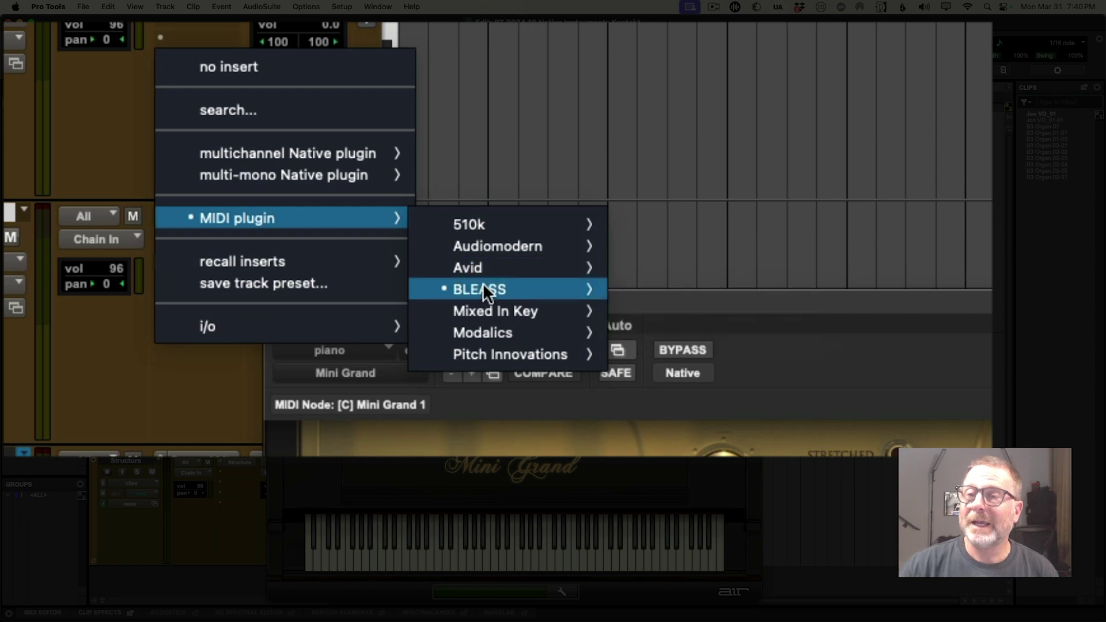
mouse_move(484, 288)
left_click(783, 295)
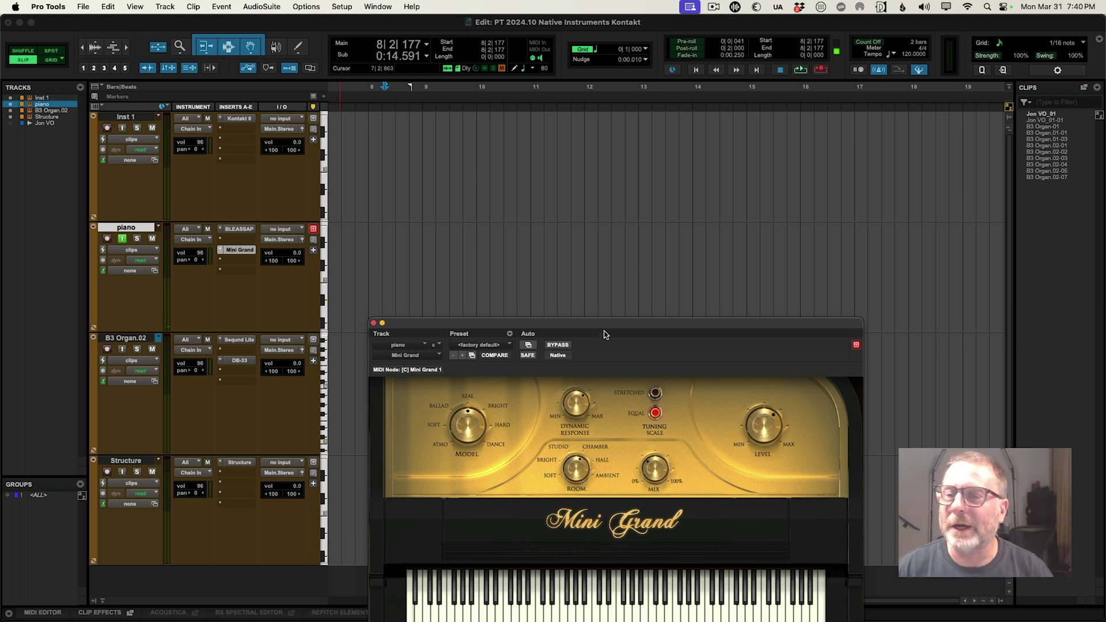
Step the piano track's BLEASS Arpeggiator through Sparkling and Speed Up and Resync to the Stabs House preset, and close the plugin
left_click_drag(591, 325, 616, 283)
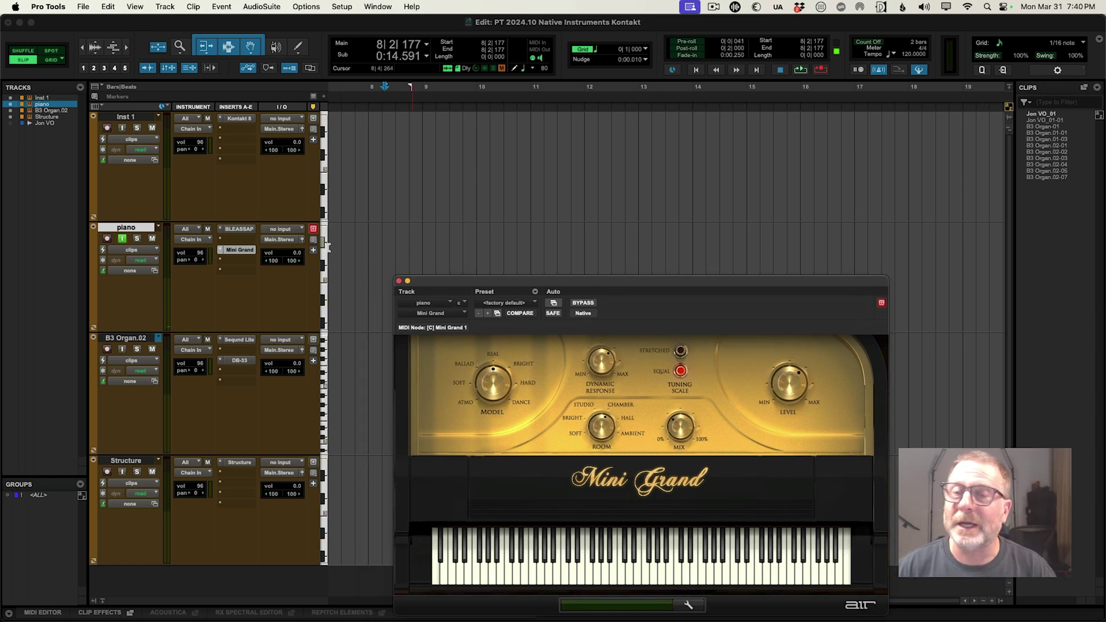
left_click(242, 232)
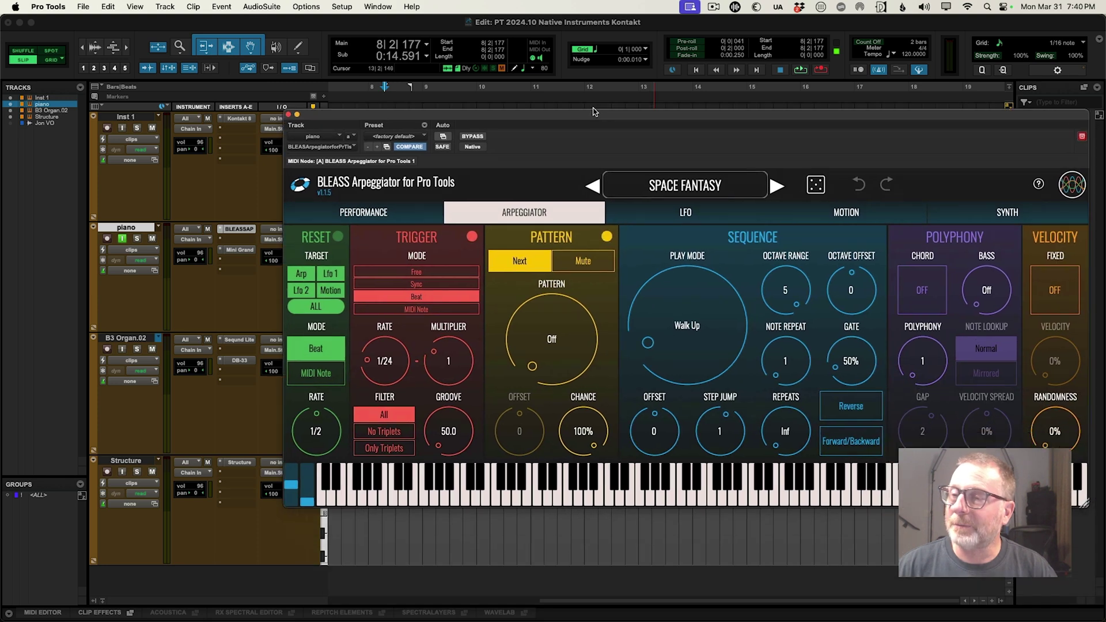
left_click(758, 176)
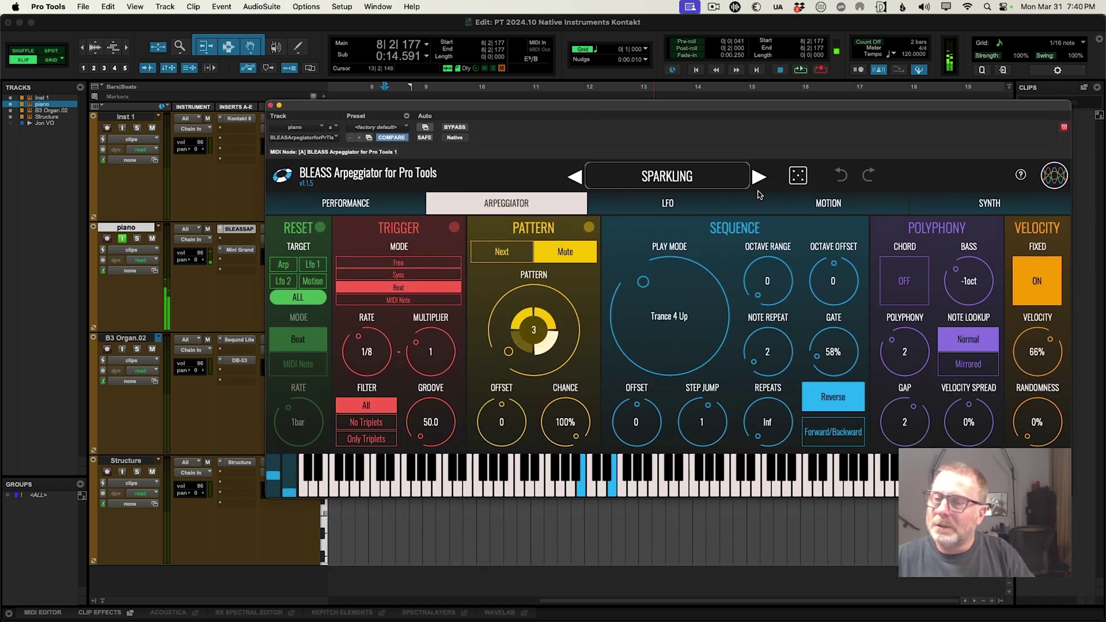
left_click(757, 178)
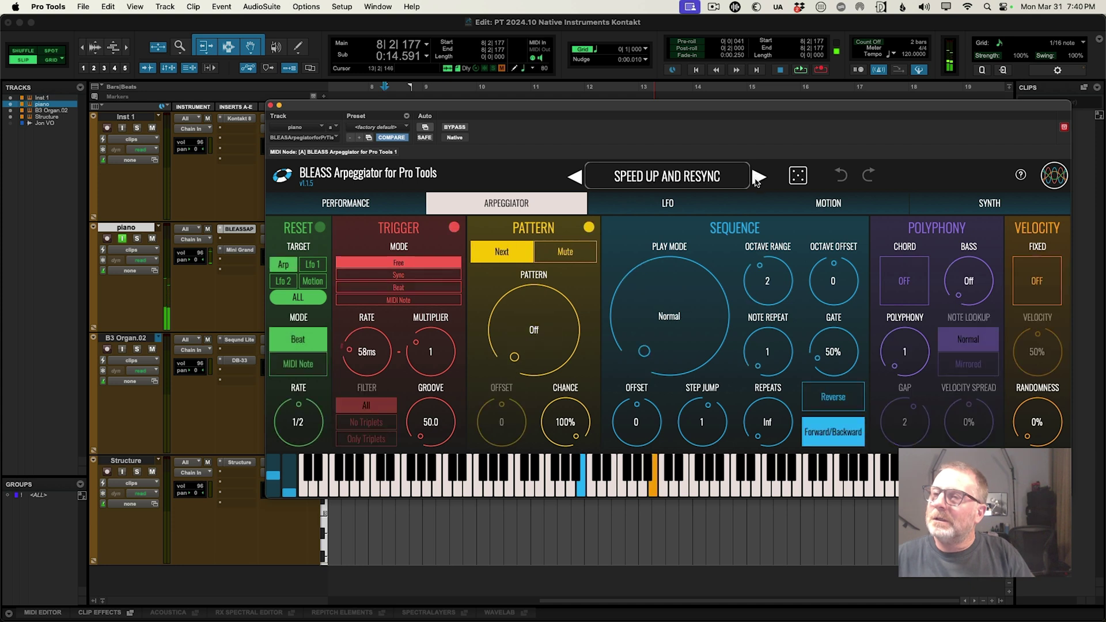
left_click(758, 177)
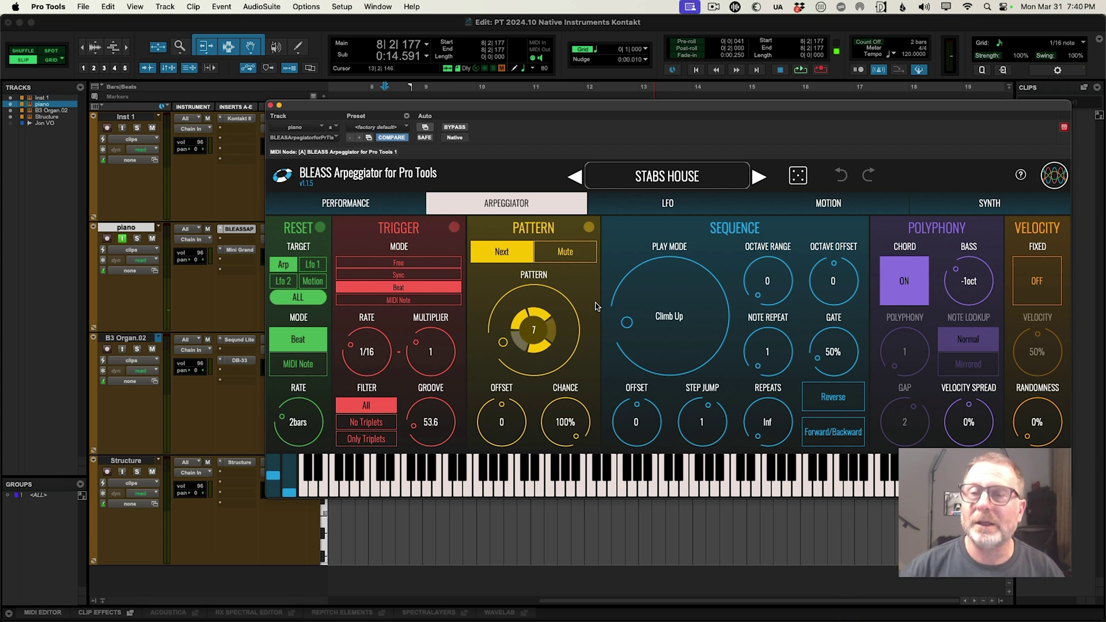
left_click_drag(496, 113, 458, 109)
left_click_drag(254, 115, 262, 116)
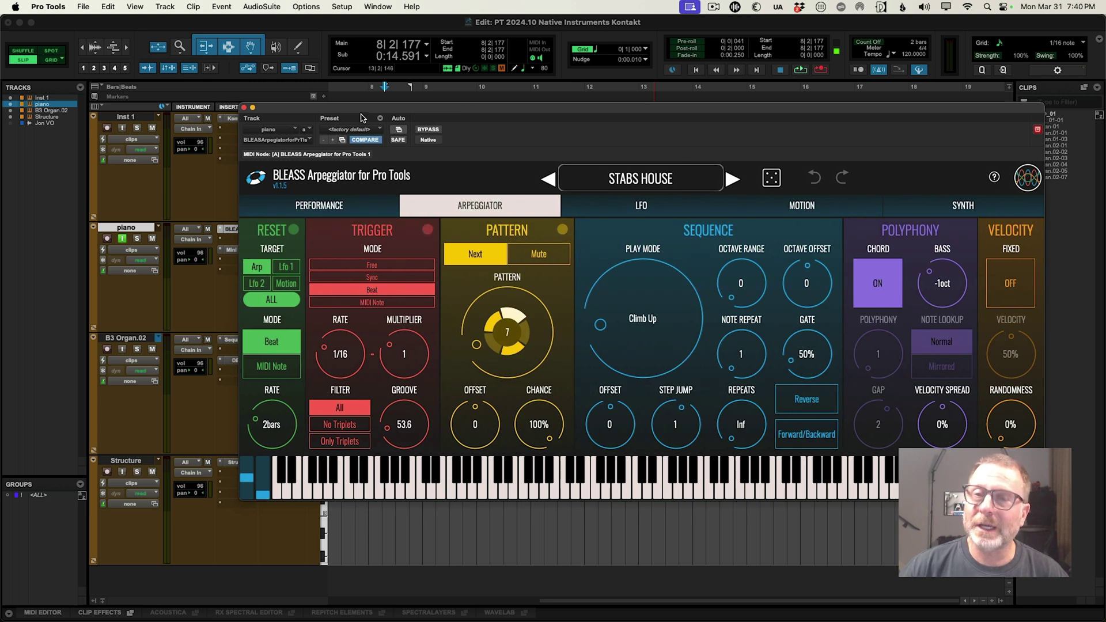
left_click(243, 108)
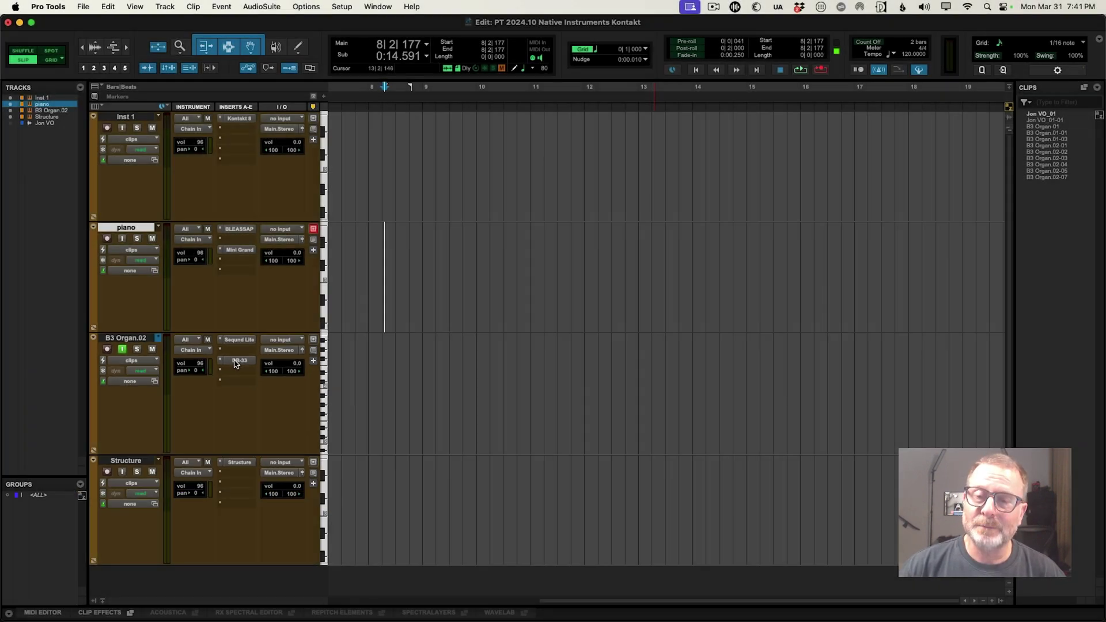
Open the DB-33 organ on the B3 Organ.02 track, and bring up its Seqund Lite MIDI insert
left_click(234, 361)
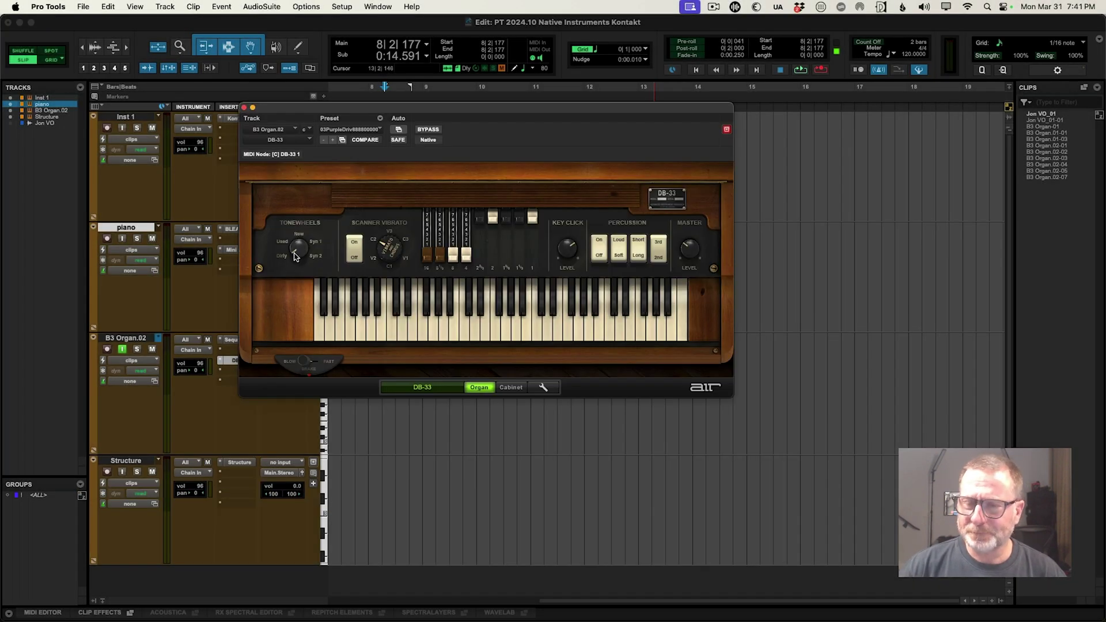
left_click_drag(300, 111, 448, 313)
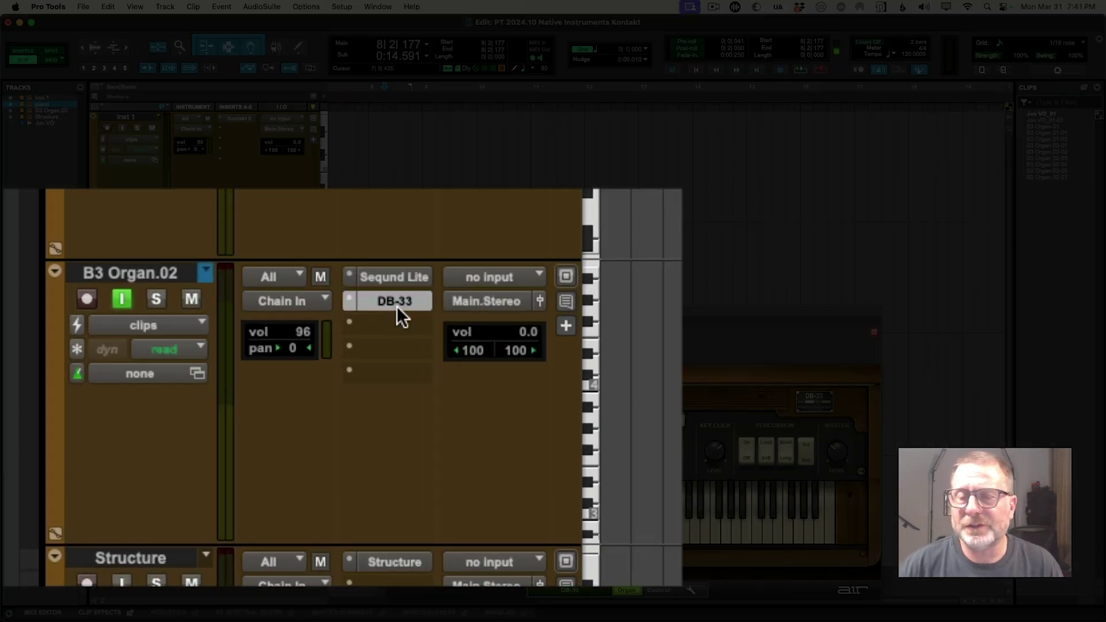
scroll(358, 274, "down", 2)
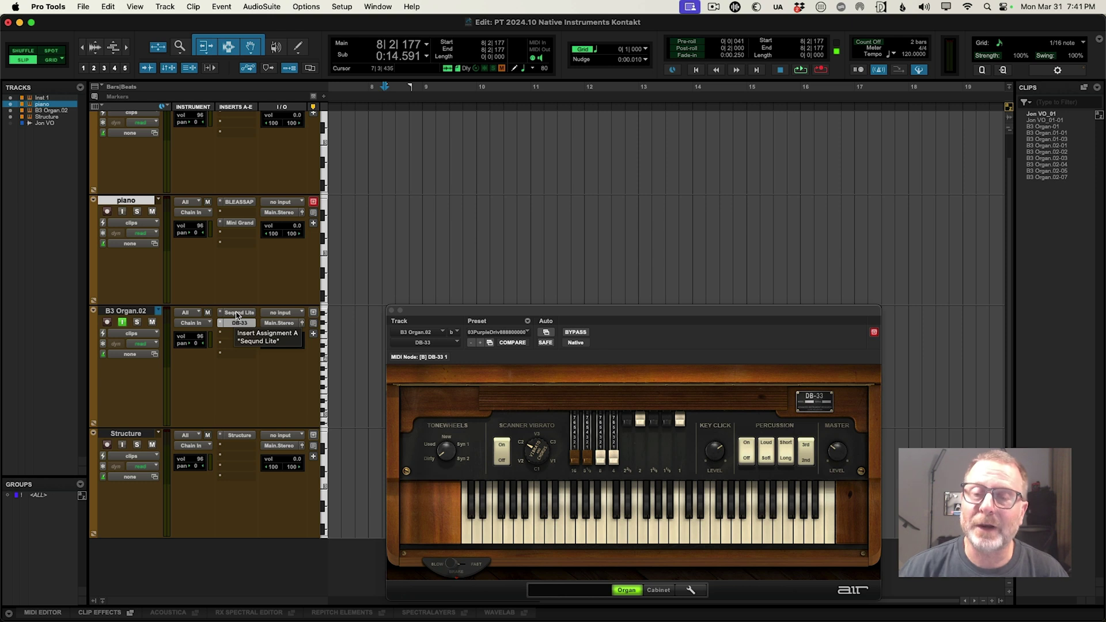
left_click(238, 316)
left_click_drag(518, 313, 470, 131)
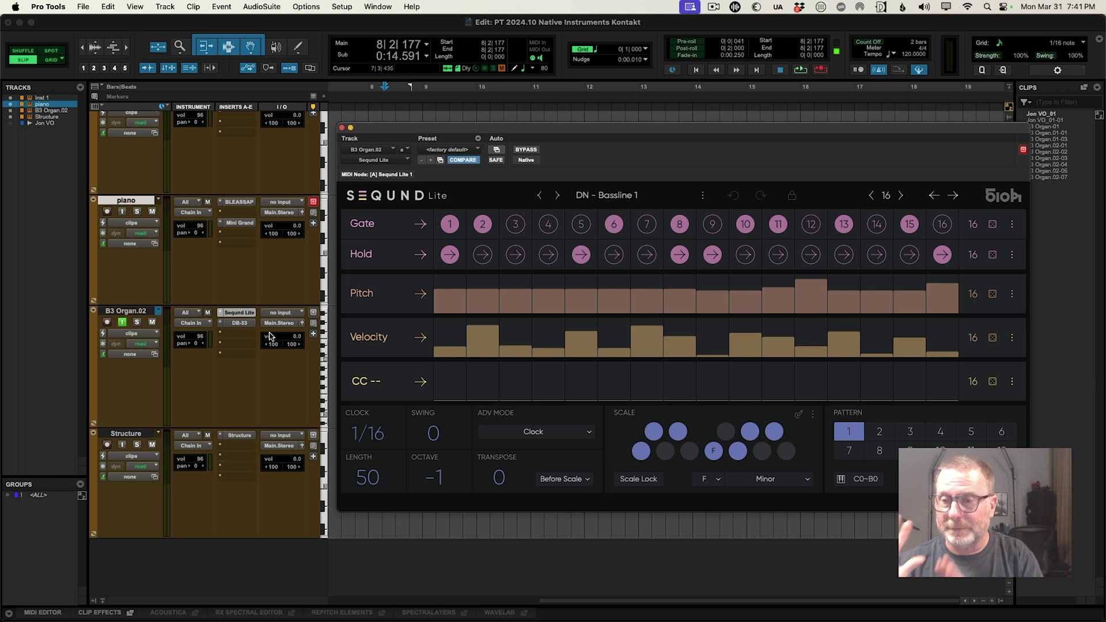
During playback, switch Seqund Lite through the presets DN - Bassline 2 and DN - Bassline 3 to DN - Melody, and stop playback
key("space")
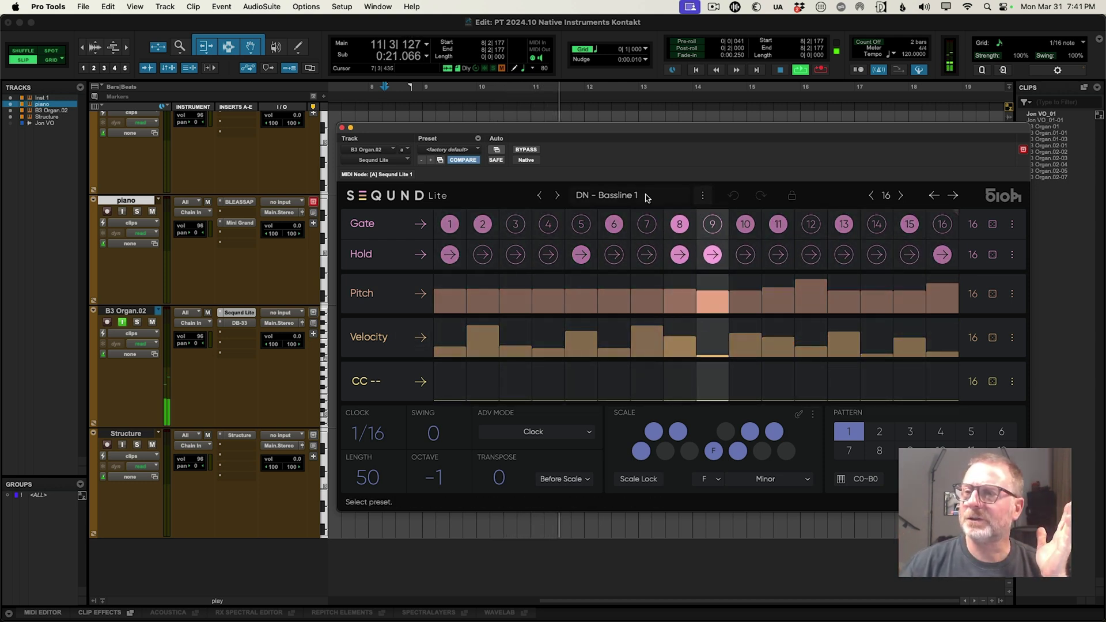
left_click(557, 197)
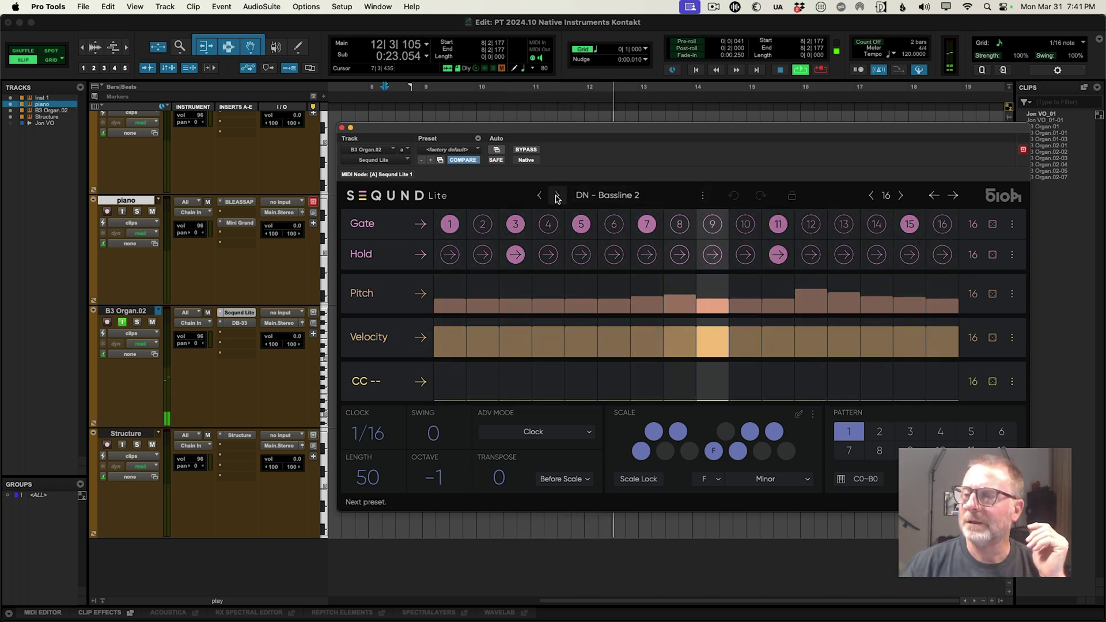
left_click(558, 197)
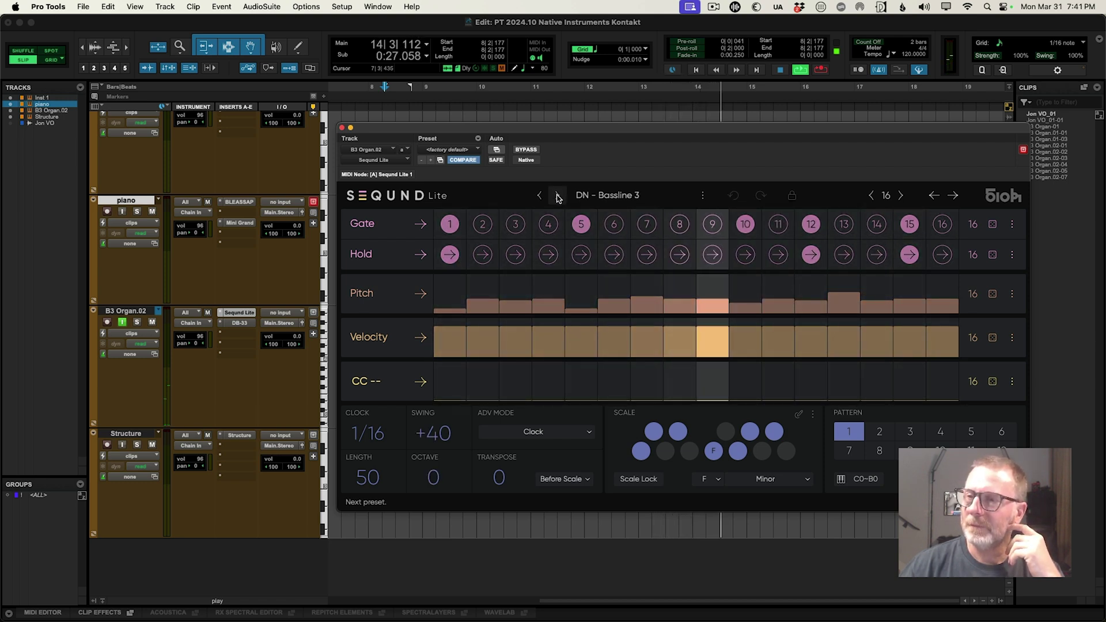
left_click(558, 197)
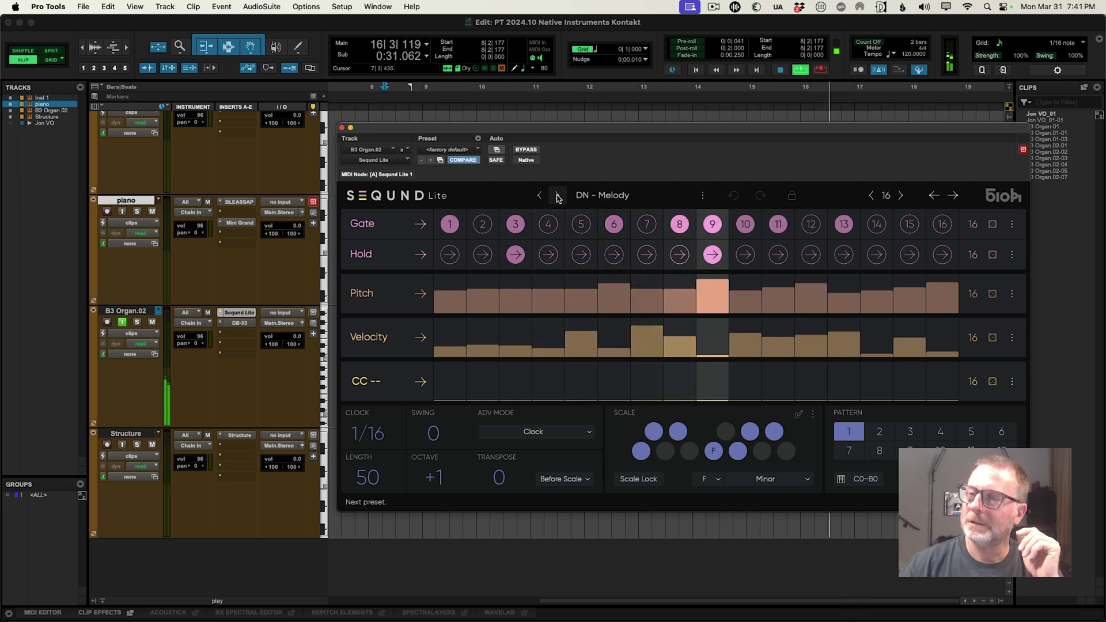
key("space")
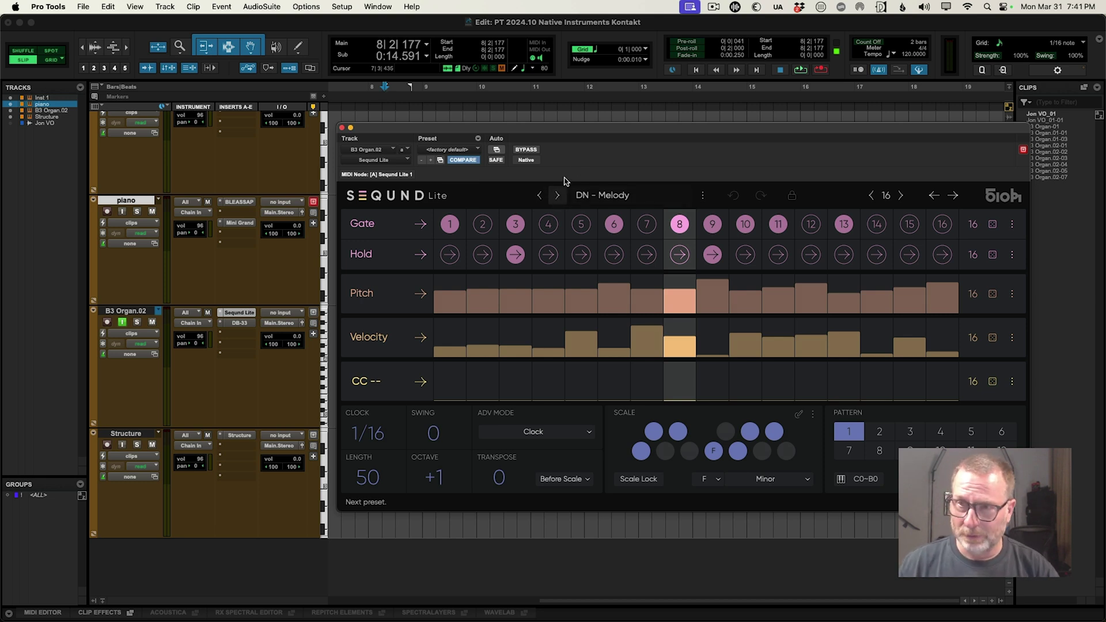
Move the Seqund Lite window on the B3 Organ.02 track slightly aside and close the plugin
left_click_drag(572, 129, 550, 127)
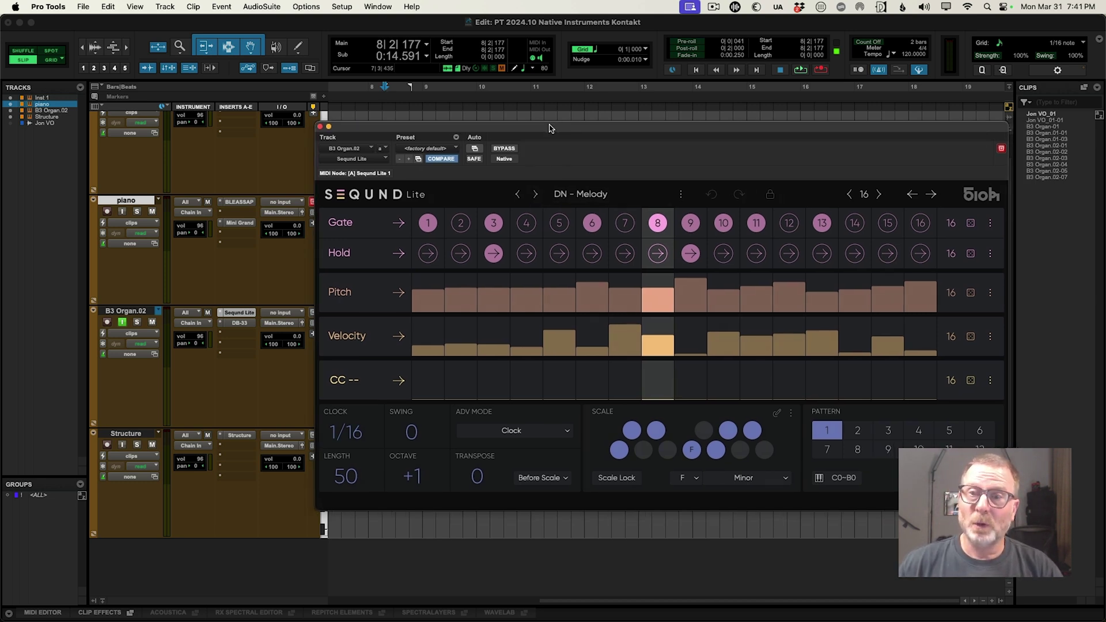
left_click_drag(459, 129, 457, 134)
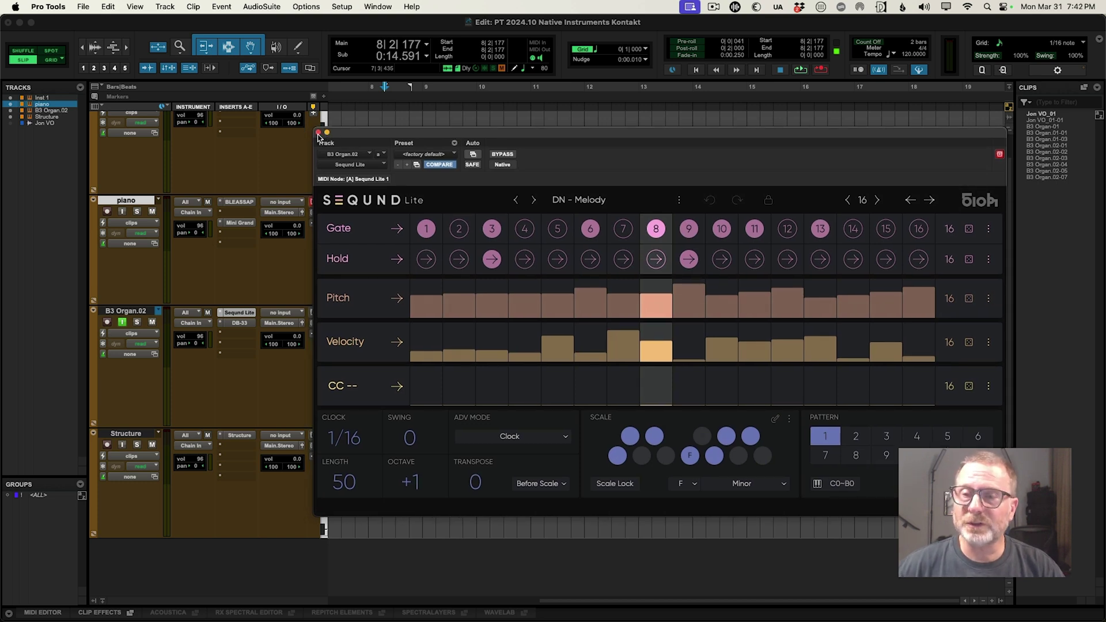
left_click_drag(391, 136, 391, 138)
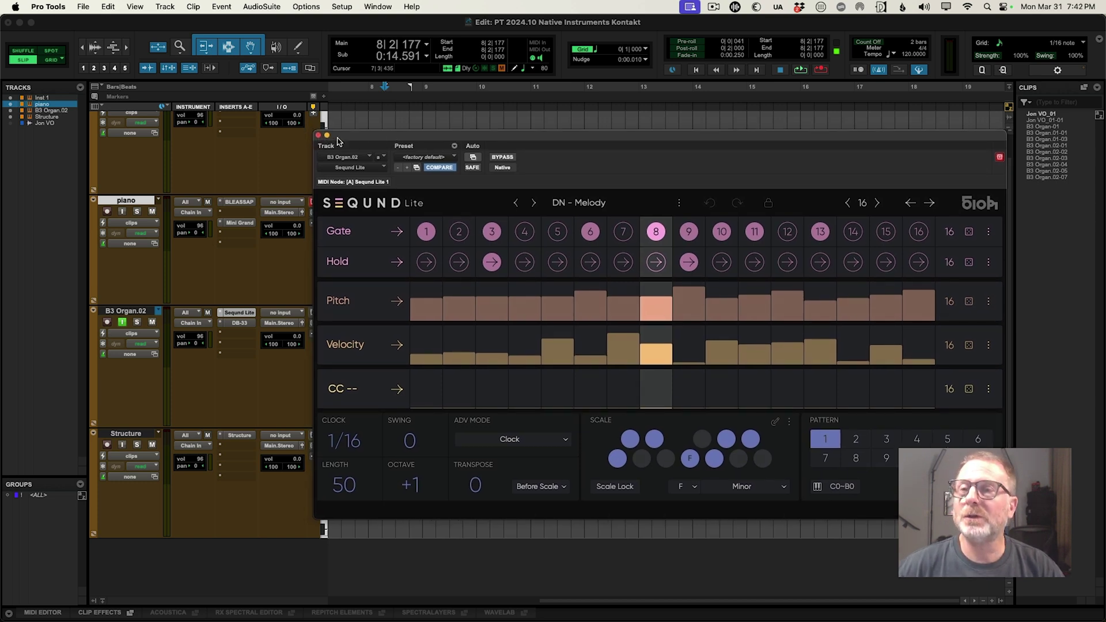
left_click(319, 136)
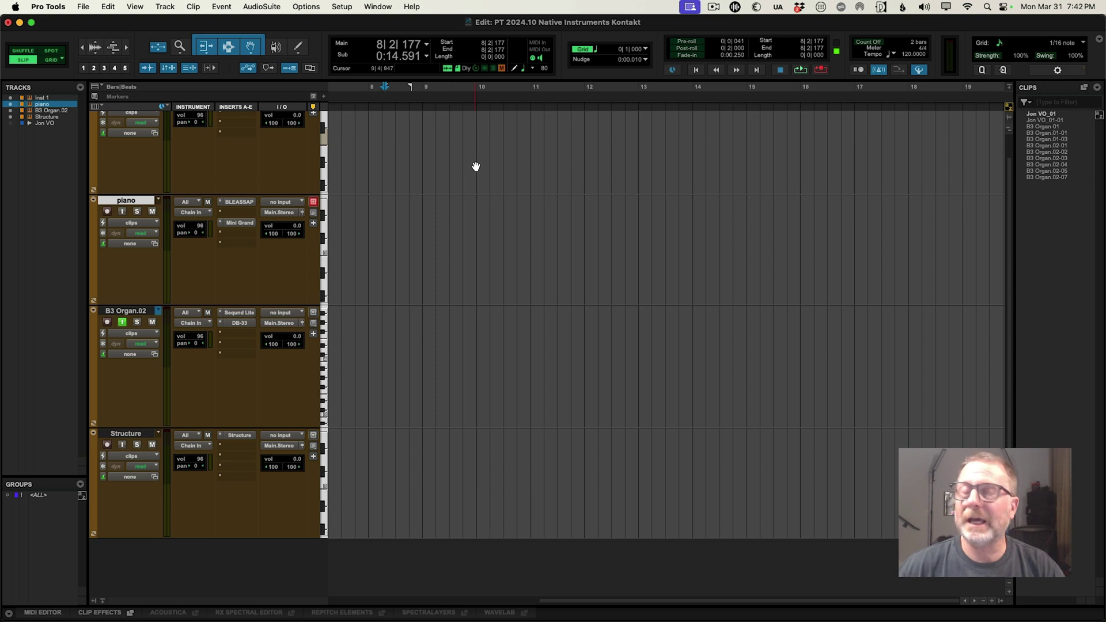
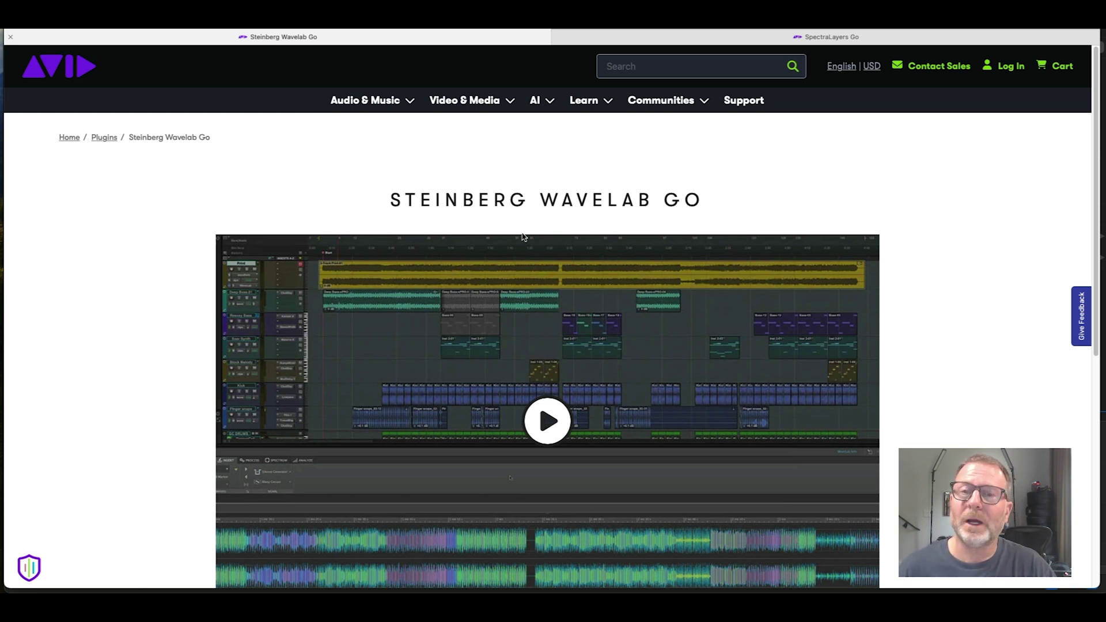
In the web browser, review the Steinberg WaveLab Go page on Avid's site, including its feature description and availability
scroll(523, 238, "down", 1)
scroll(523, 238, "down", 2)
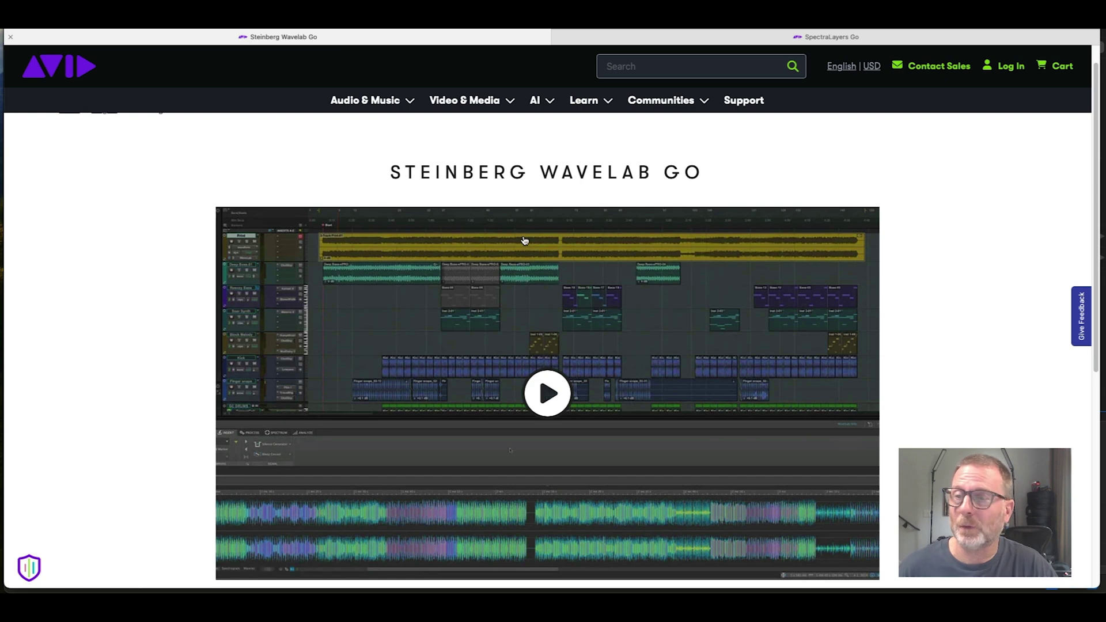
scroll(524, 241, "down", 5)
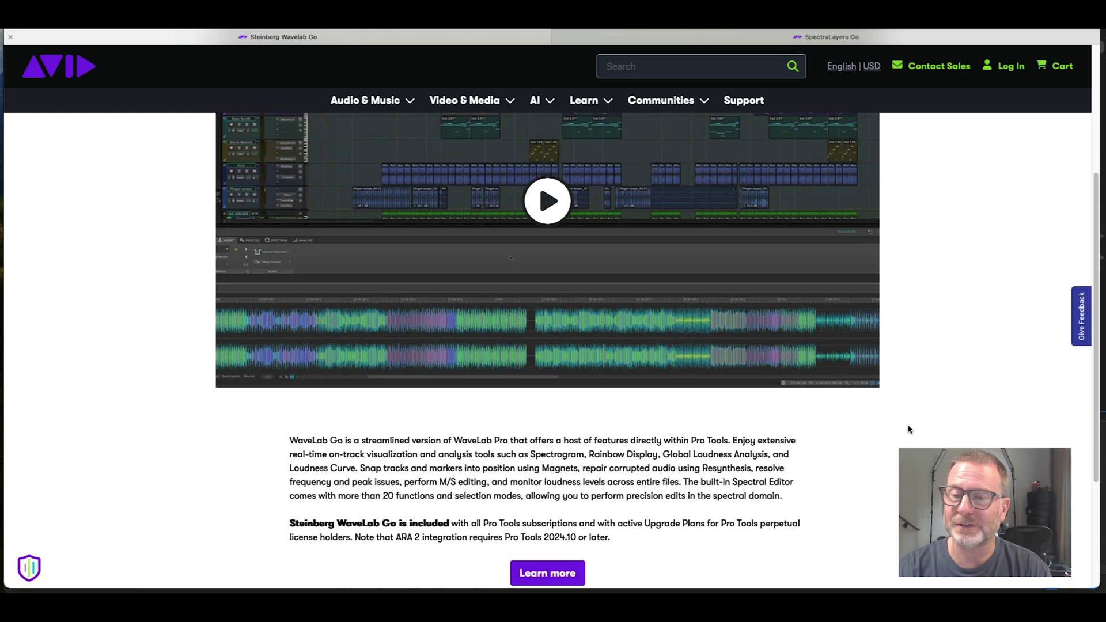
scroll(909, 429, "up", 3)
scroll(804, 381, "down", 1)
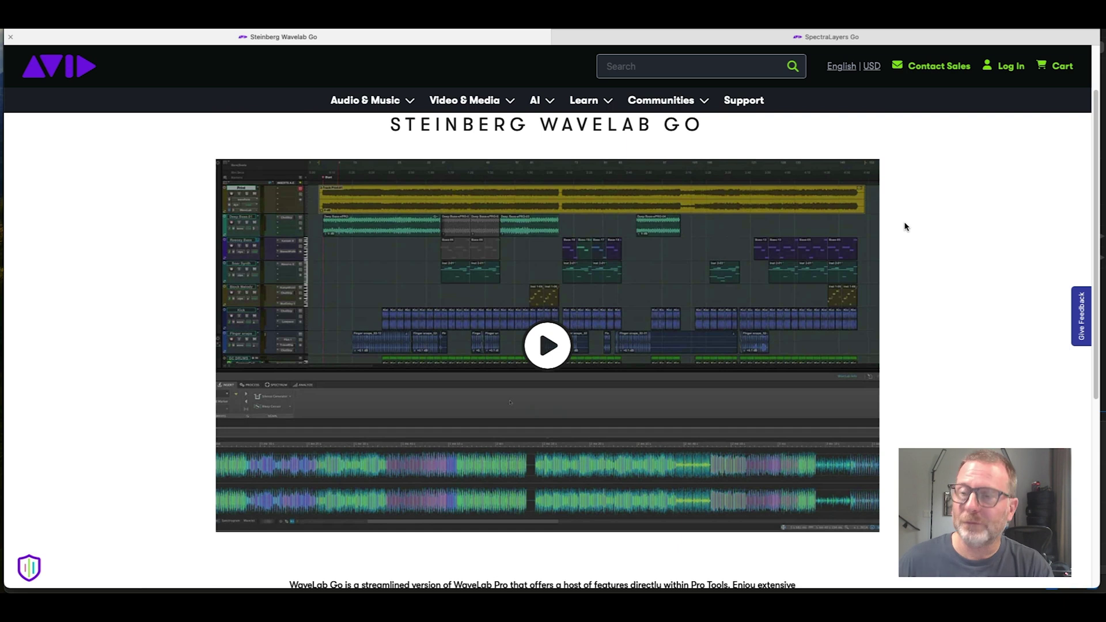
scroll(885, 307, "down", 1)
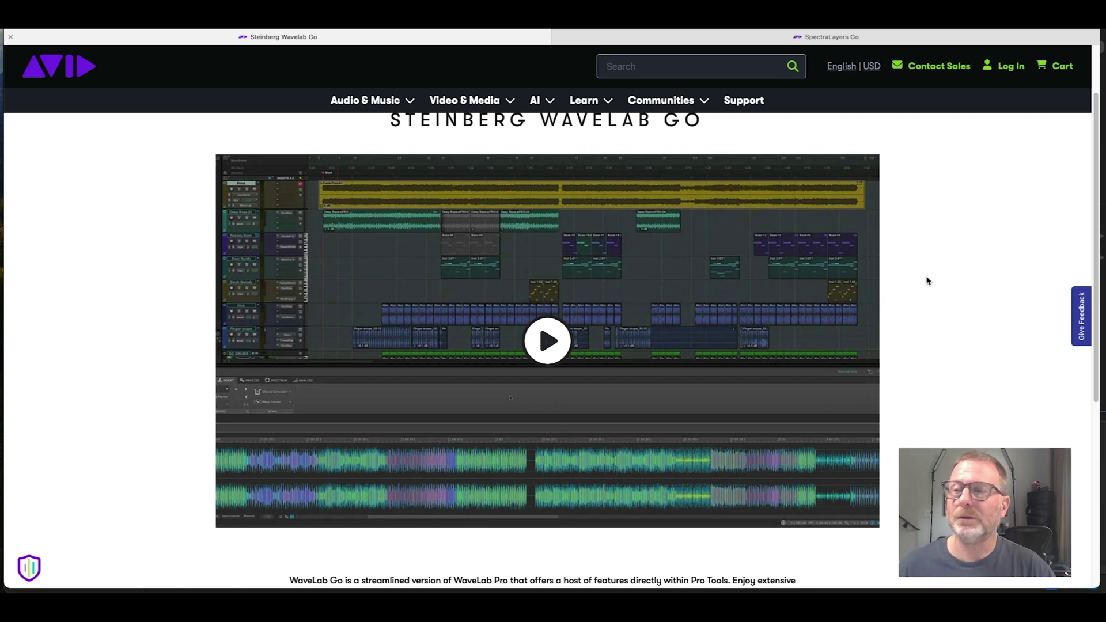
scroll(928, 281, "down", 1)
Switch to the SpectraLayers Go page and read its feature description and licensing details
key("ctrl+Tab")
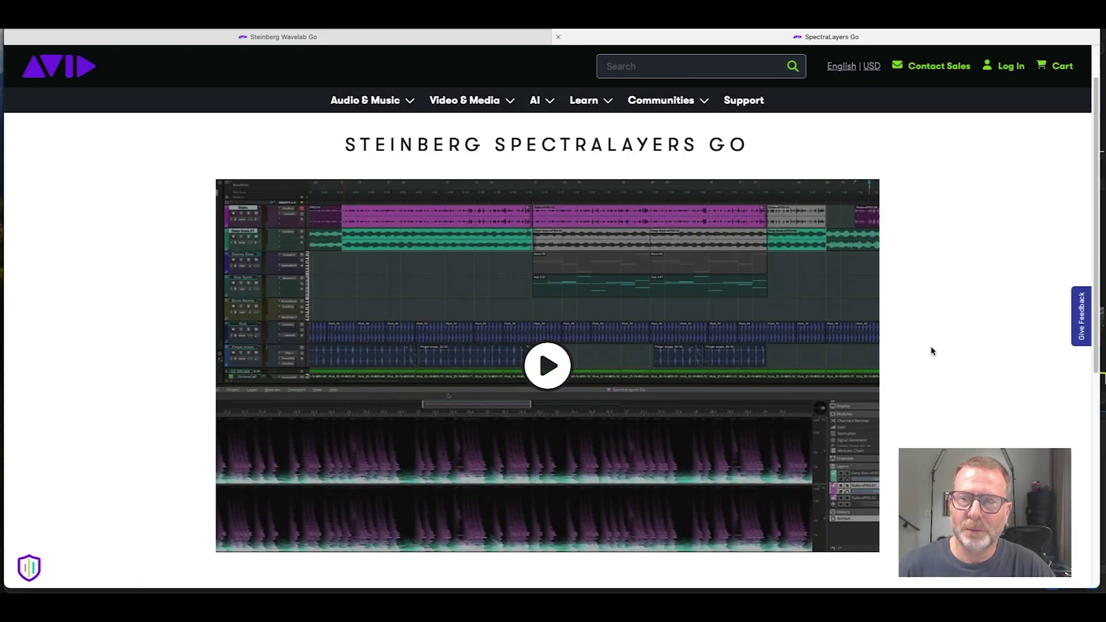
scroll(779, 354, "down", 3)
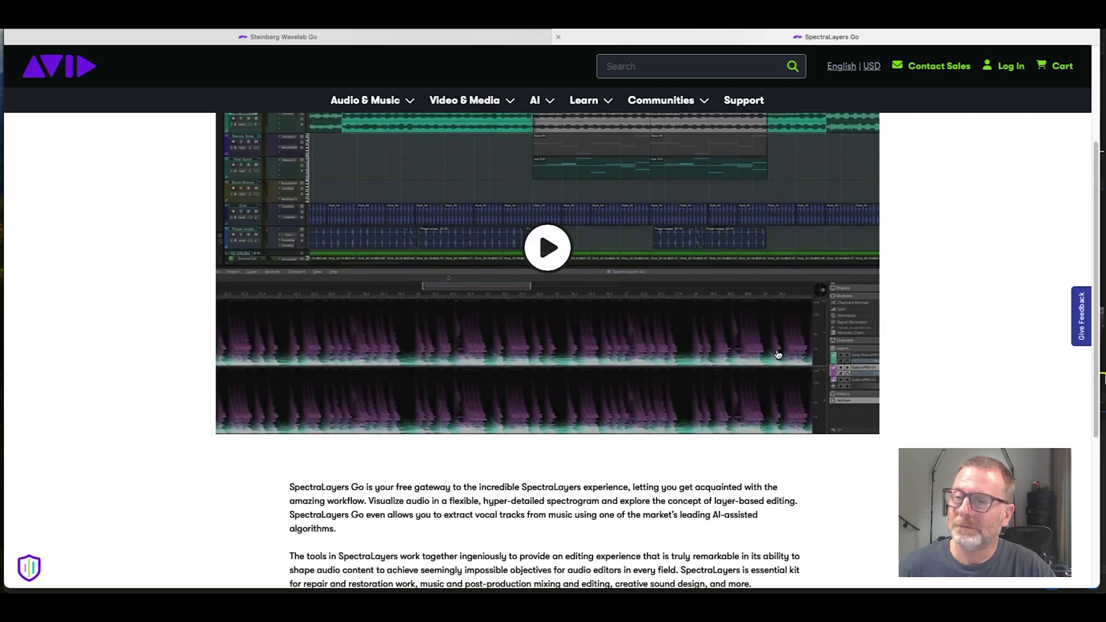
scroll(777, 354, "down", 1)
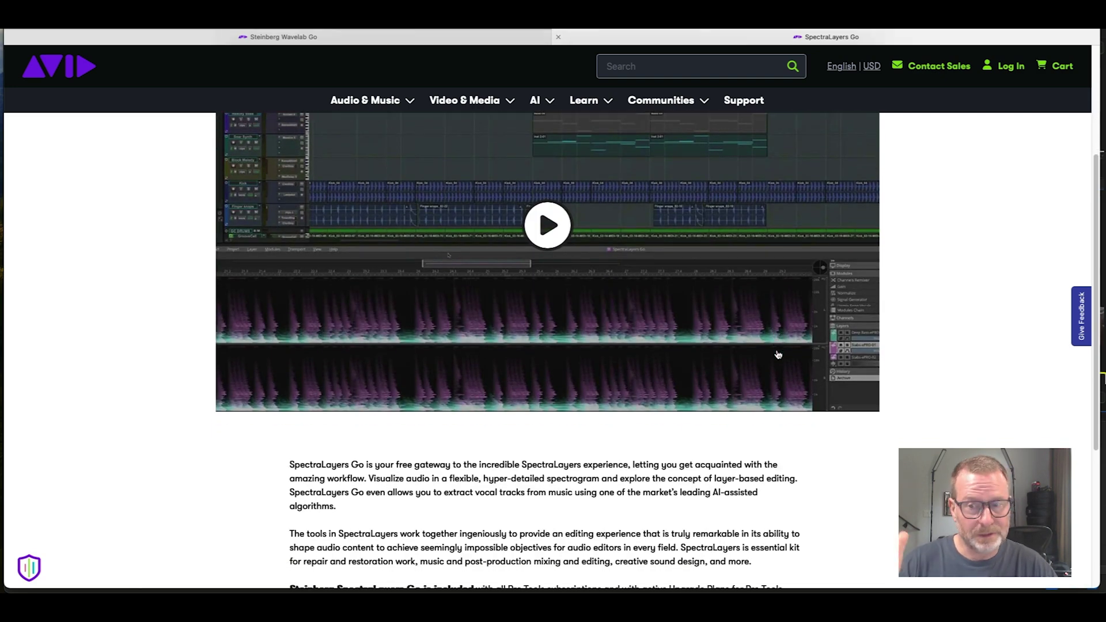
scroll(778, 357, "down", 3)
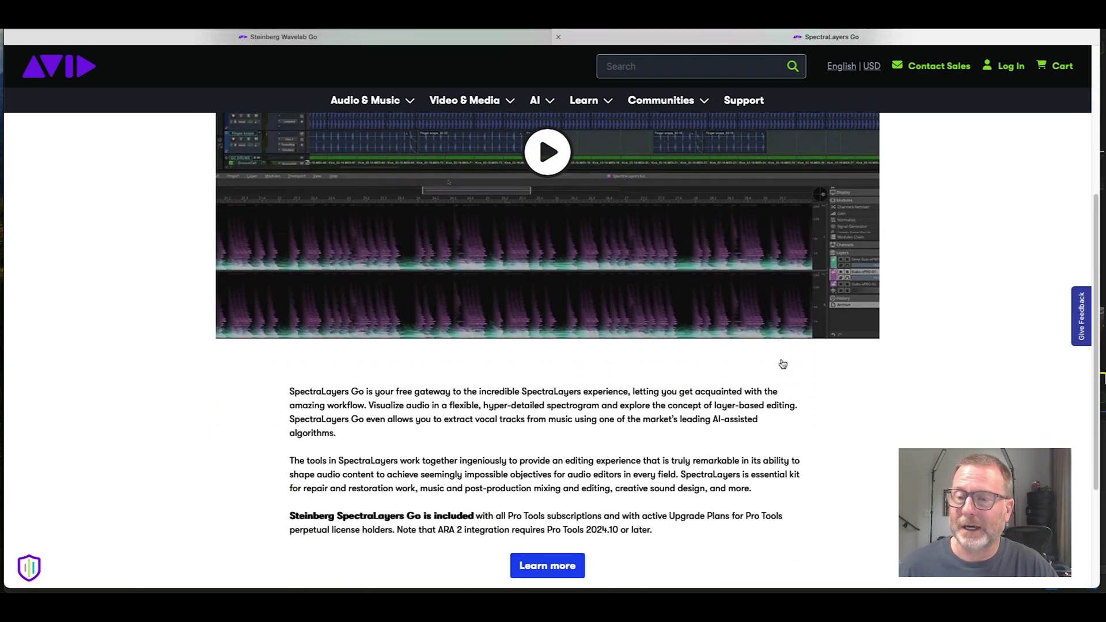
scroll(782, 364, "down", 1)
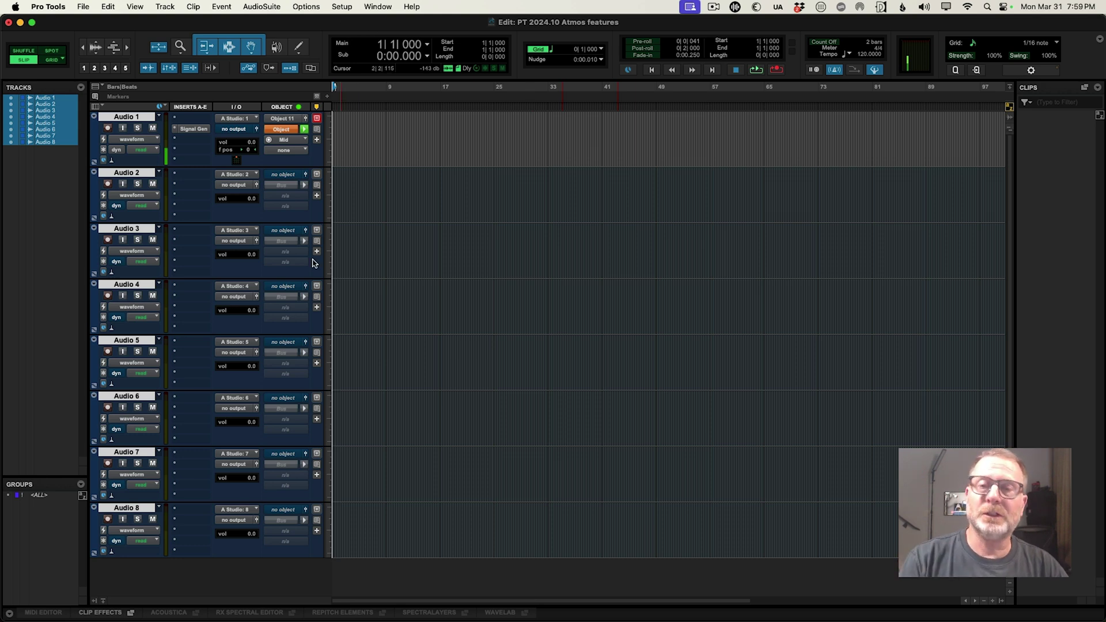
In the Pro Tools Atmos session, open the Dolby Atmos Renderer and reposition its window over the Edit window
left_click(377, 7)
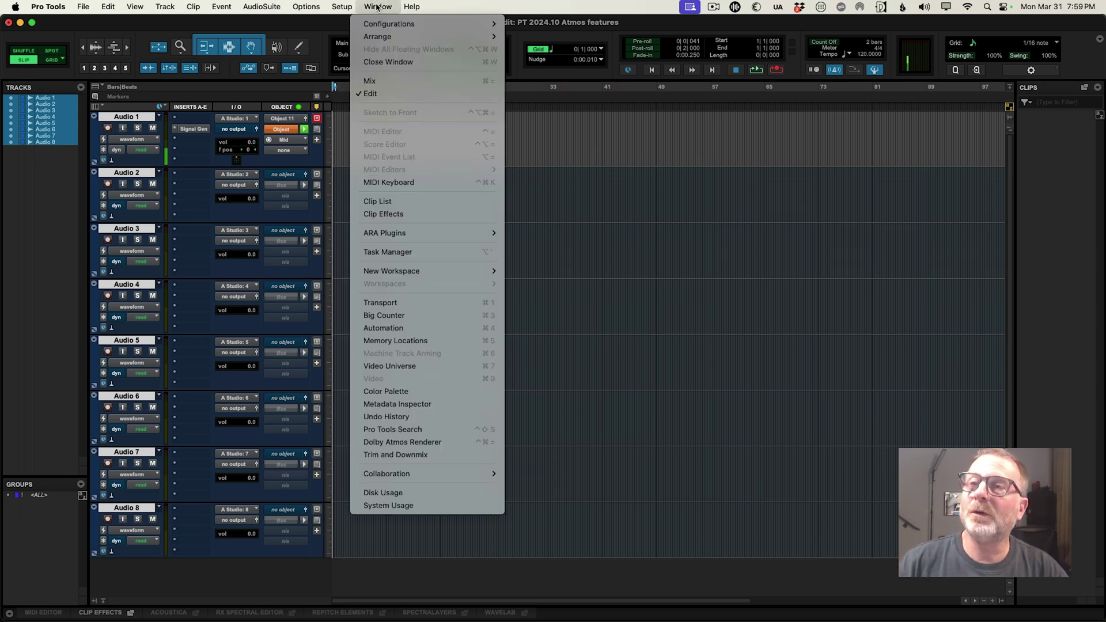
left_click(399, 443)
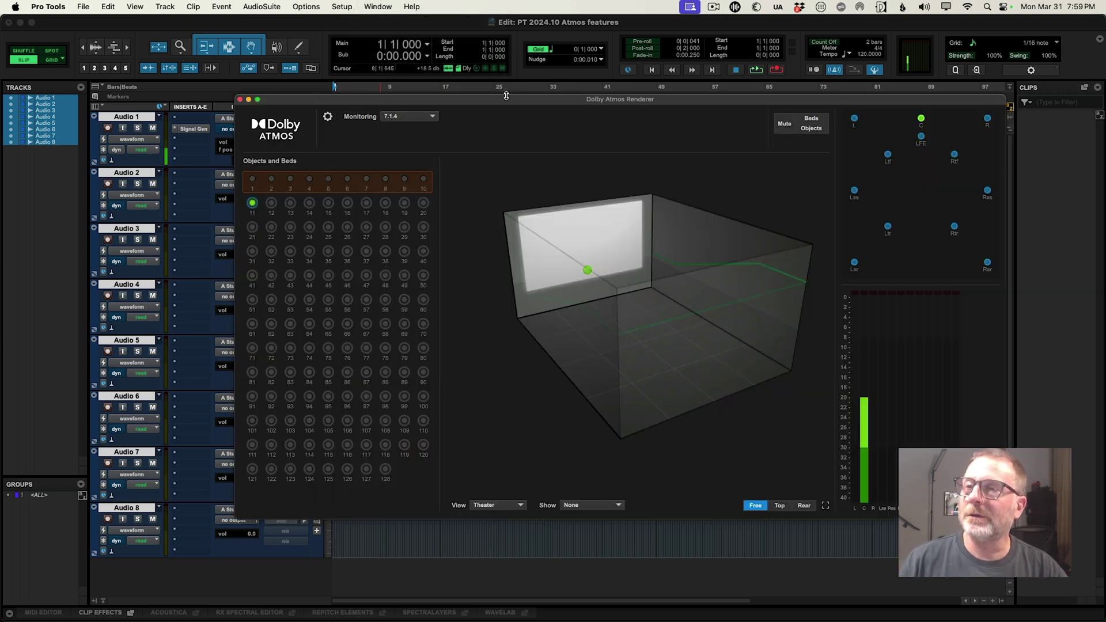
left_click_drag(511, 100, 451, 88)
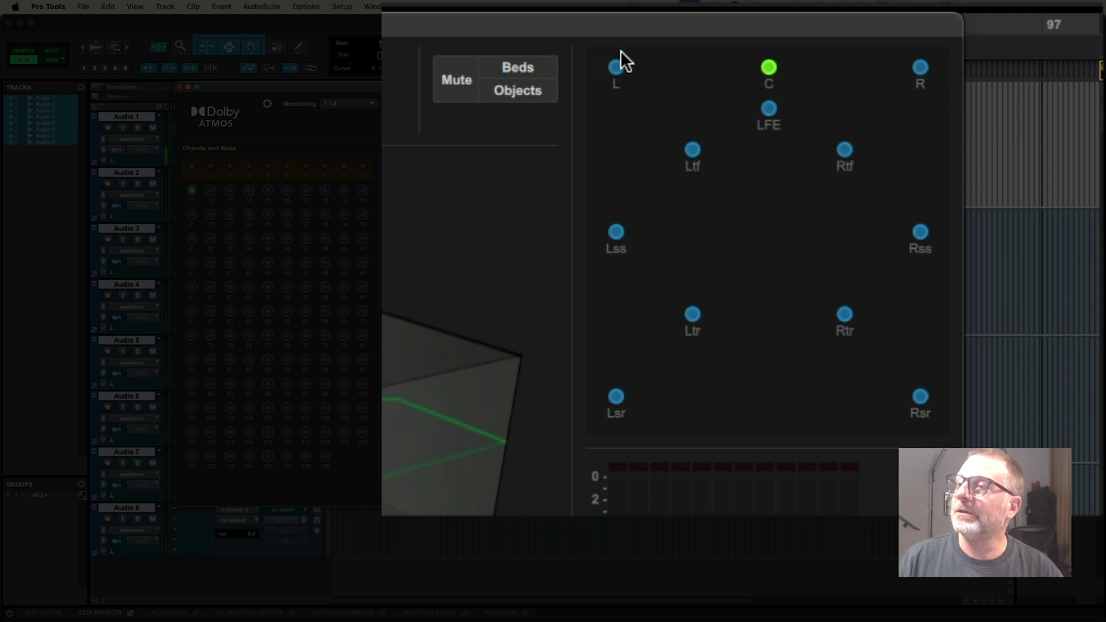
Solo and unsolo the renderer's left speaker, and try muting the front L, C and R speakers together before unmuting them
left_click(606, 66)
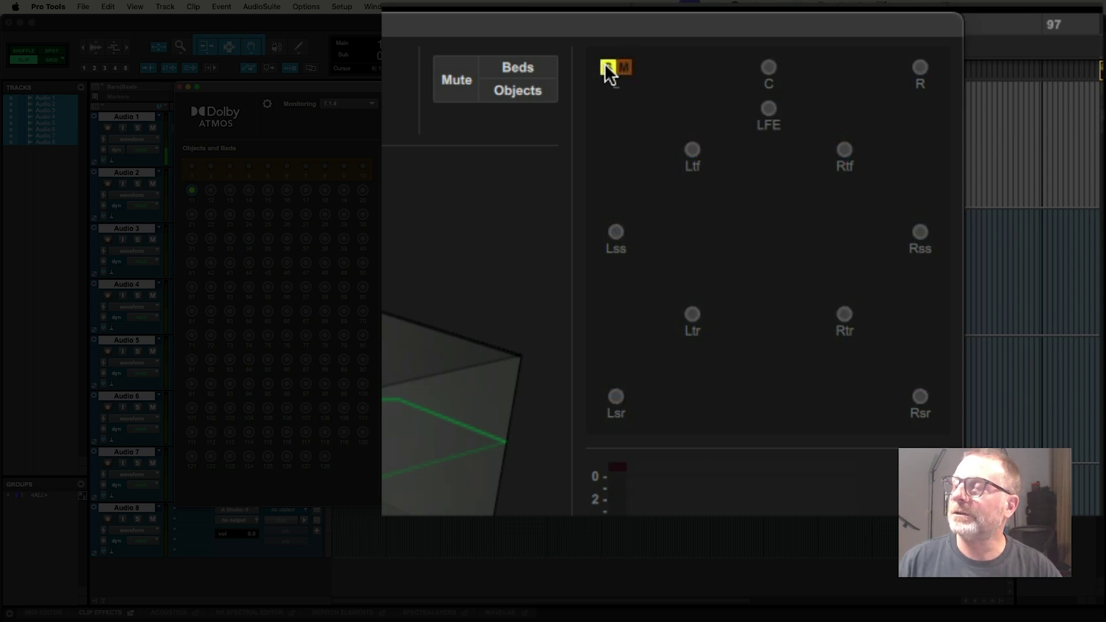
left_click(607, 64)
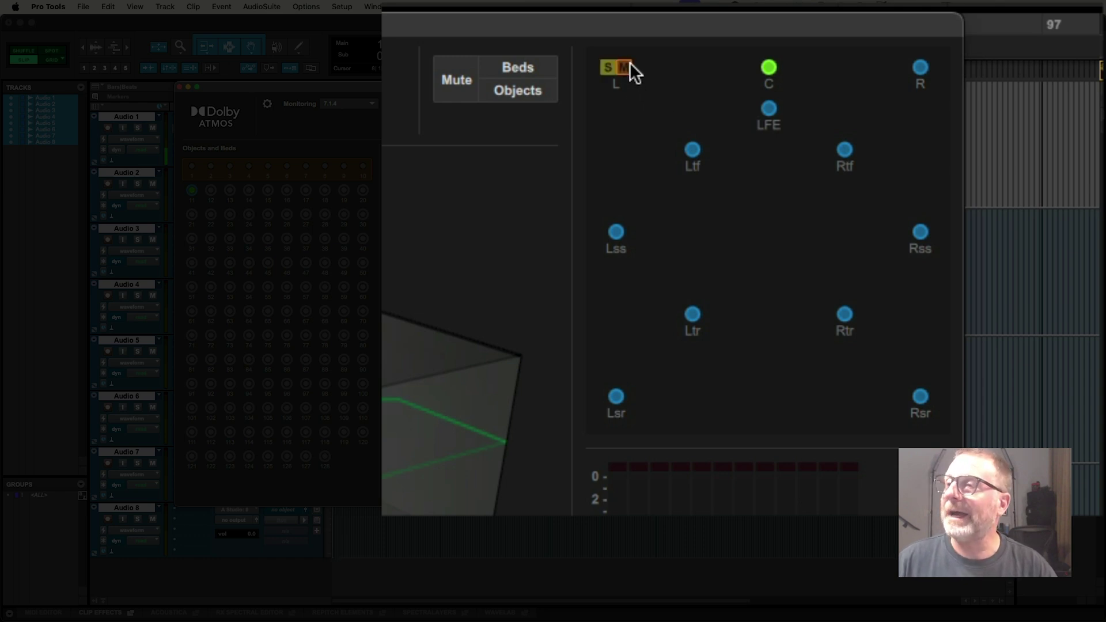
left_click(626, 63)
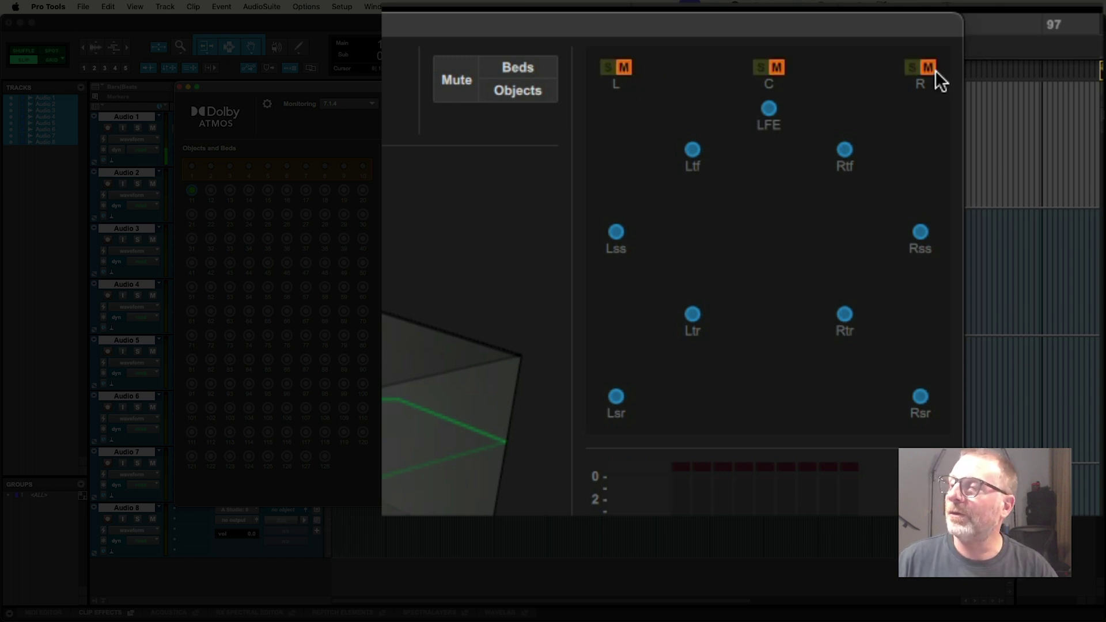
left_click(625, 62)
left_click(624, 62)
Try muting the side surrounds Lss and Rss and the rear surrounds Lsr and Rsr as groups, and clear the mutes
left_click(627, 231)
left_click(630, 233)
left_click(630, 233)
left_click(627, 396)
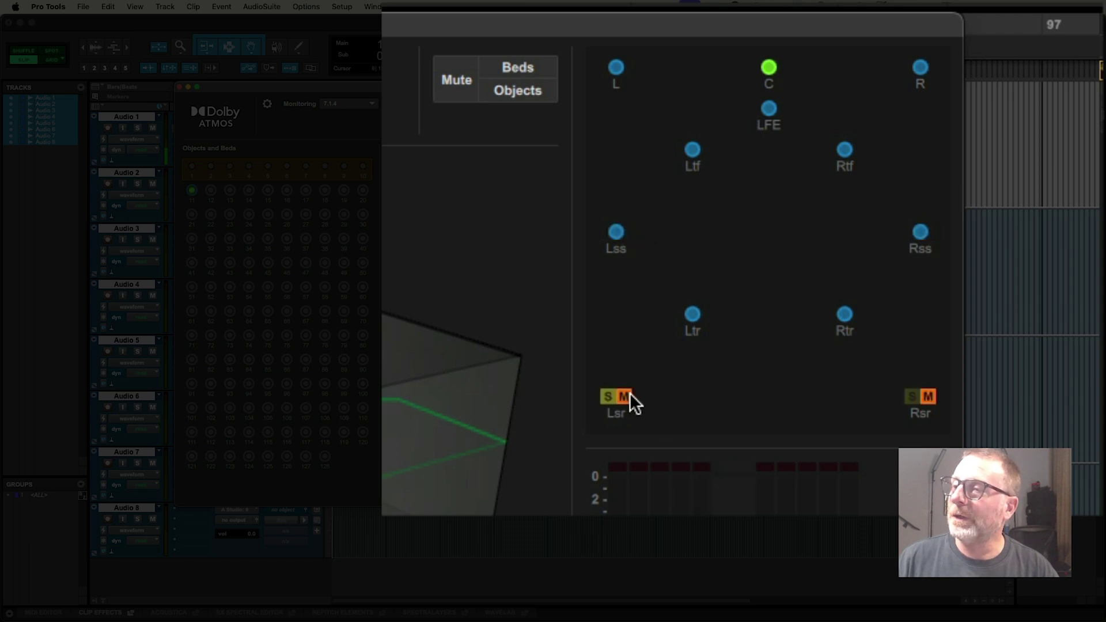
left_click(628, 231)
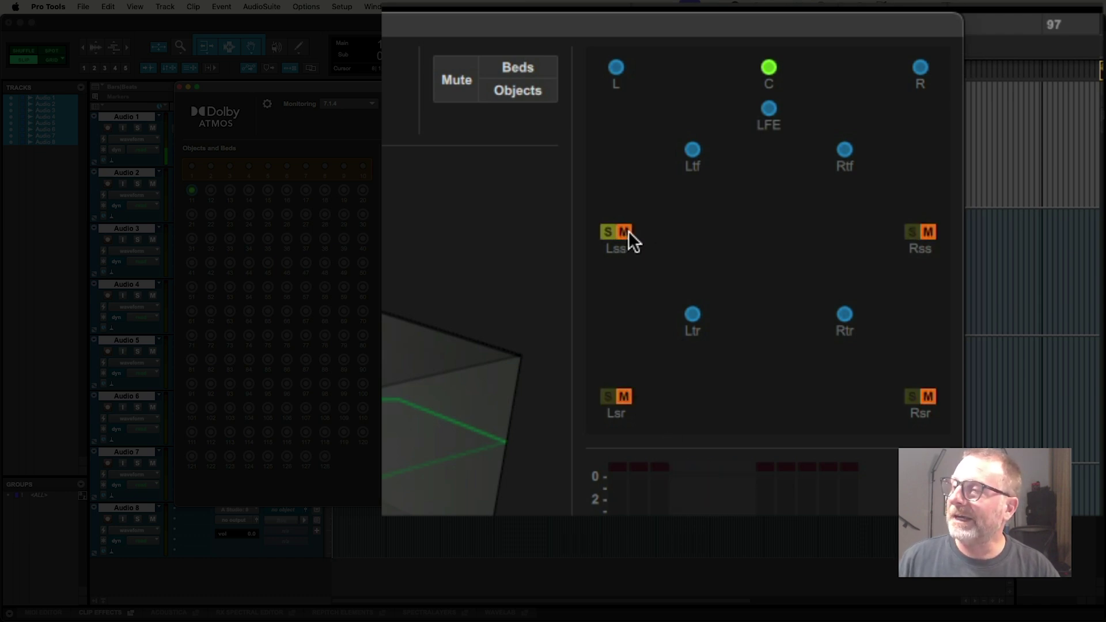
left_click(628, 231)
left_click(622, 397)
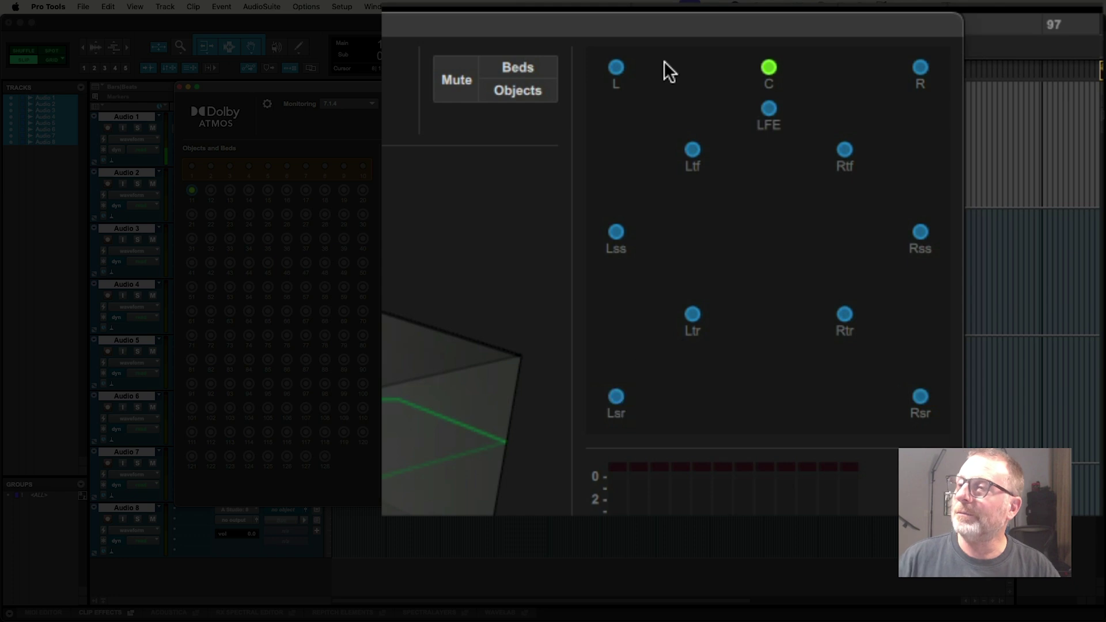
Mute and unmute the L, C, R, Lsr and Rsr speakers, and do the same with the four height speakers
left_click(625, 67)
left_click(625, 396)
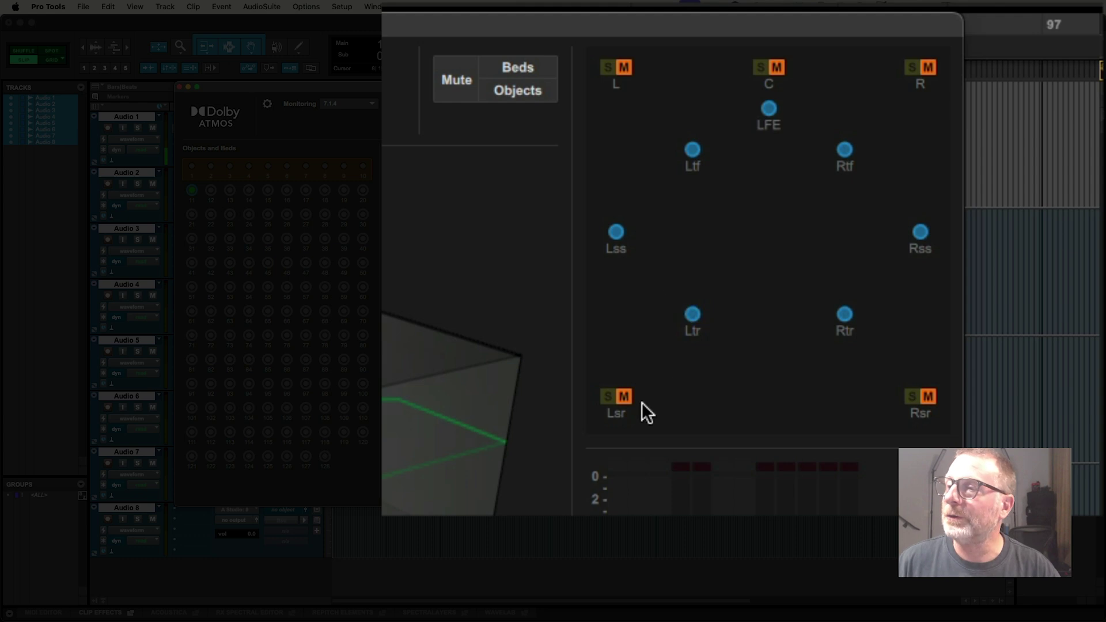
left_click(626, 394)
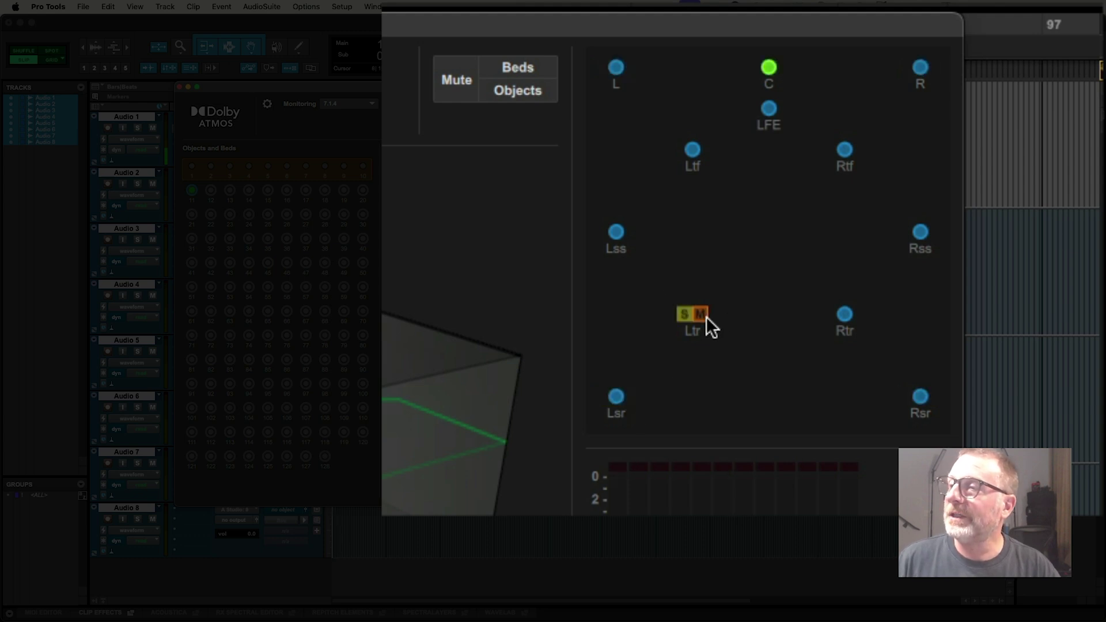
left_click(705, 314)
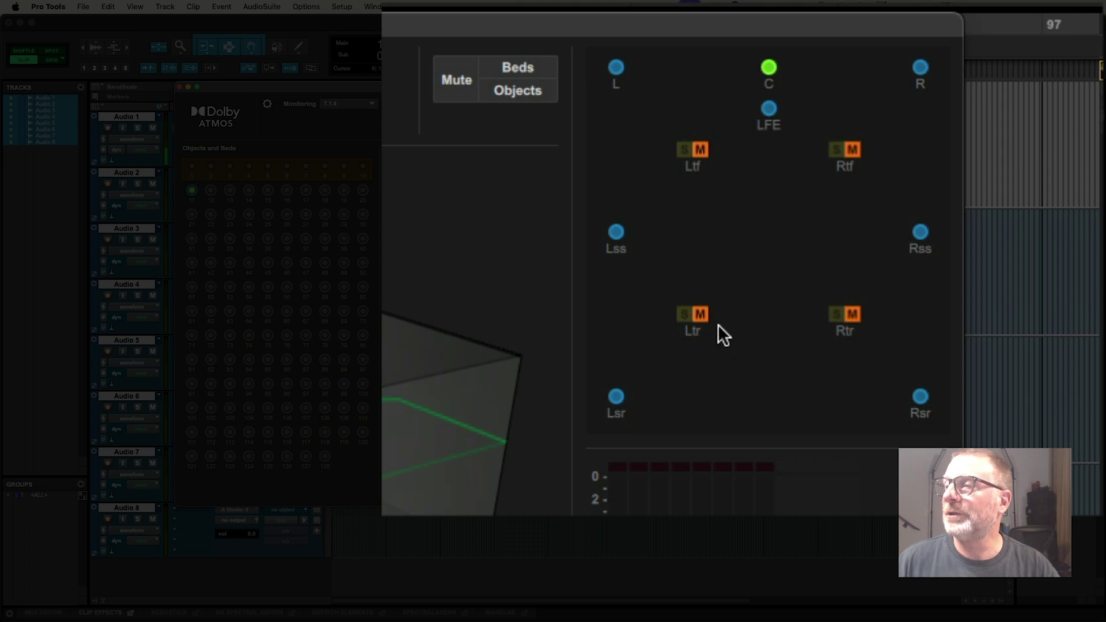
left_click(700, 313)
Try soloing the height speakers, and solo the L, C, R, side and rear surround speakers together, clearing each solo
left_click(684, 314)
left_click(683, 314)
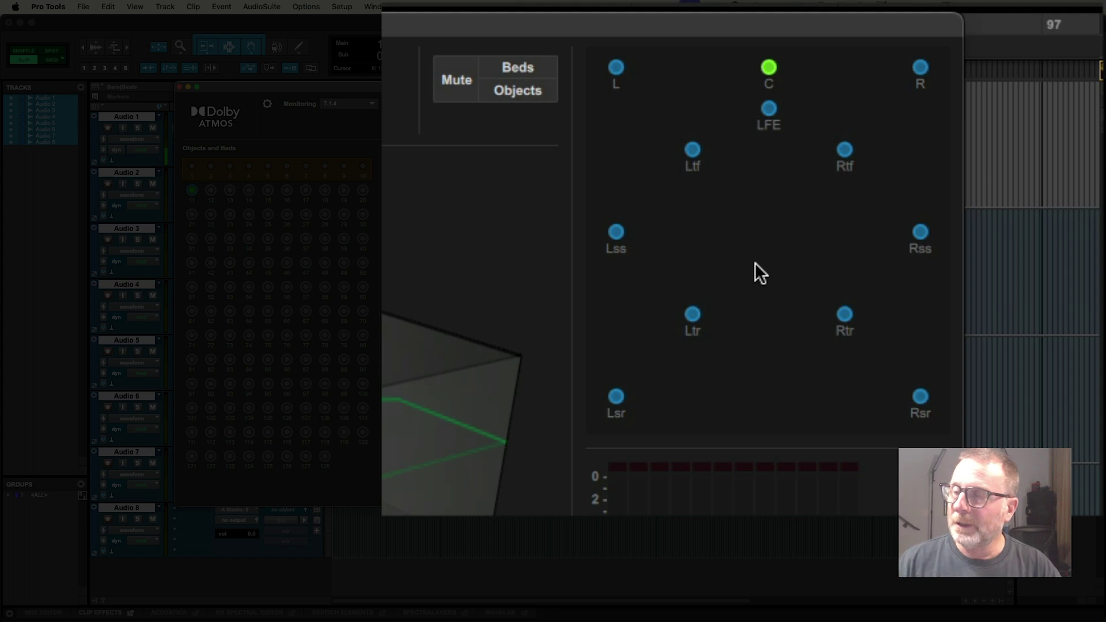
left_click(608, 395)
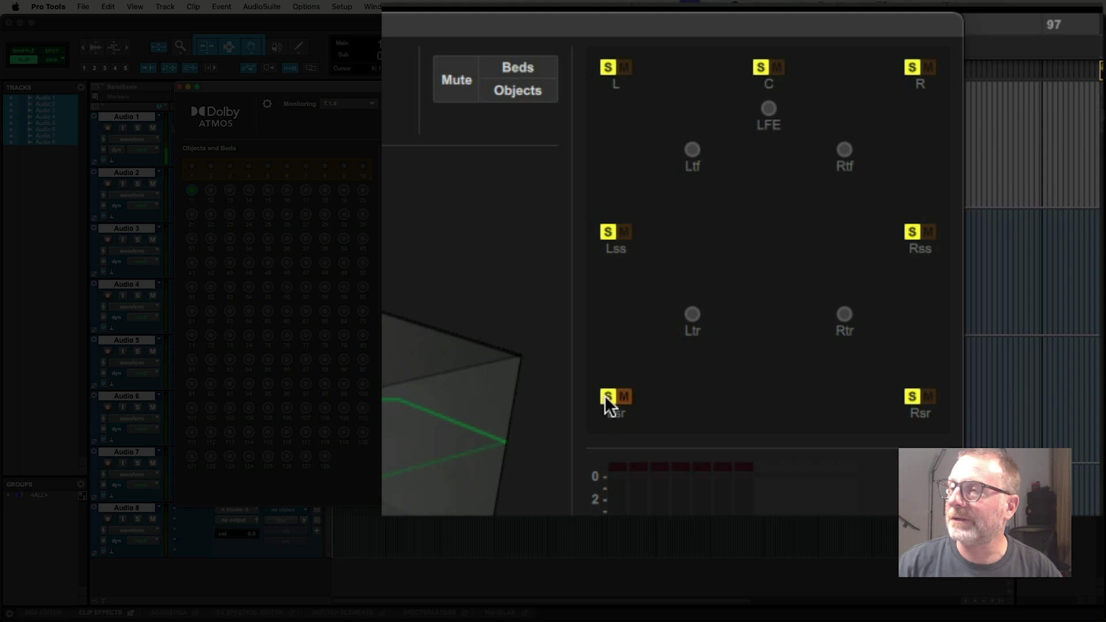
left_click(608, 396)
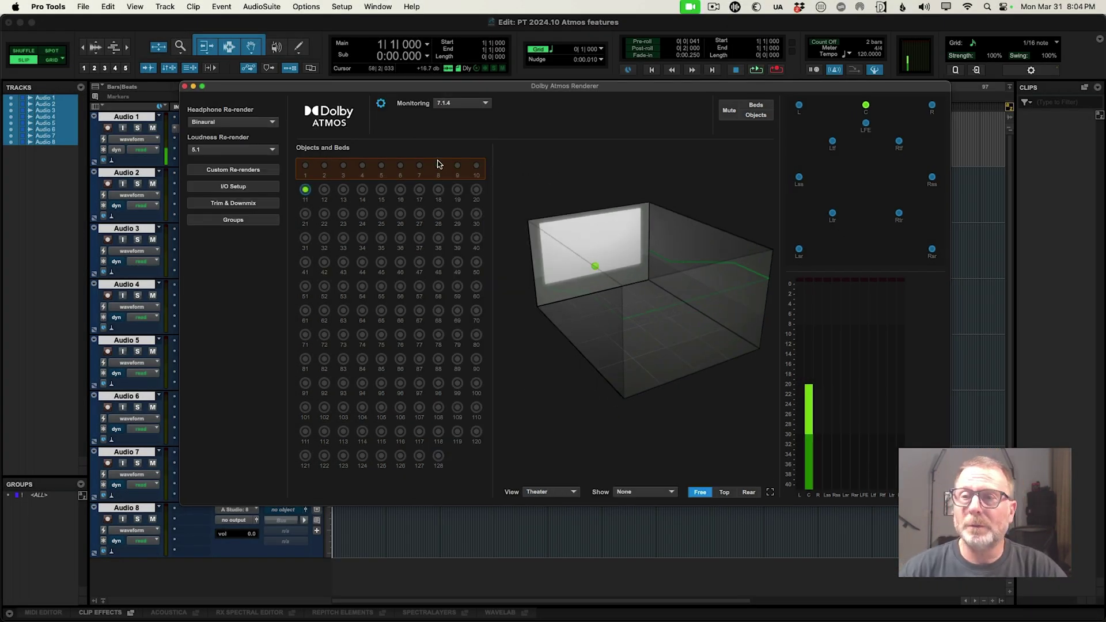
Open the floating Trim and Downmix window from the Dolby Atmos Renderer and move it aside
mouse_move(406, 88)
left_mouse_down()
mouse_move(413, 105)
mouse_move(410, 86)
left_mouse_up()
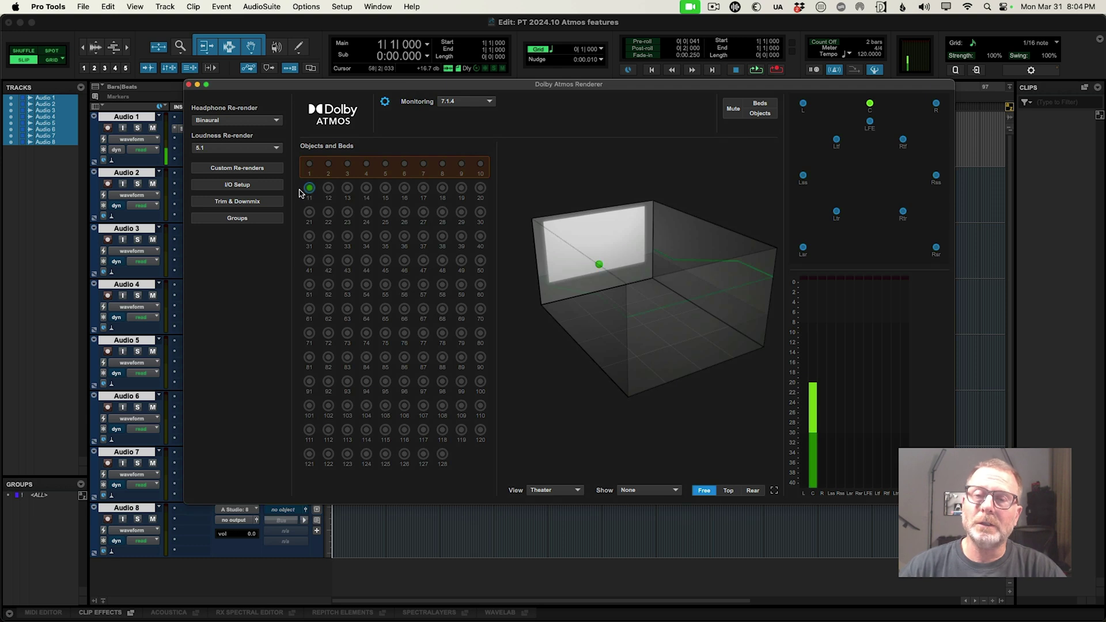
left_click(231, 204)
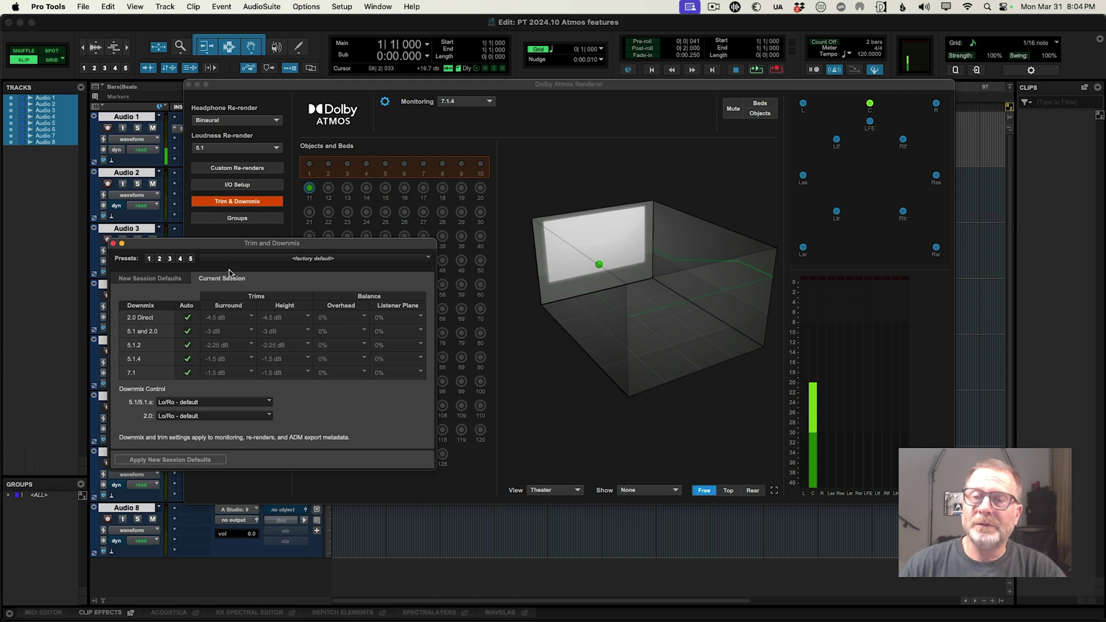
left_click_drag(212, 243, 156, 245)
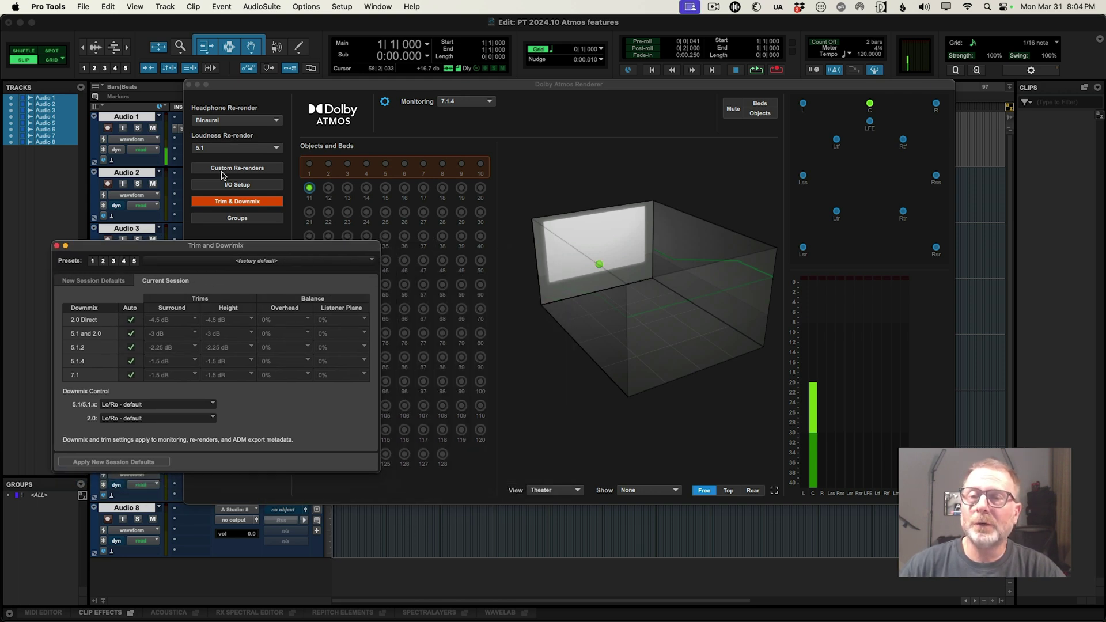
Close the Dolby Atmos Renderer while keeping Trim and Downmix open, and move the Trim and Downmix window higher
left_click_drag(190, 86, 193, 87)
left_click(193, 85)
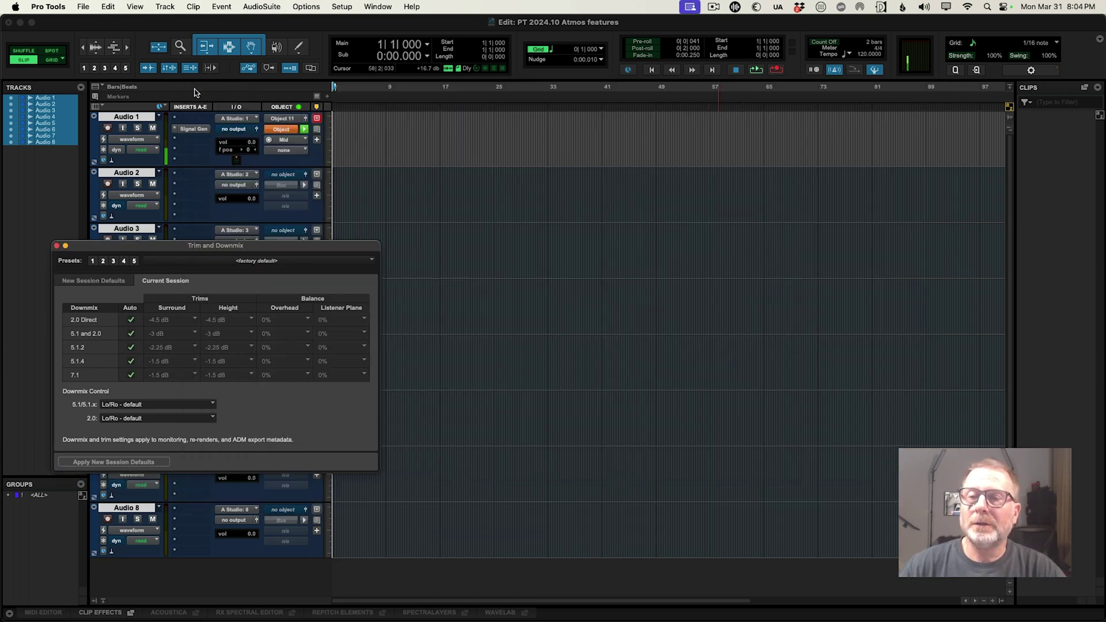
left_click_drag(222, 247, 227, 164)
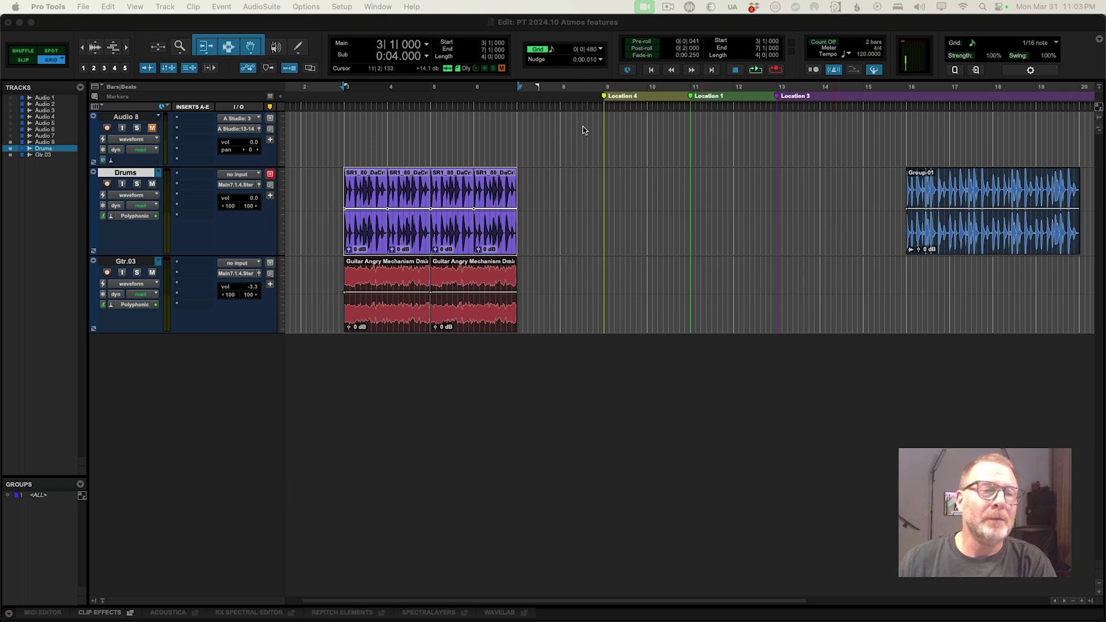
Bring the Clip List back into the Edit window beside the tracks
left_click_drag(199, 109, 952, 253)
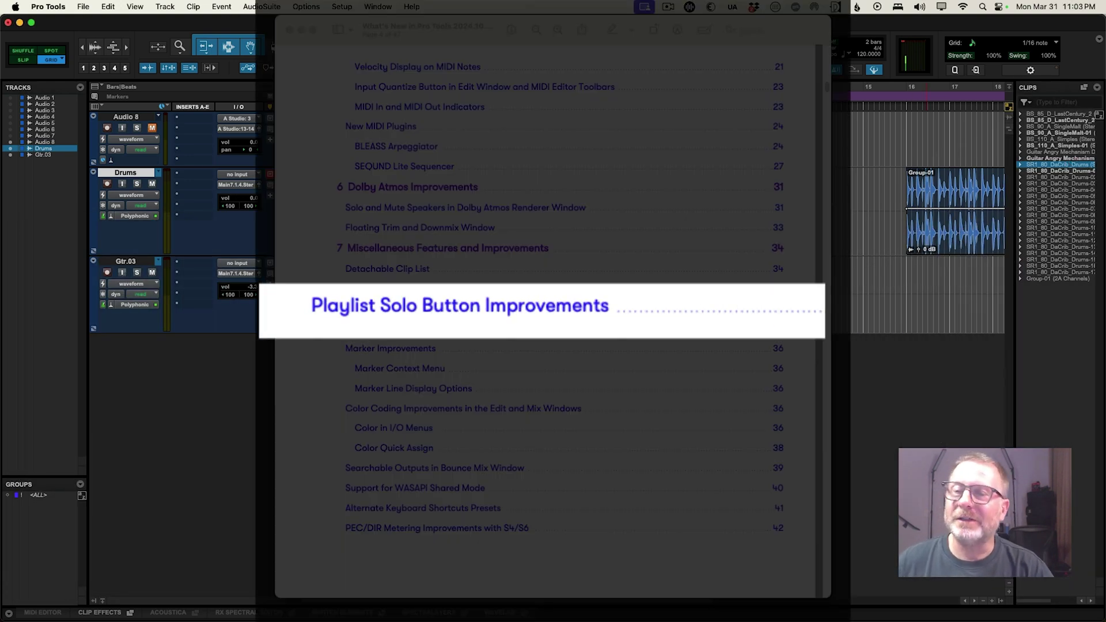
Switch the Gtr.03 track to playlists view
left_click(146, 262)
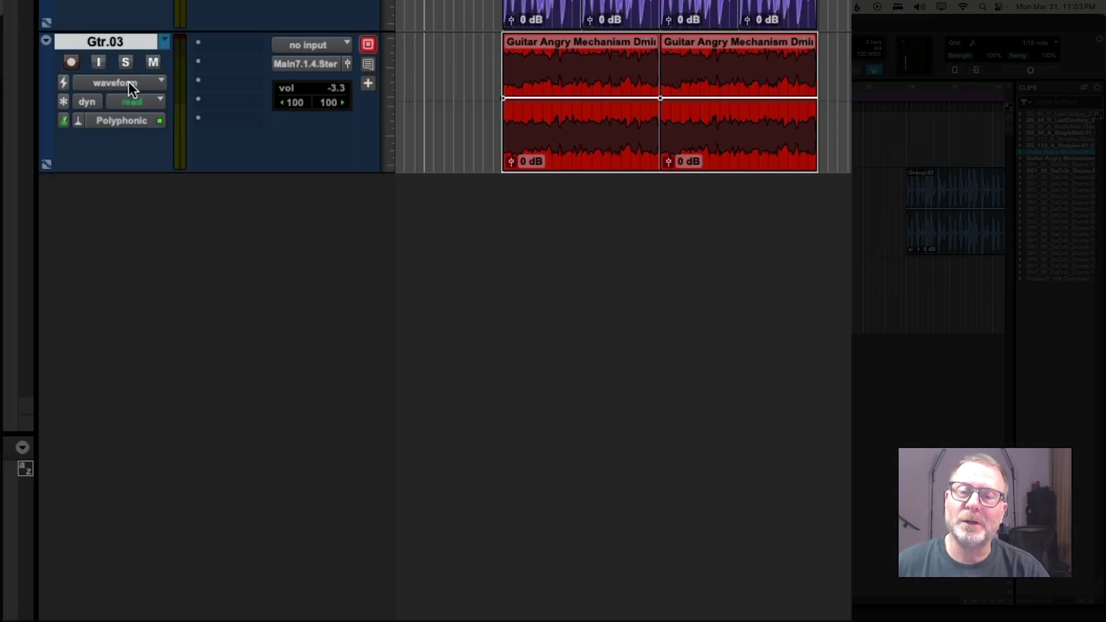
left_click(129, 82)
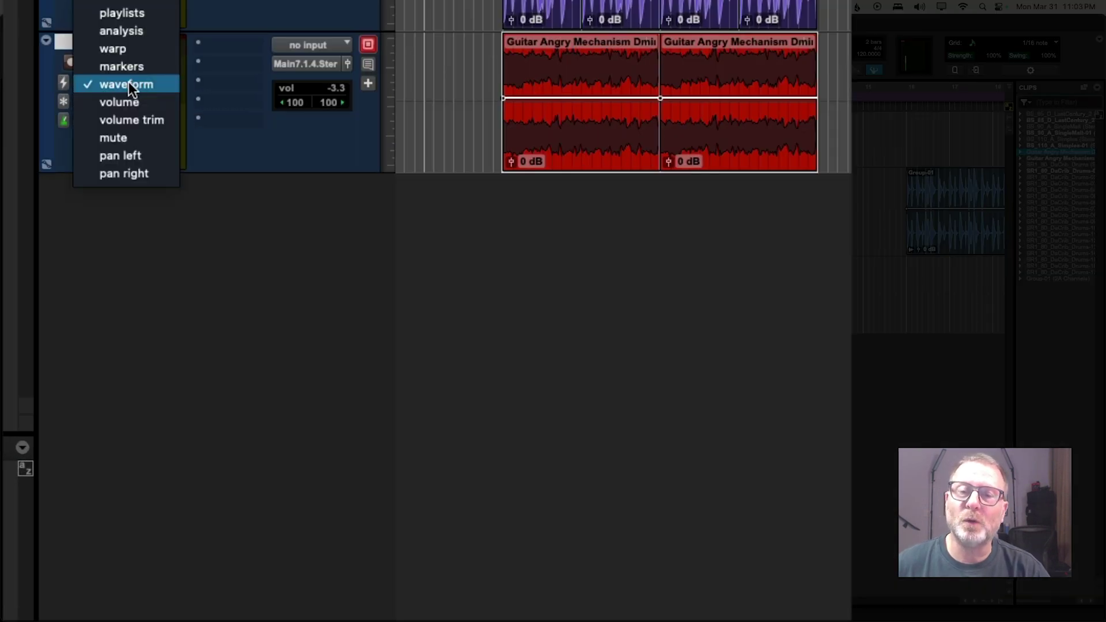
left_click(133, 11)
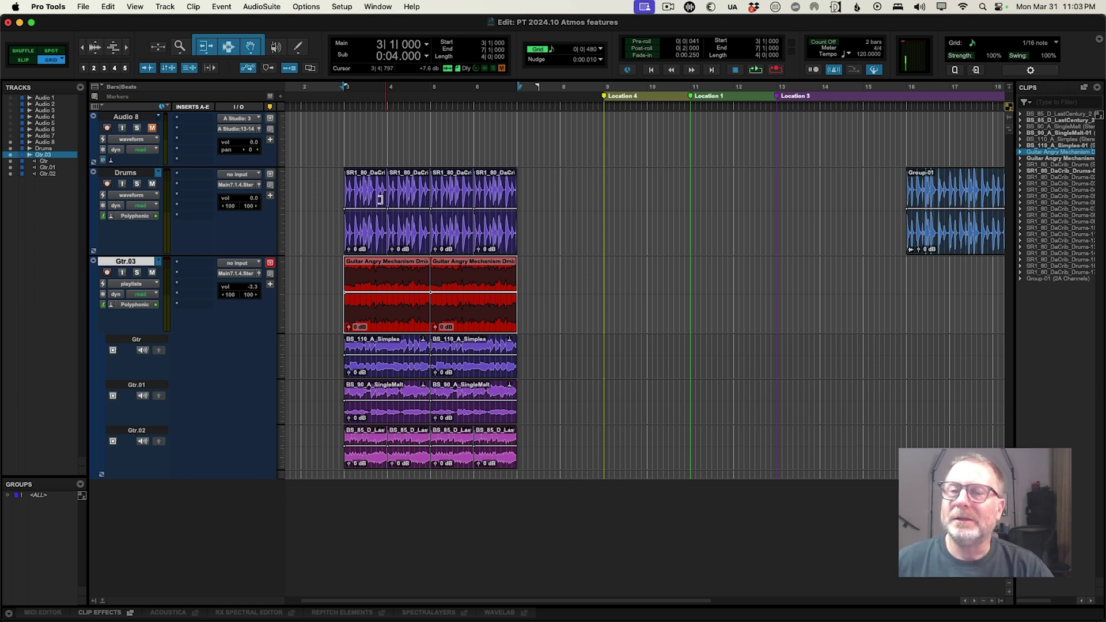
Solo the Drums track, play the session, and clear the solo before stopping playback
left_click(137, 184)
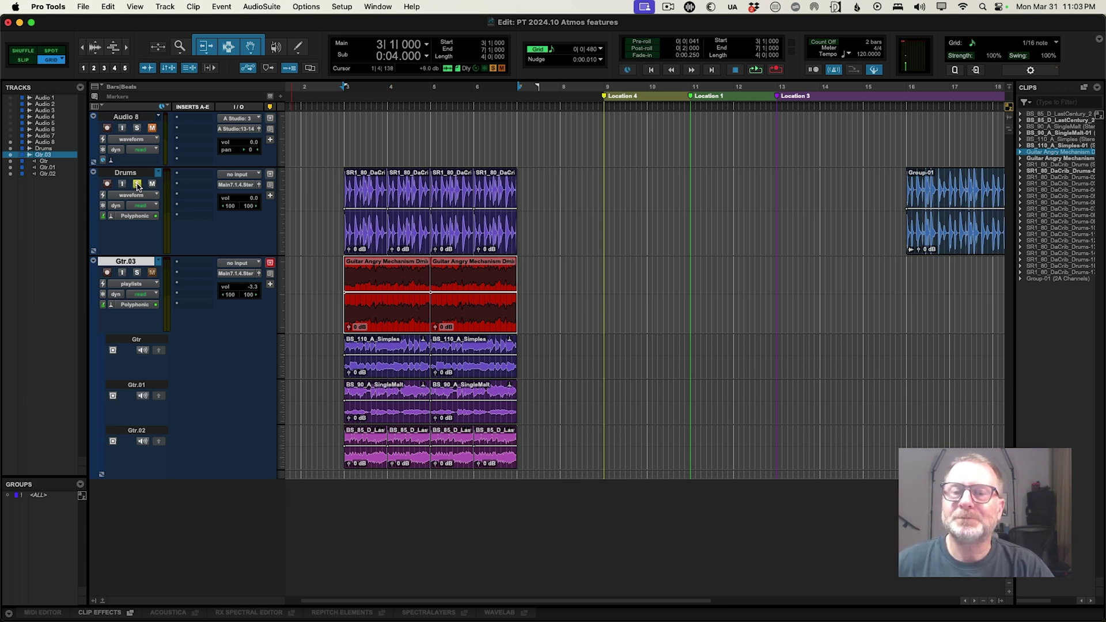
key("space")
left_click(138, 184)
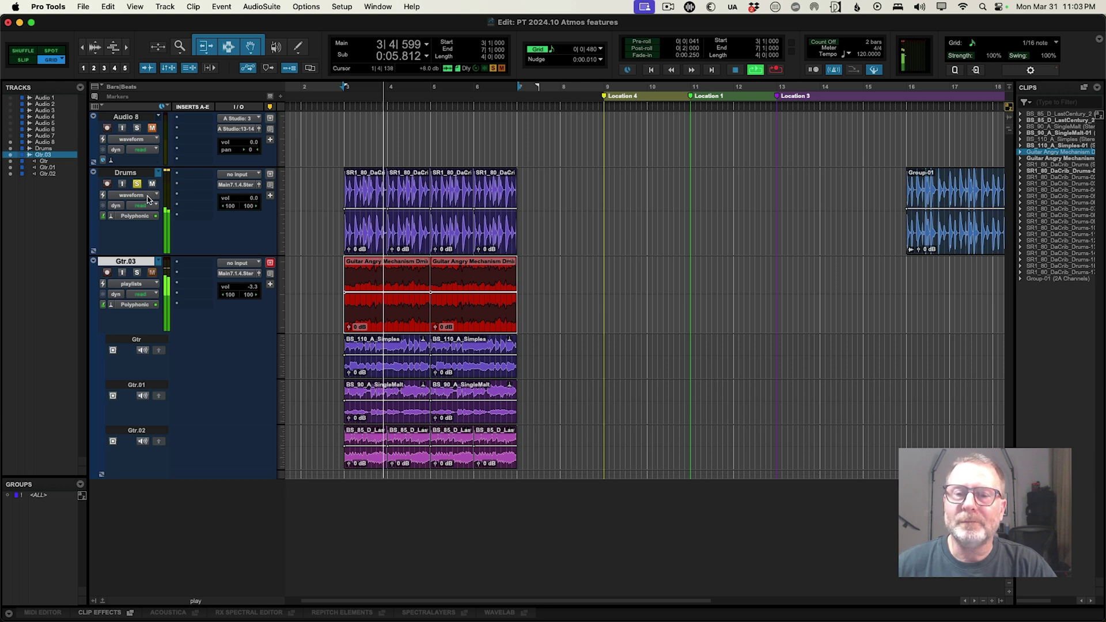
key("space")
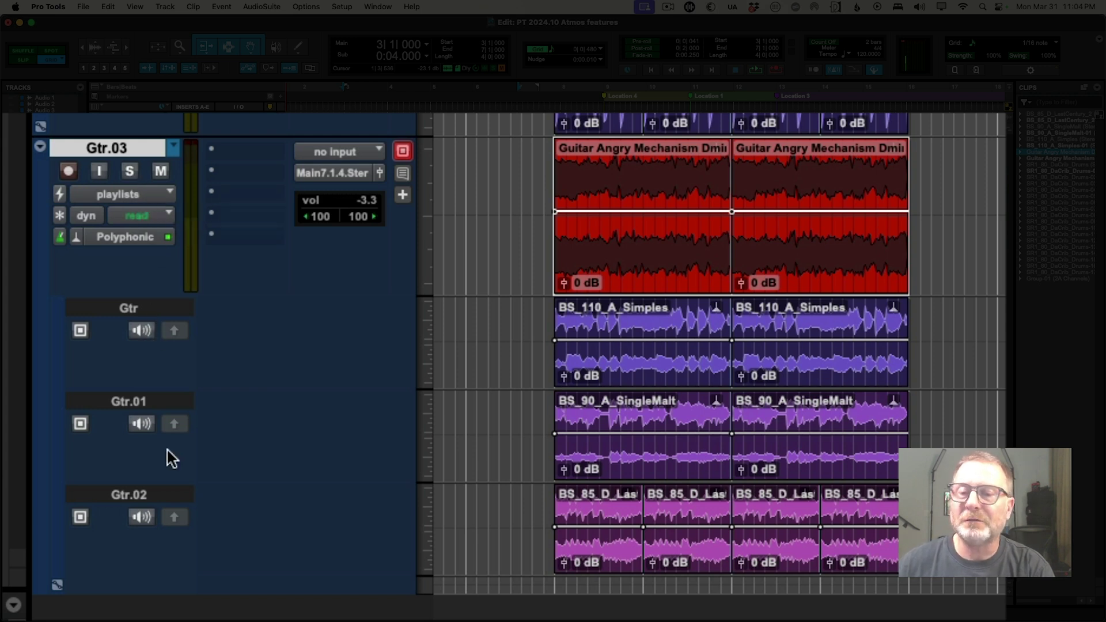
Solo the Gtr.03 track for a short playback, stop it, and clear the solo
left_click(128, 169)
key("space")
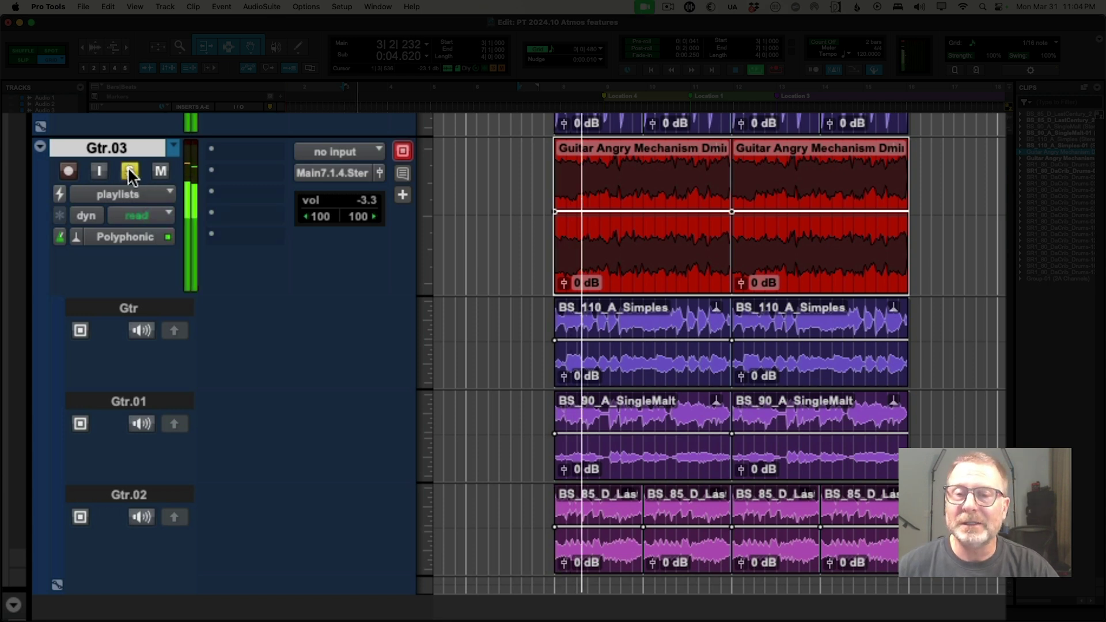
key("space")
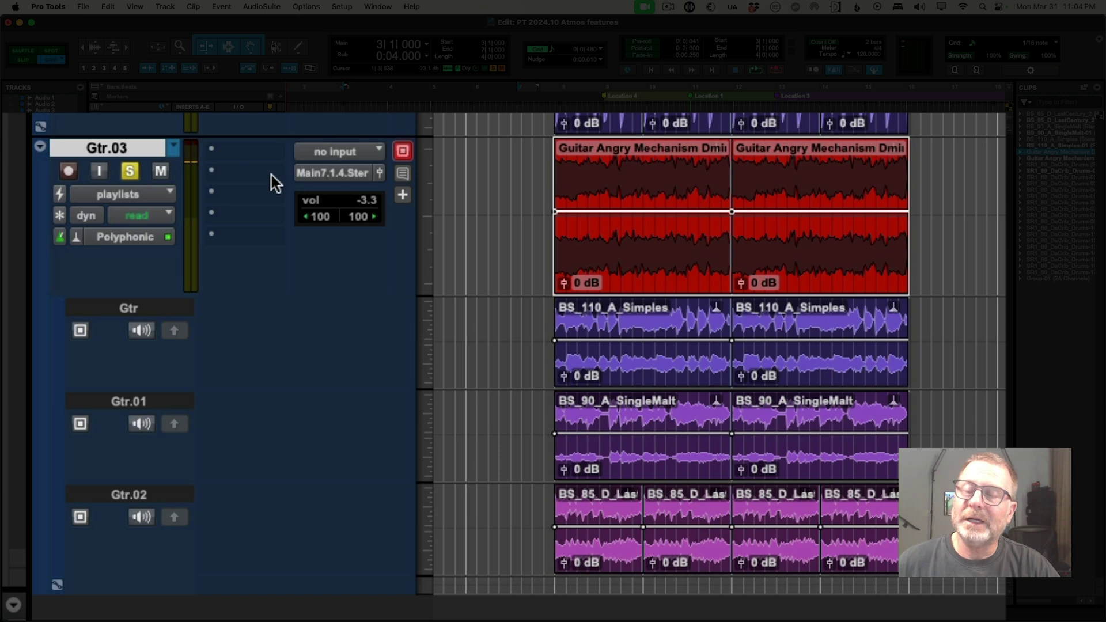
left_click(131, 171)
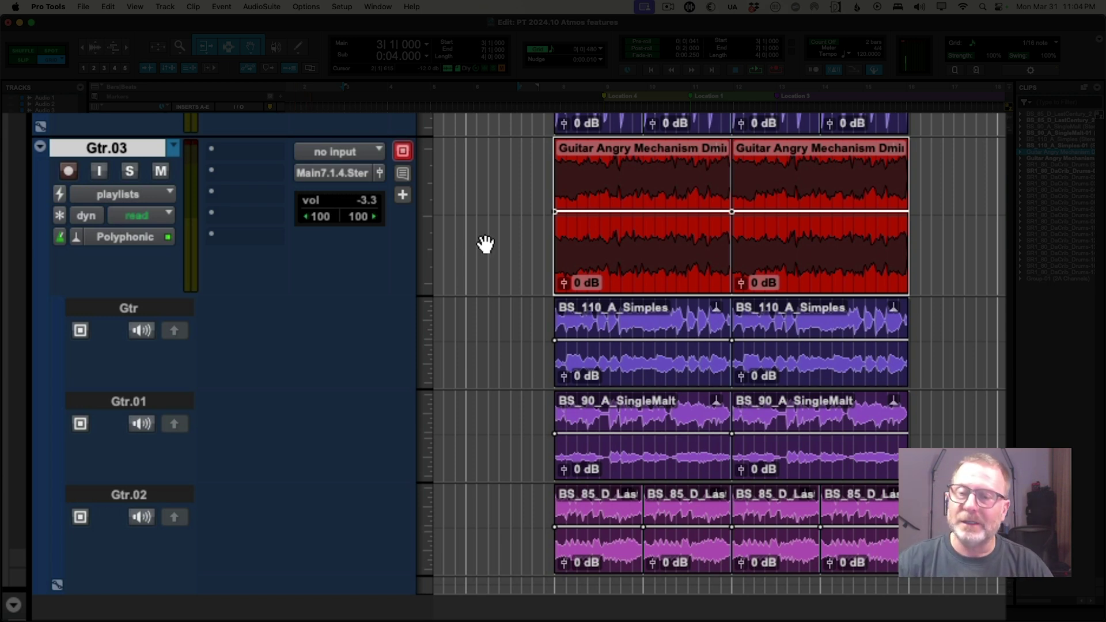
Audition the Gtr and Gtr.01 alternate playlists by soloing each in turn during playback, and stop playback
key("space")
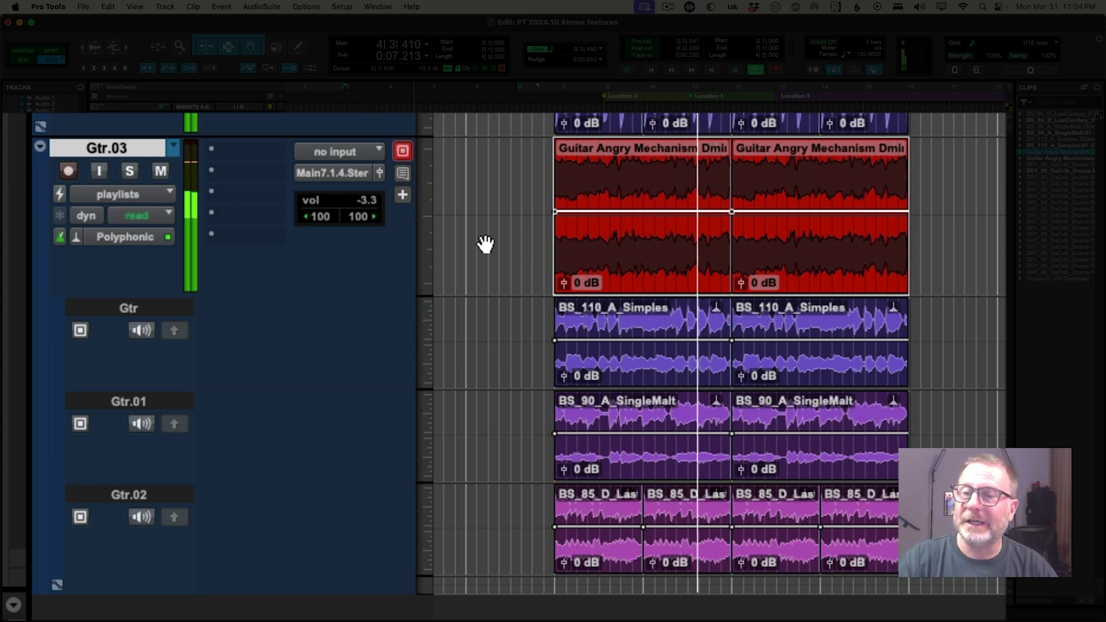
key("semicolon")
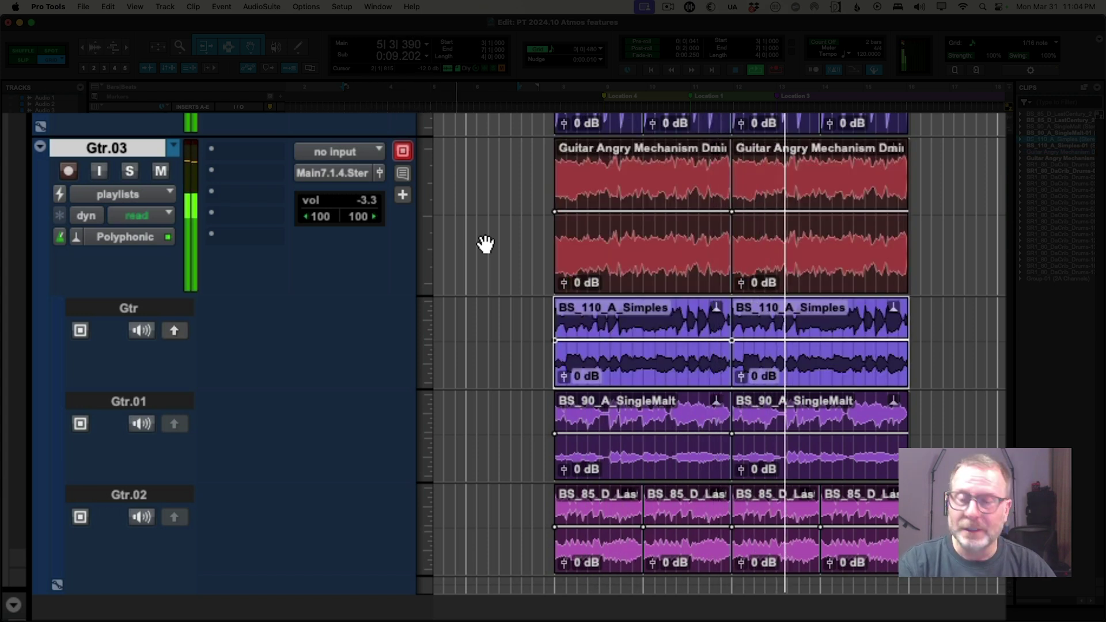
key("shift+s")
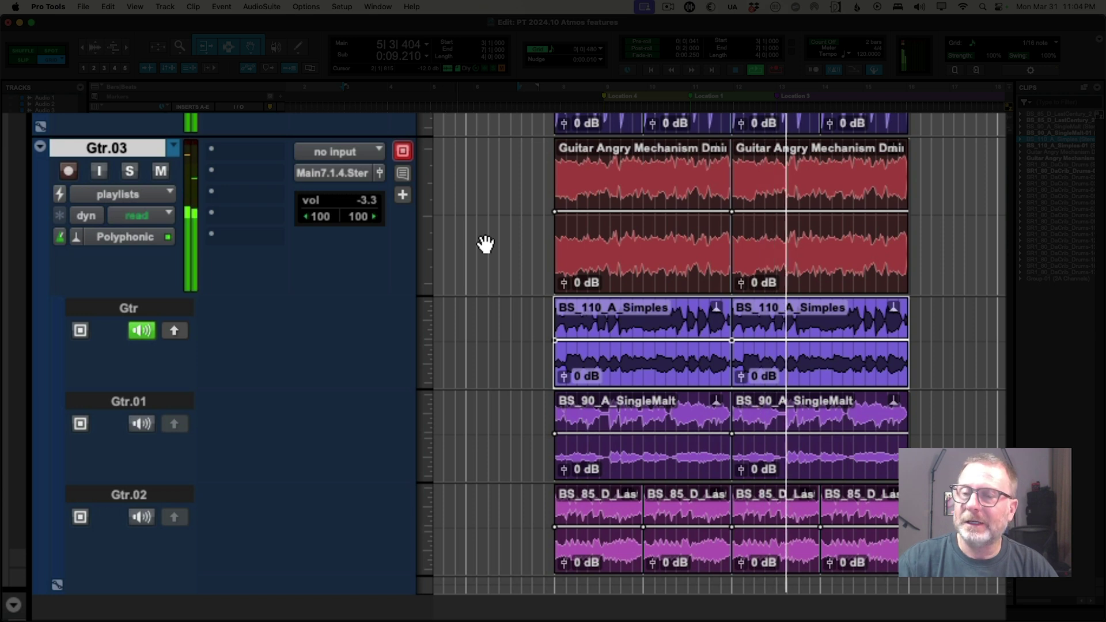
key("semicolon")
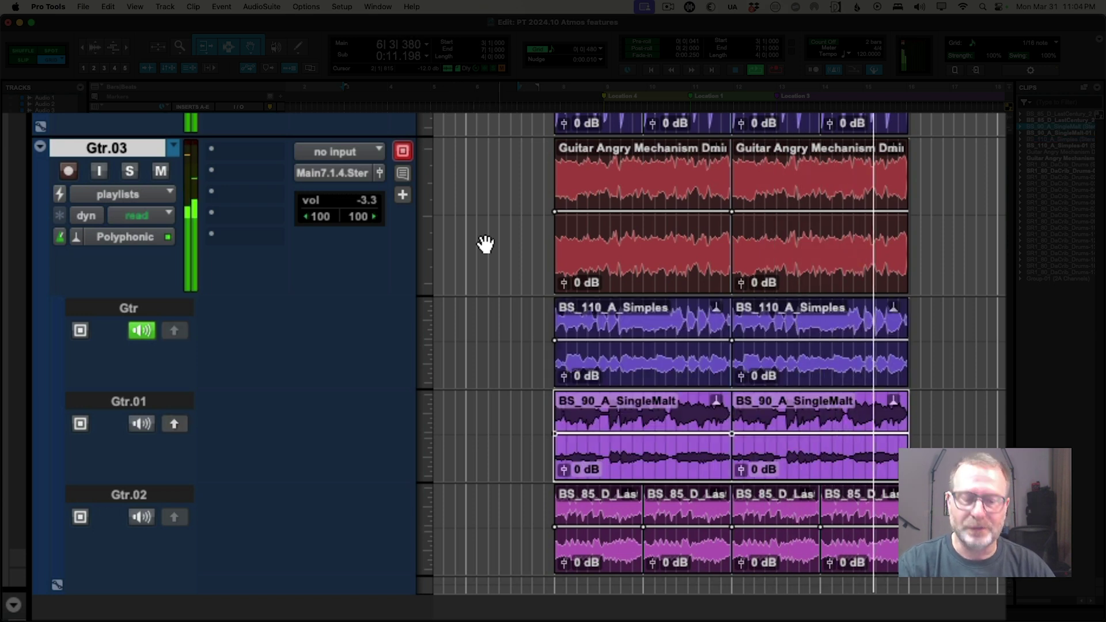
key("shift+s")
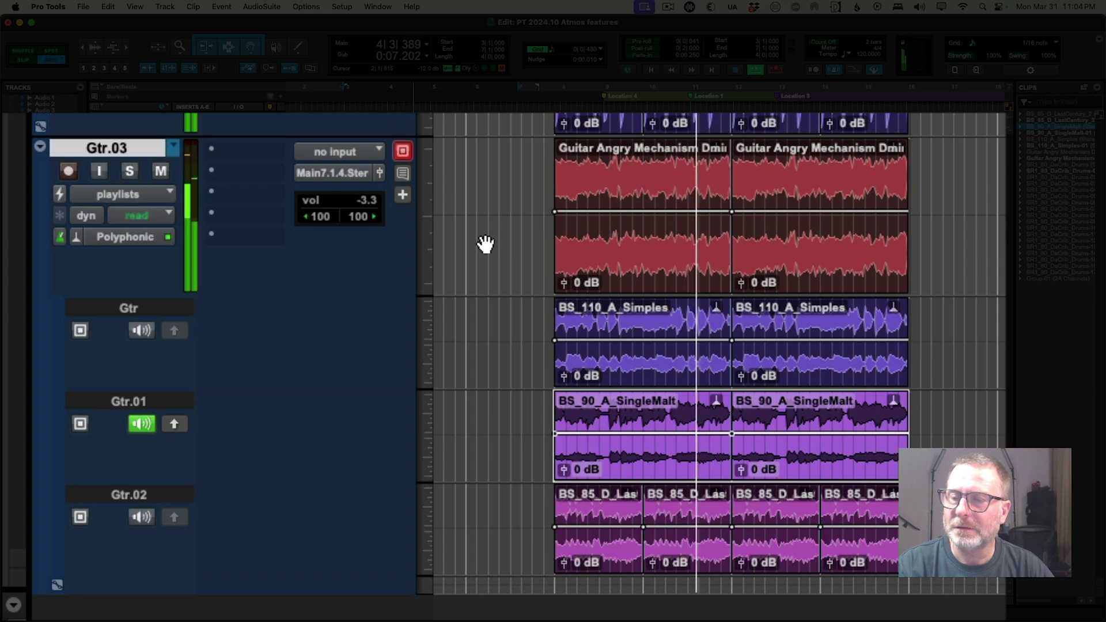
key("space")
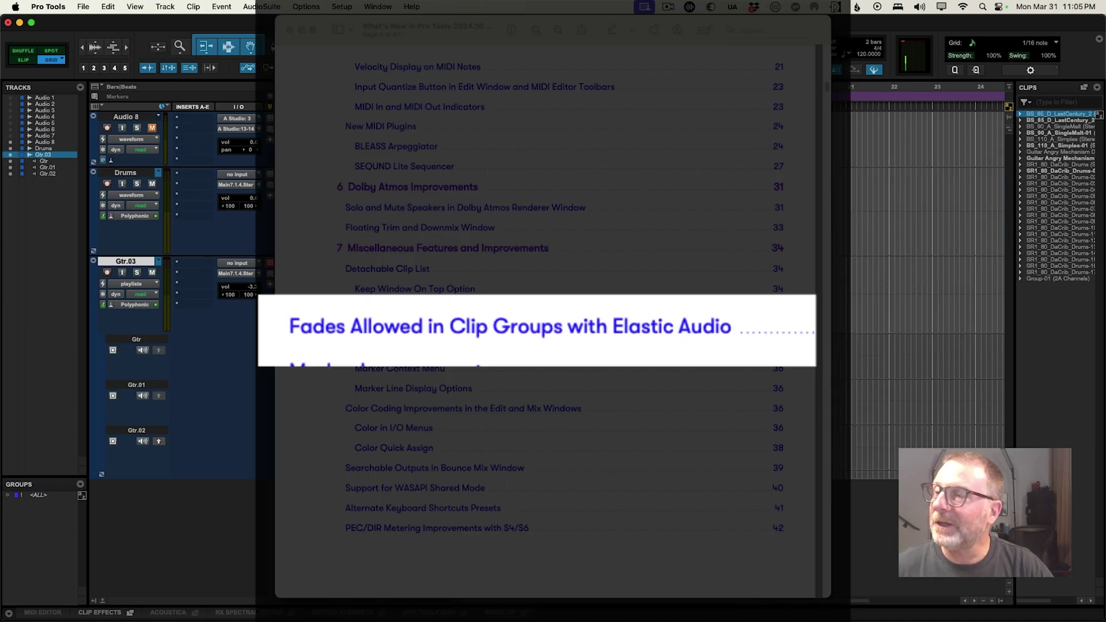
Break the Group-01 drum clip on the Drums track into separate clips at its transients
key("p")
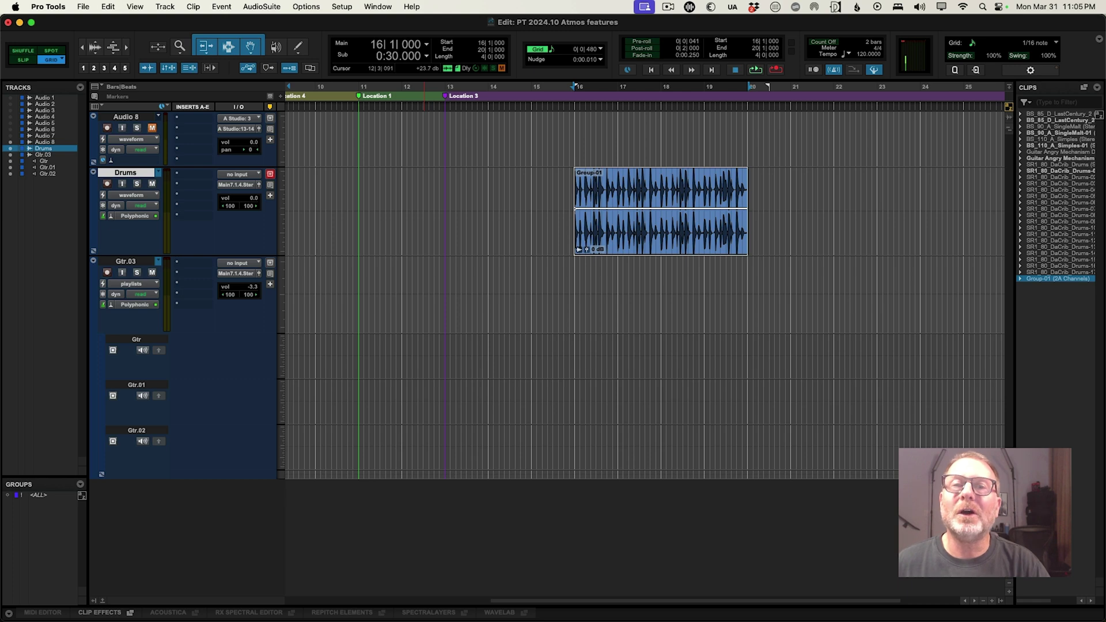
left_click(108, 6)
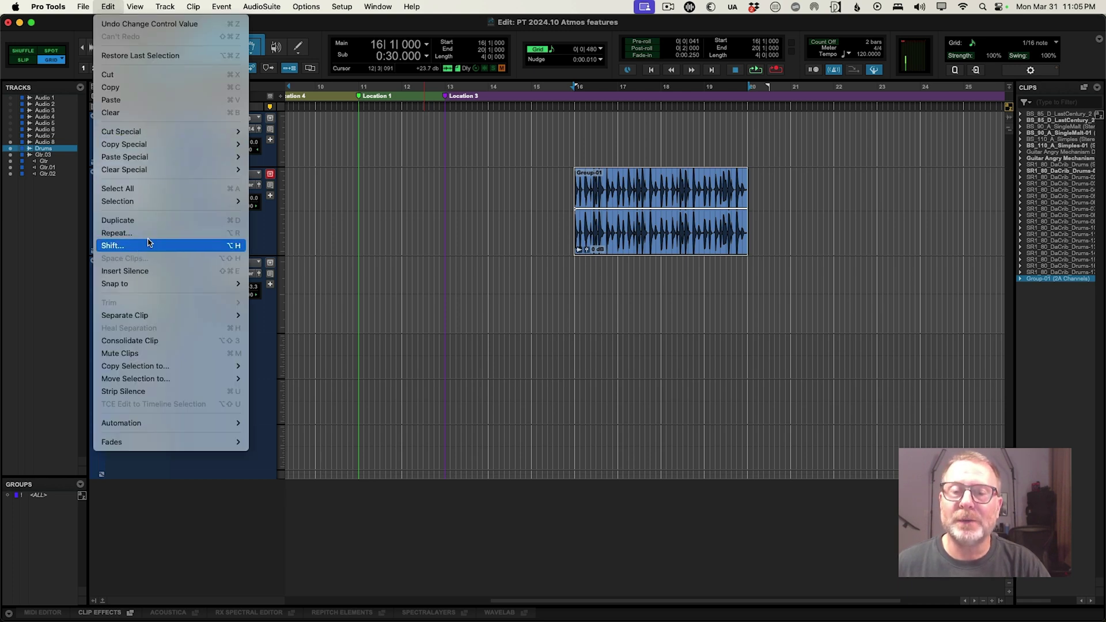
mouse_move(145, 316)
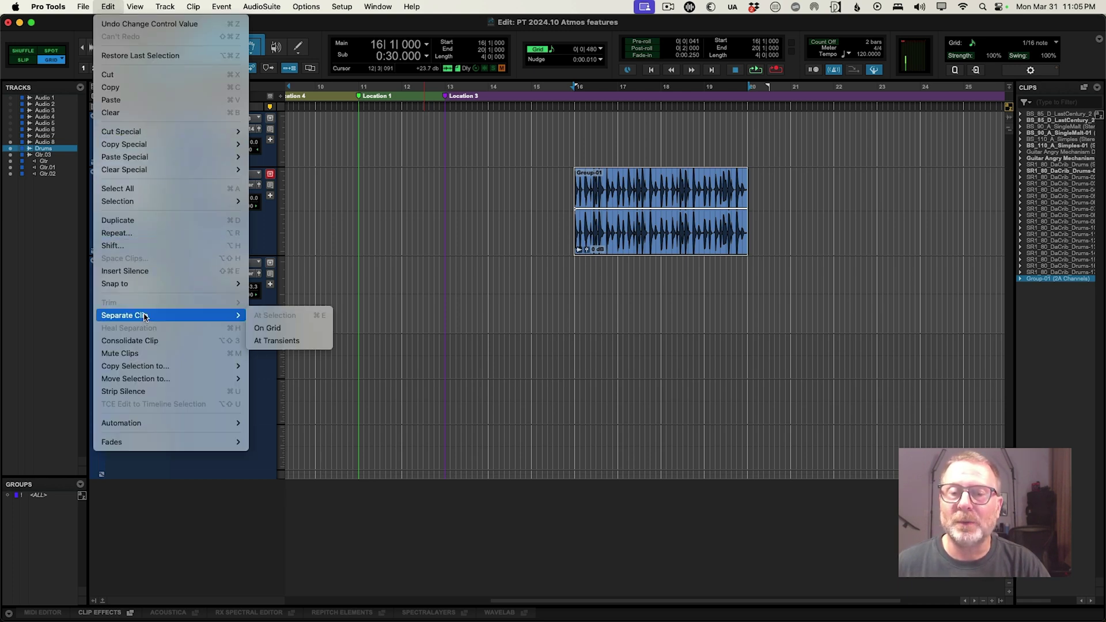
left_click(275, 341)
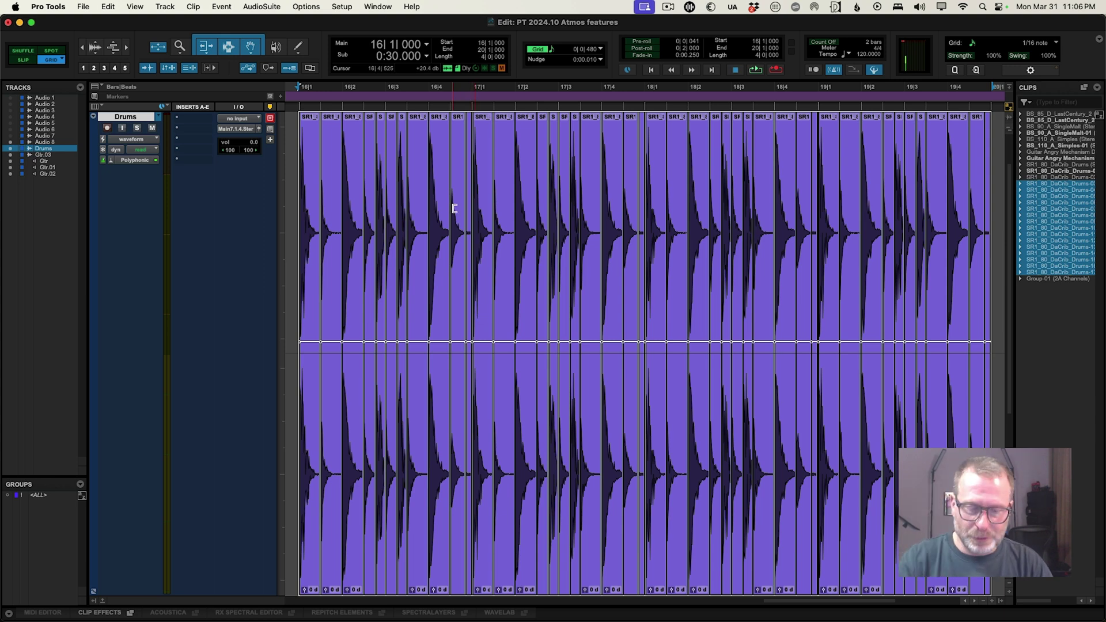
Examine the fades between the separated drum clips up close and across the whole four-bar phrase
key("super+bracketright")
key("super+bracketright")
key("super+bracketright")
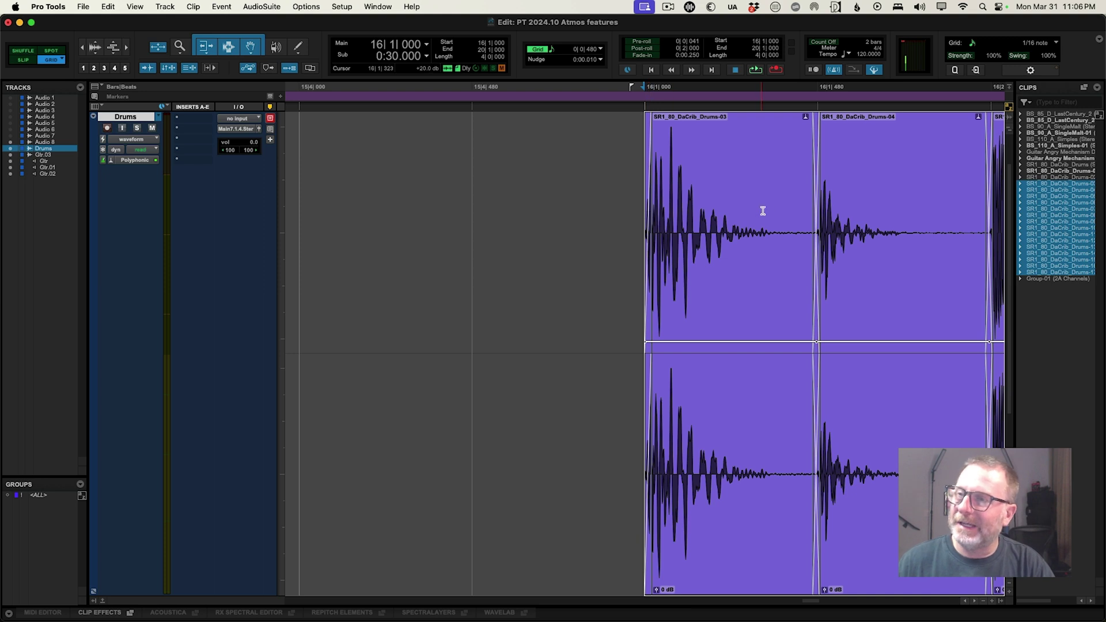
key("super+bracketleft")
key("super+bracketleft")
key("super+bracketleft")
key("super+bracketleft")
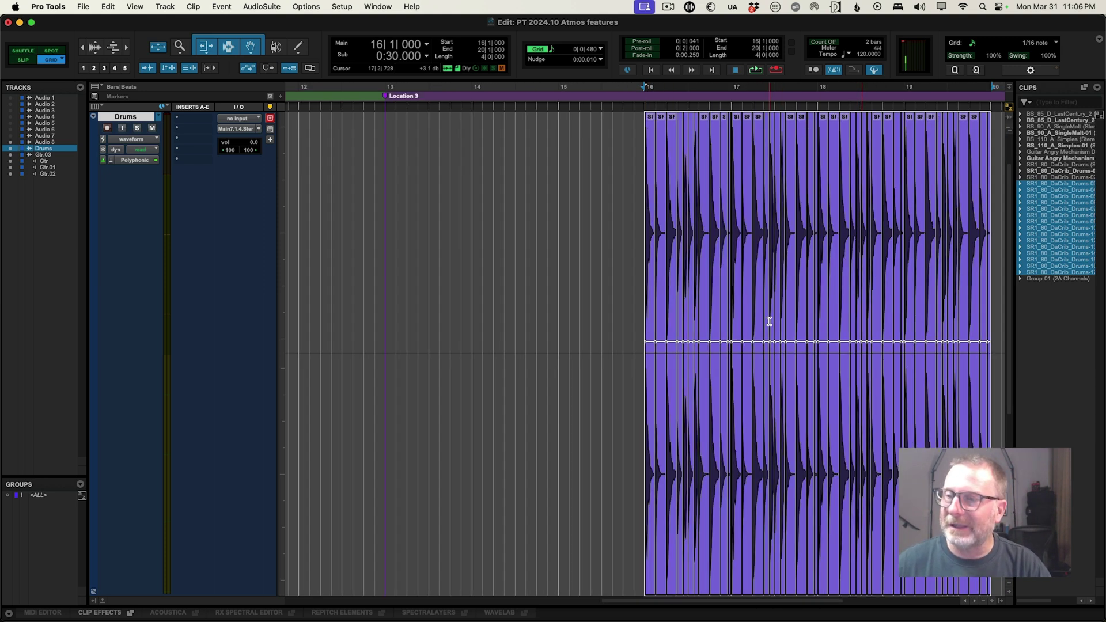
key("super+bracketright")
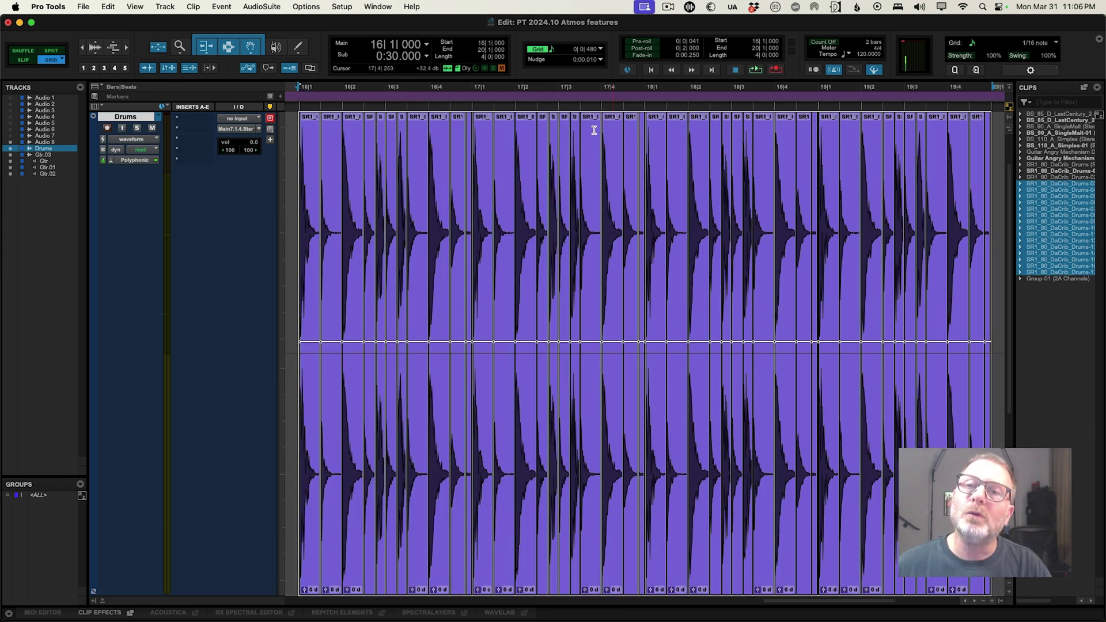
Group the separated, faded drum clips on the Drums track into one clip group
left_click(193, 6)
left_click(202, 103)
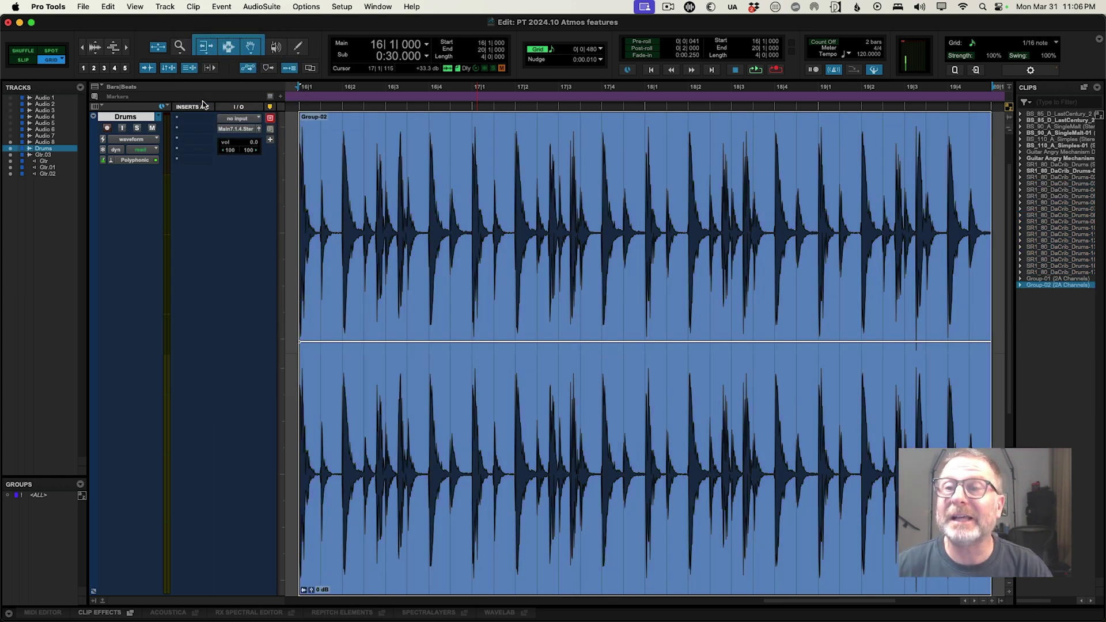
key("super+bracketleft")
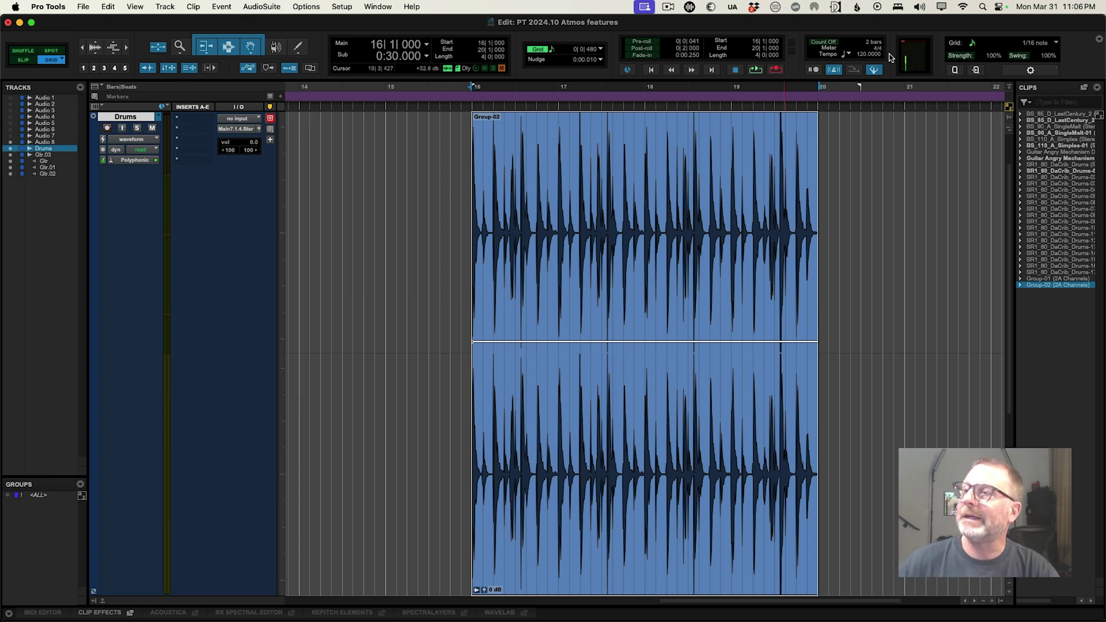
Play the new drum clip group and lower the session tempo to 96 BPM, keeping all tracks in view
key("space")
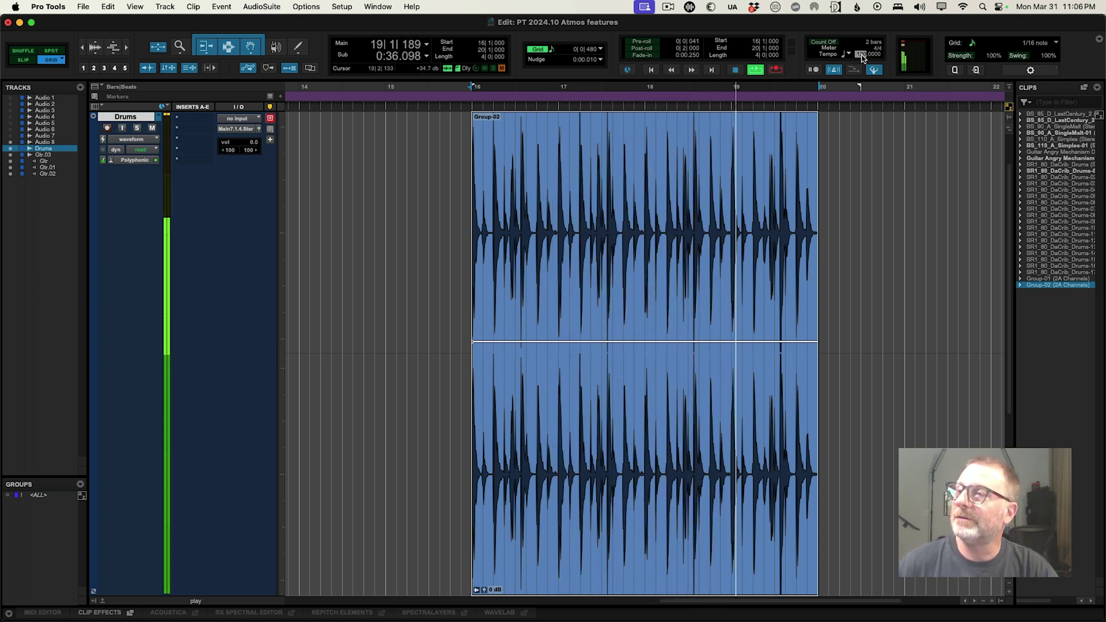
left_click_drag(862, 56, 866, 64)
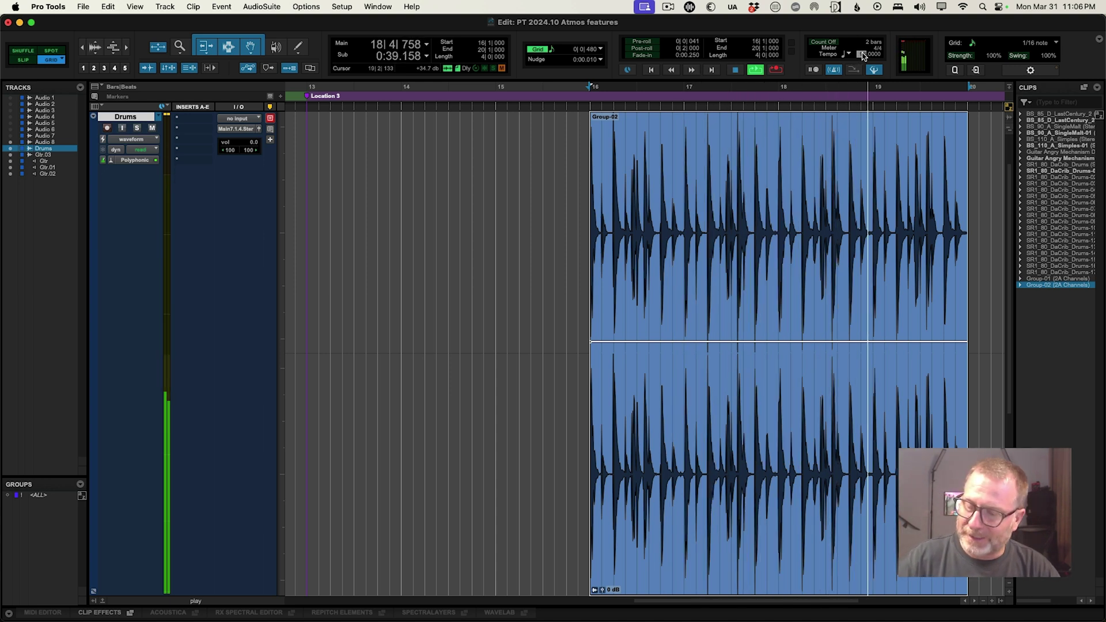
key("alt+f")
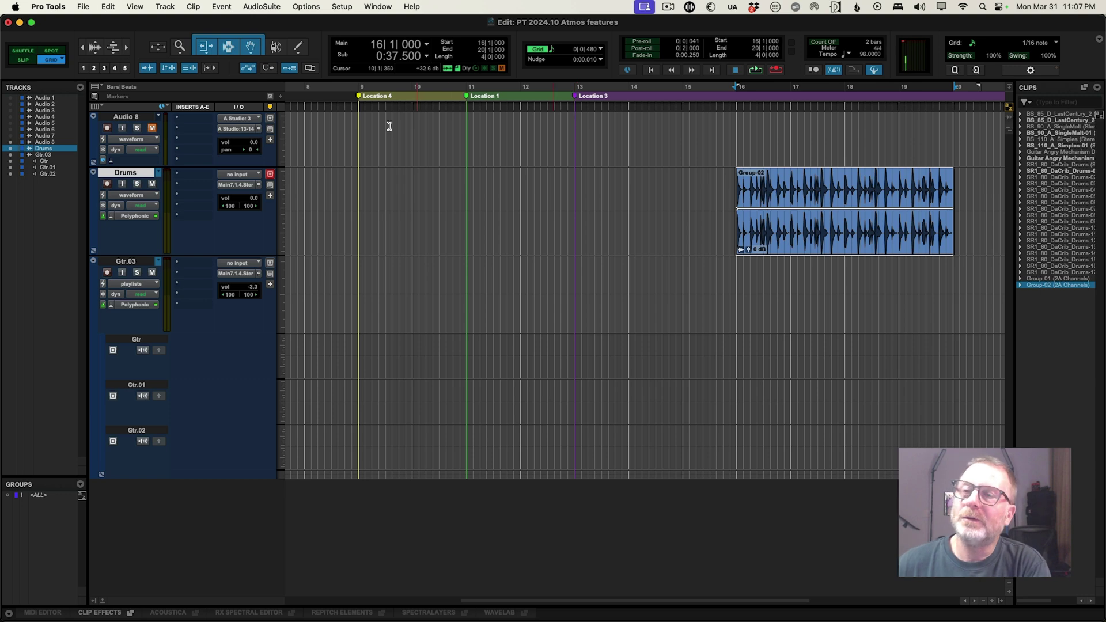
Open the Edit Memory Location settings for the Location 4 marker and cancel without making changes
right_click(360, 98)
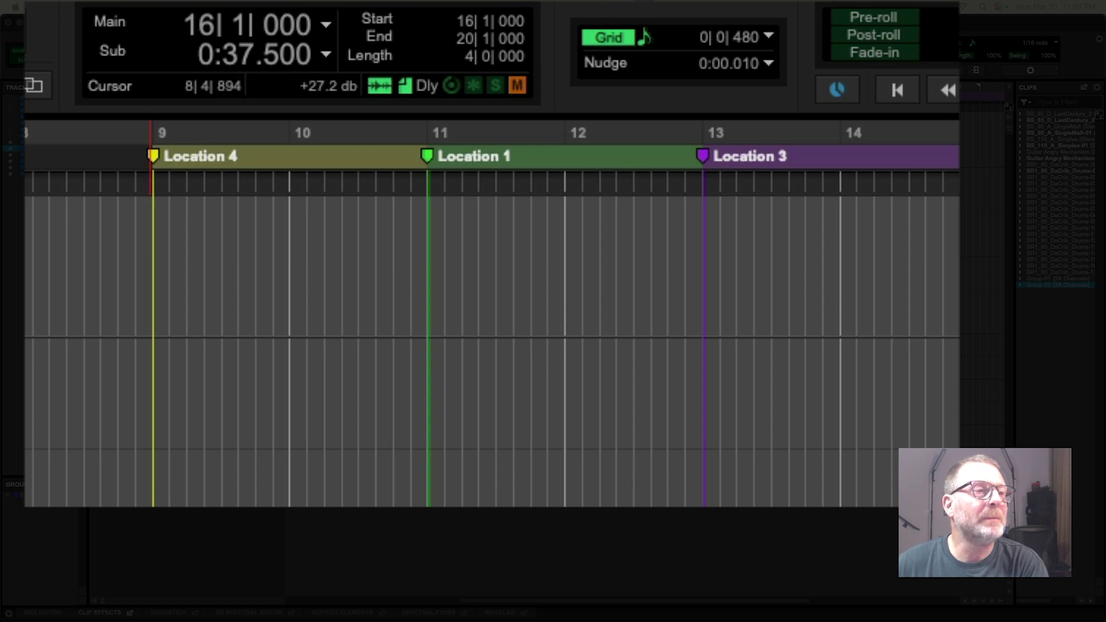
left_click_drag(857, 482, 827, 286)
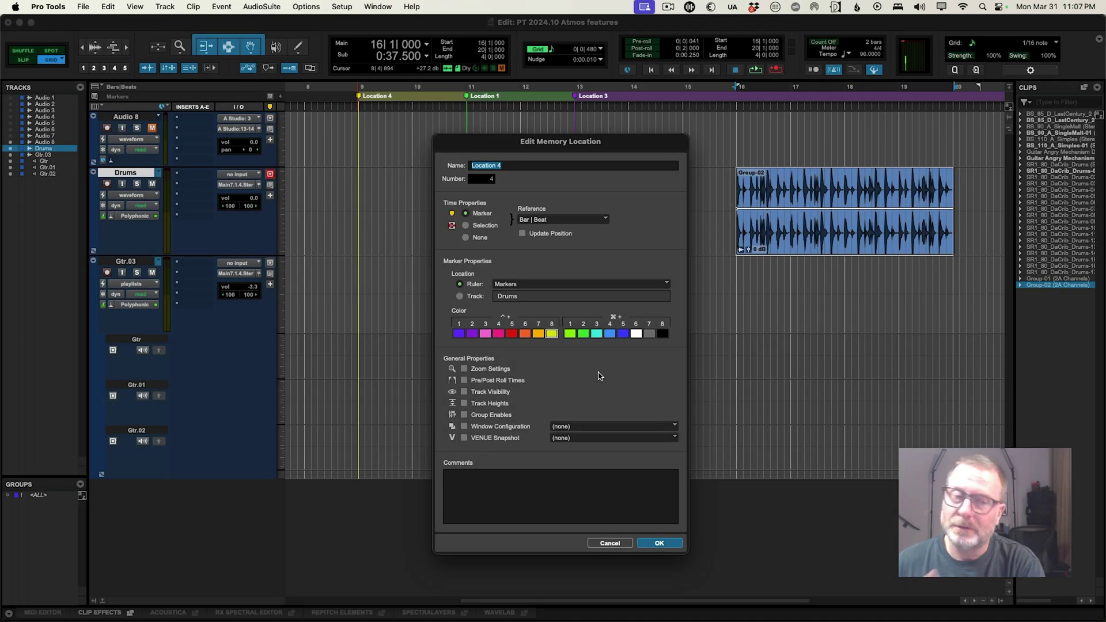
left_click(627, 545)
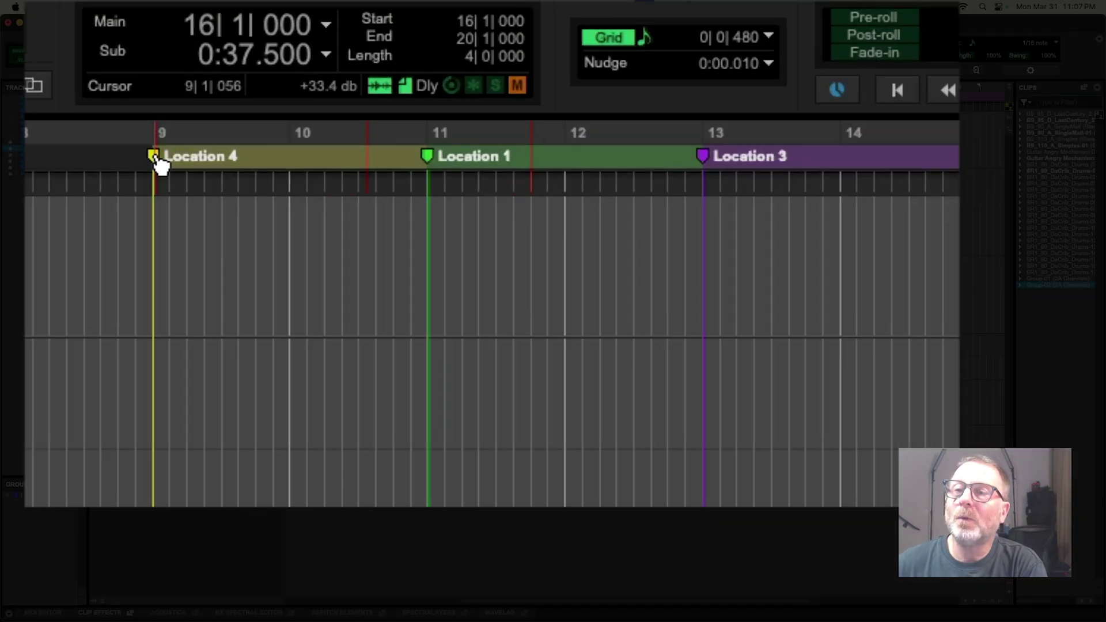
Change the color of the Location 4 marker to green
right_click(362, 99)
left_click(380, 115)
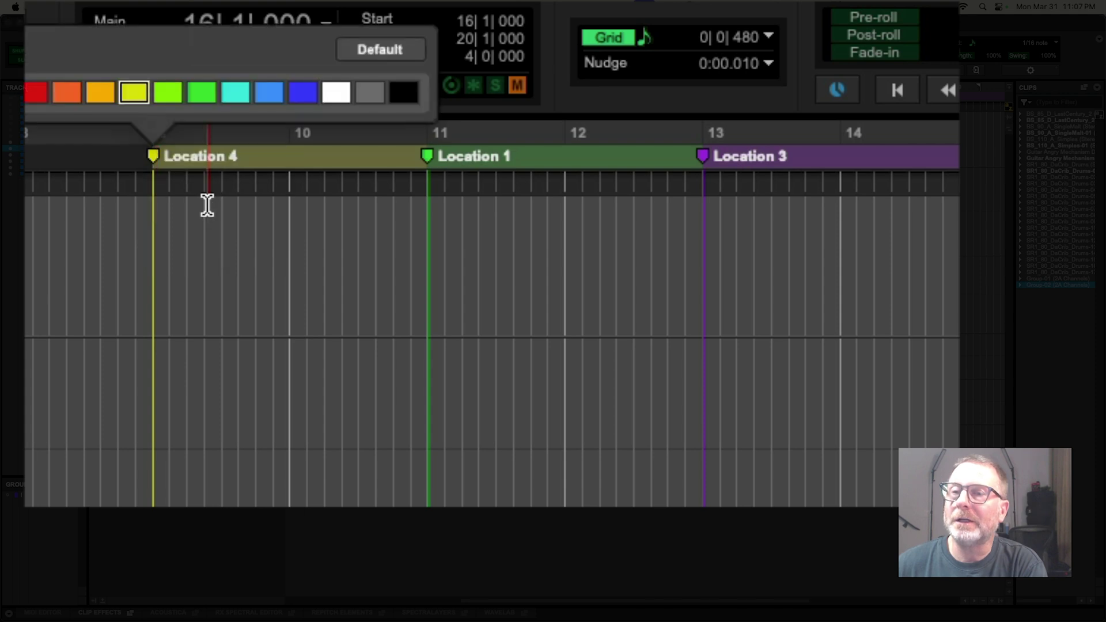
left_click(202, 92)
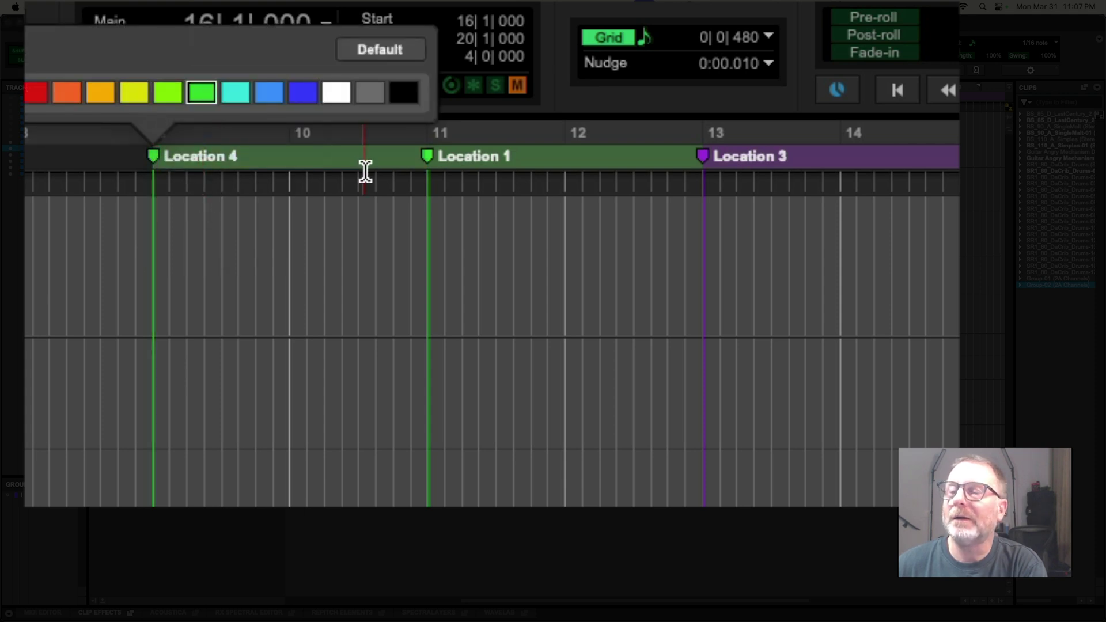
Change the color of the Location 1 marker to pink
left_click(431, 157)
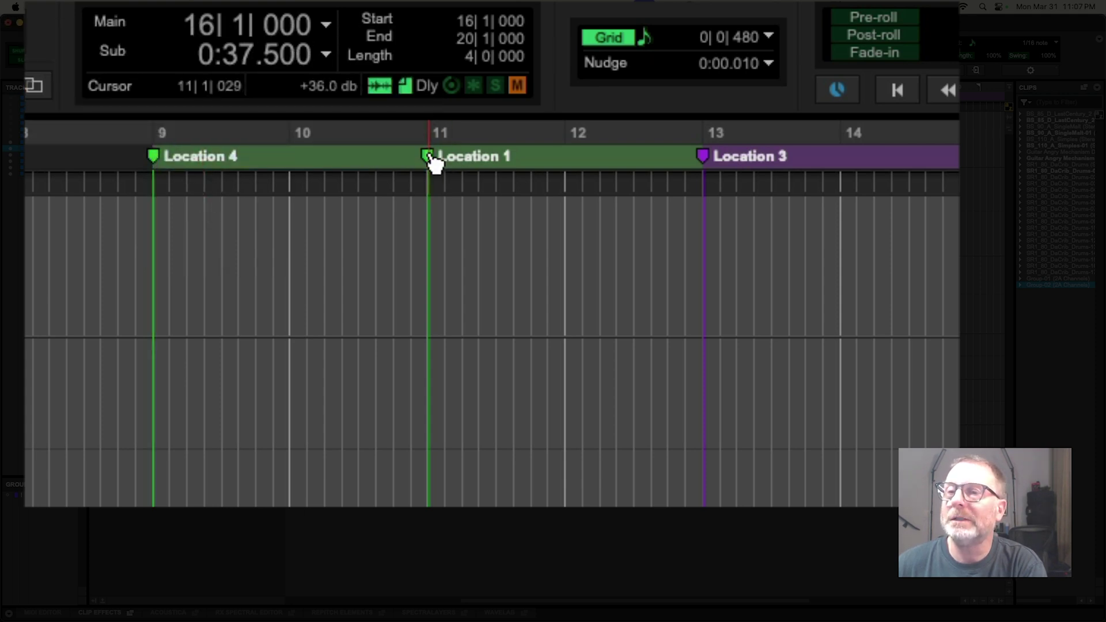
right_click(432, 163)
left_click(482, 200)
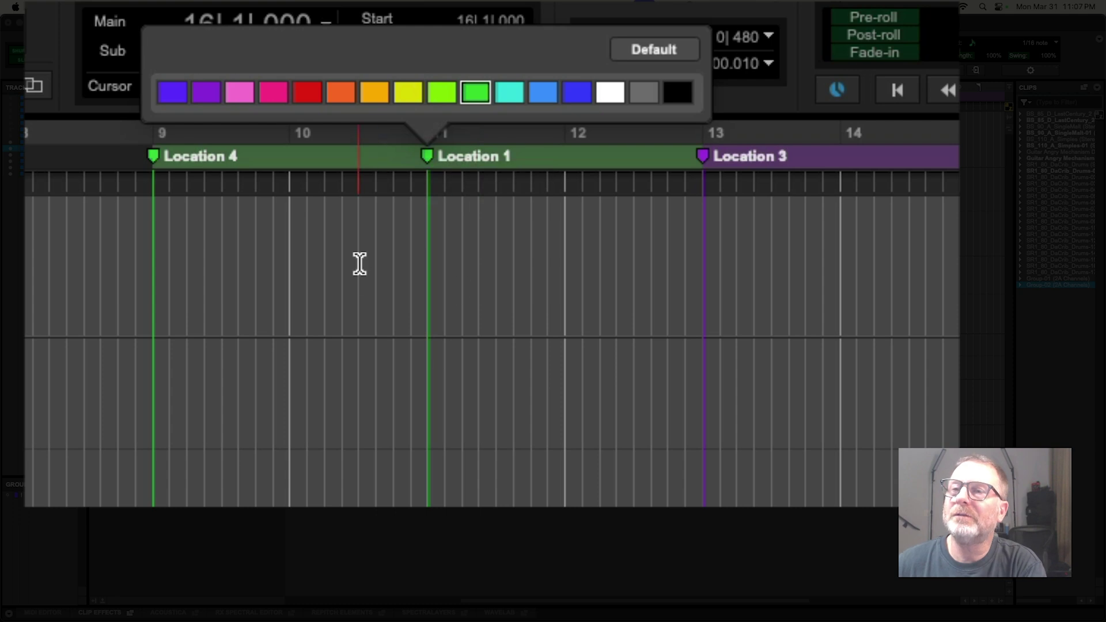
left_click(240, 91)
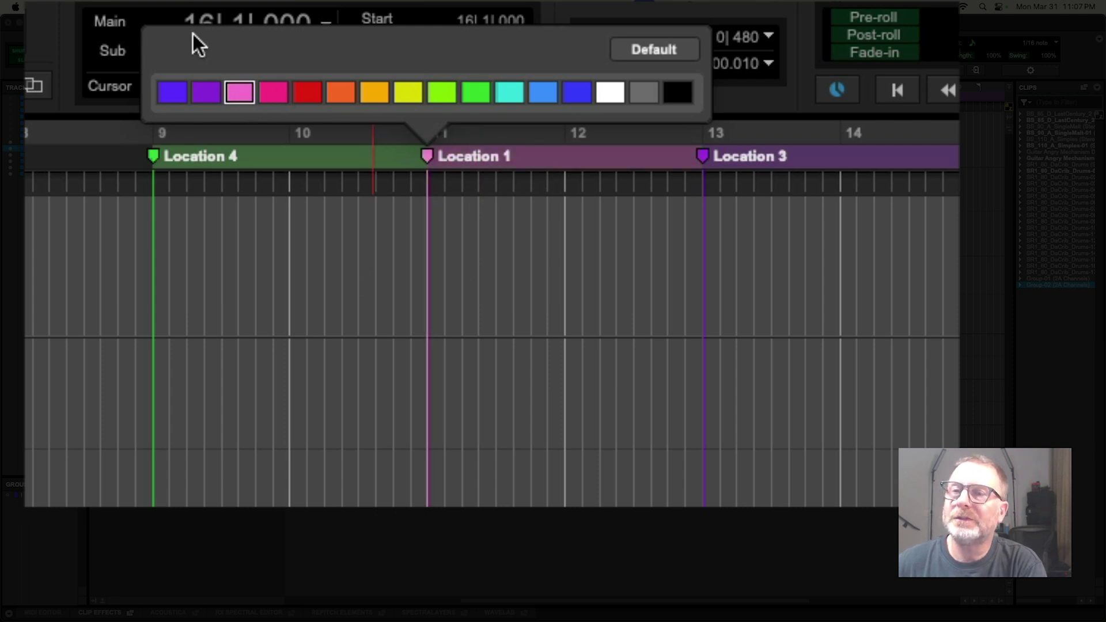
Inspect the Edit, Color and Delete commands available for the Location 1 marker without applying any
left_click(567, 352)
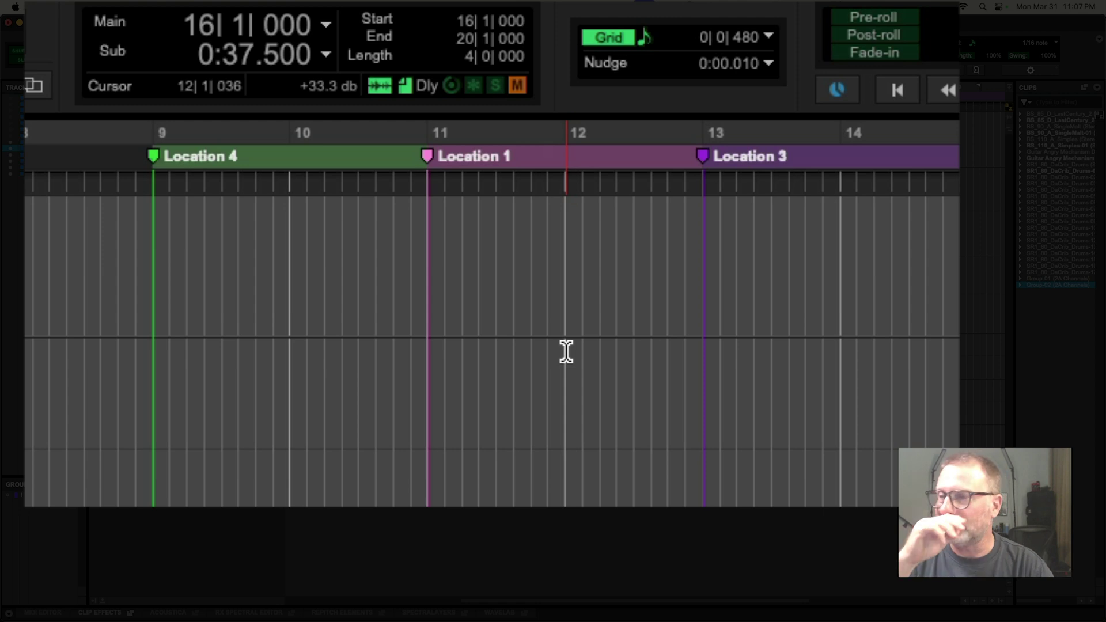
right_click(433, 162)
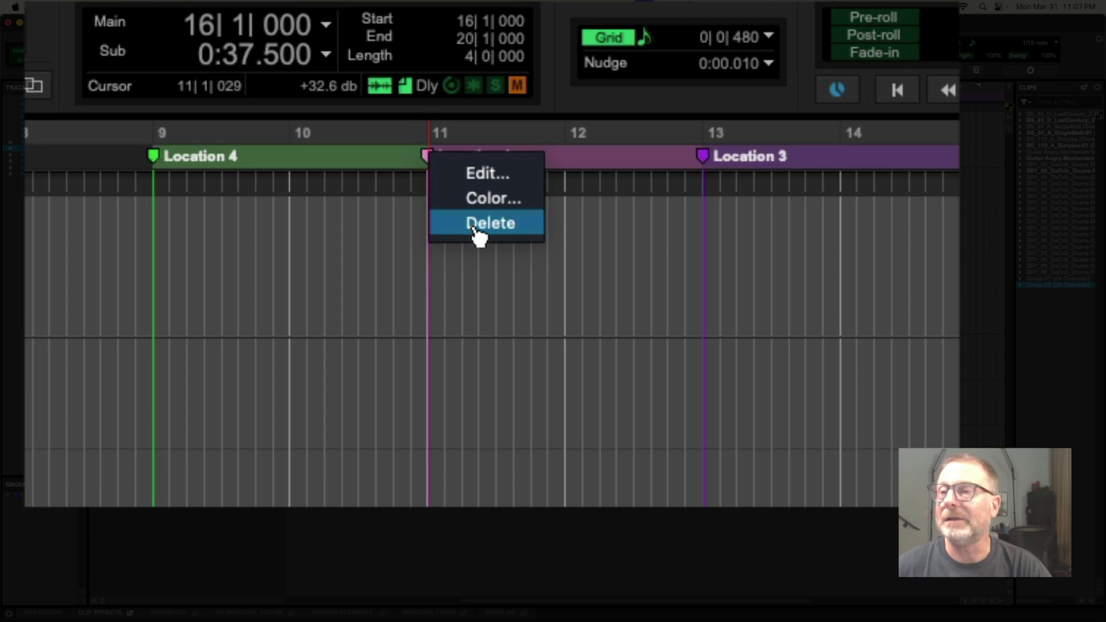
left_click(694, 424)
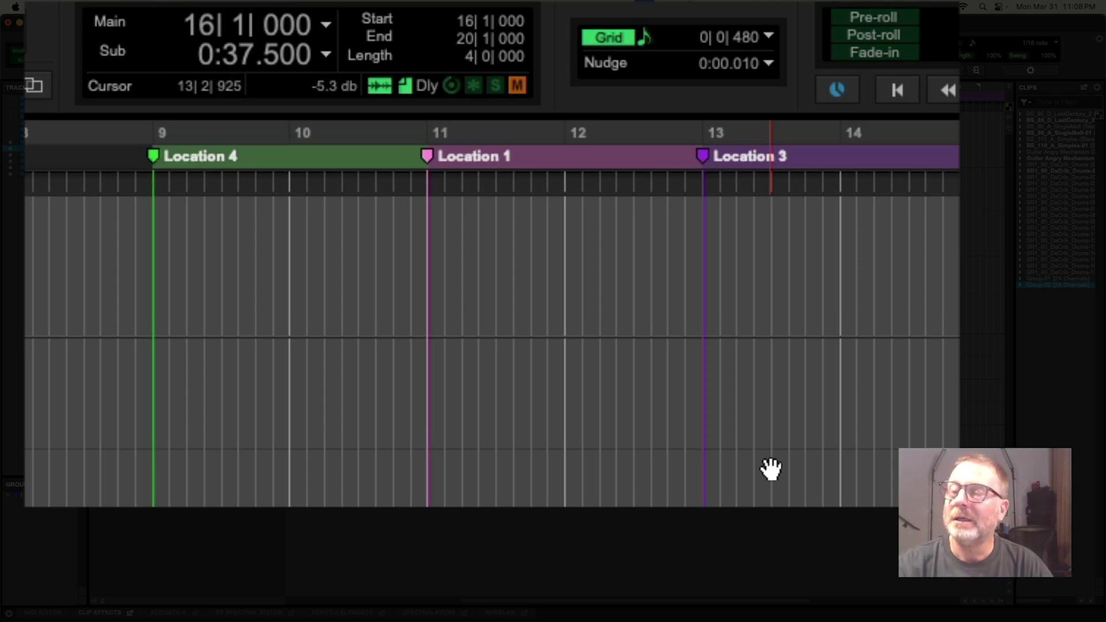
Cycle through the marker line display options on the timeline and toggle the display of the grid lines
key("ctrl+alt+super+r")
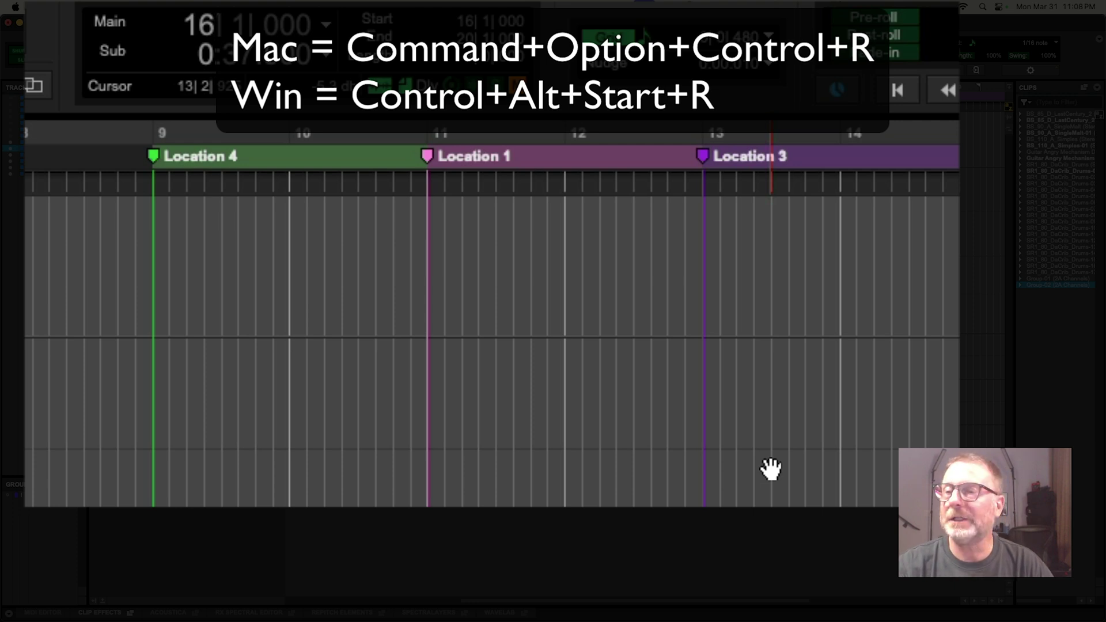
key("ctrl+alt+super+r")
key("ctrl+alt+super+r")
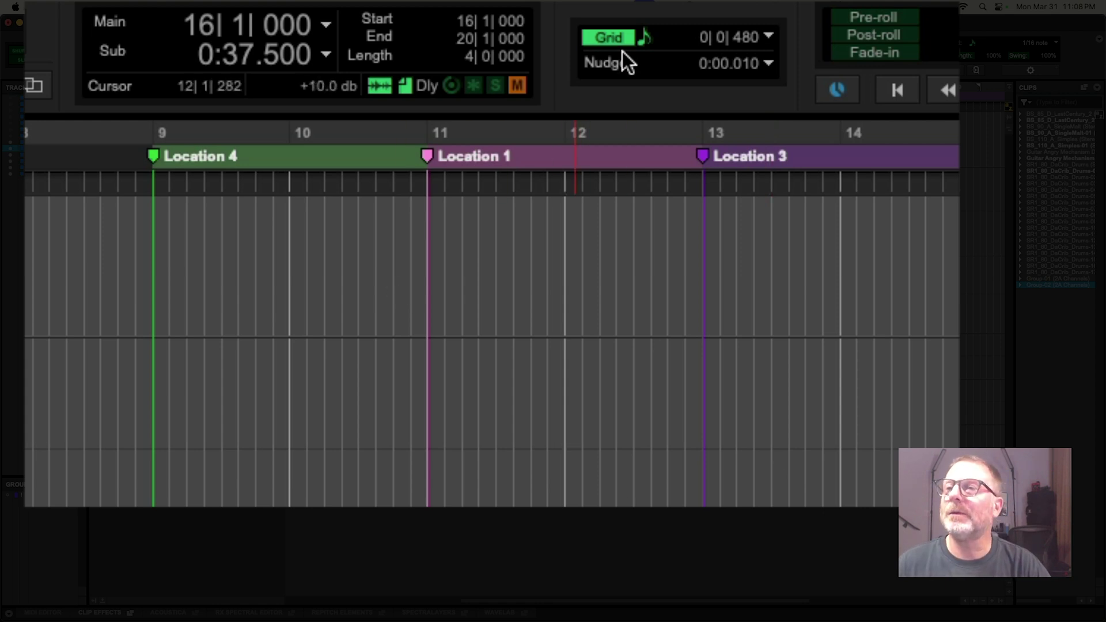
left_click(614, 36)
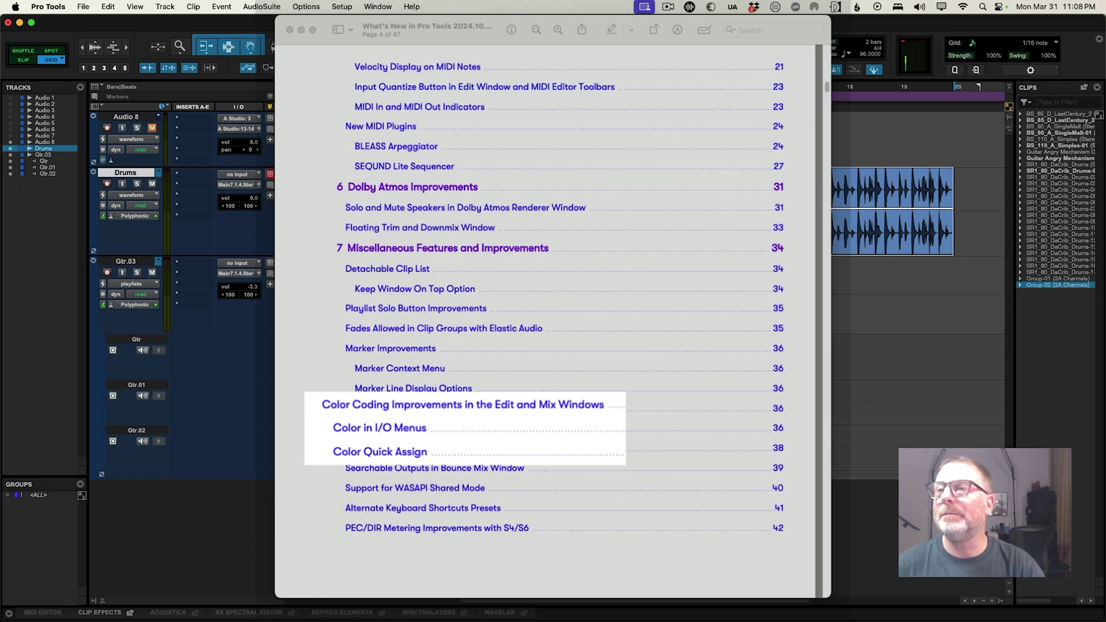
In the Mix window, set the Gtr.03 track's input to A Studio: 5-6 (Stereo) and color that input assignment purple
key("super+equal")
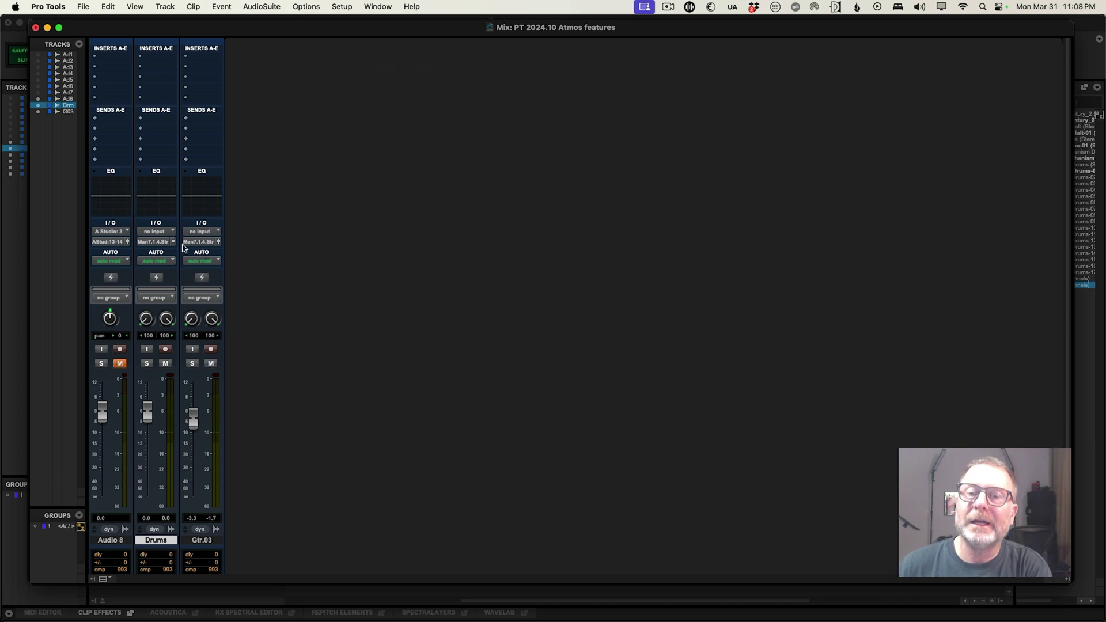
left_click(201, 231)
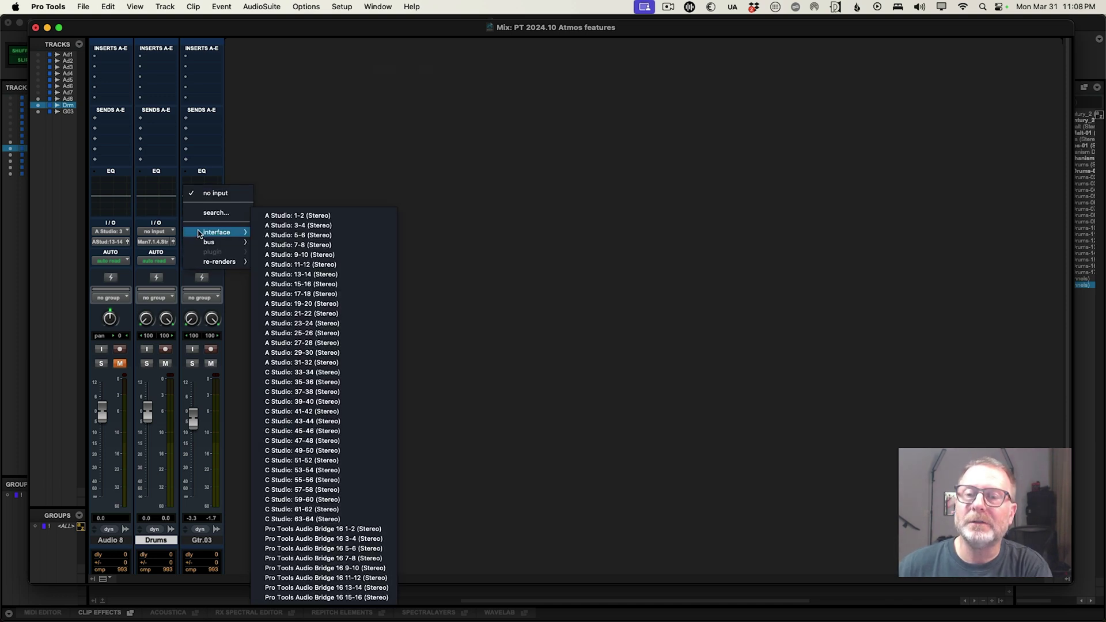
left_click(276, 236)
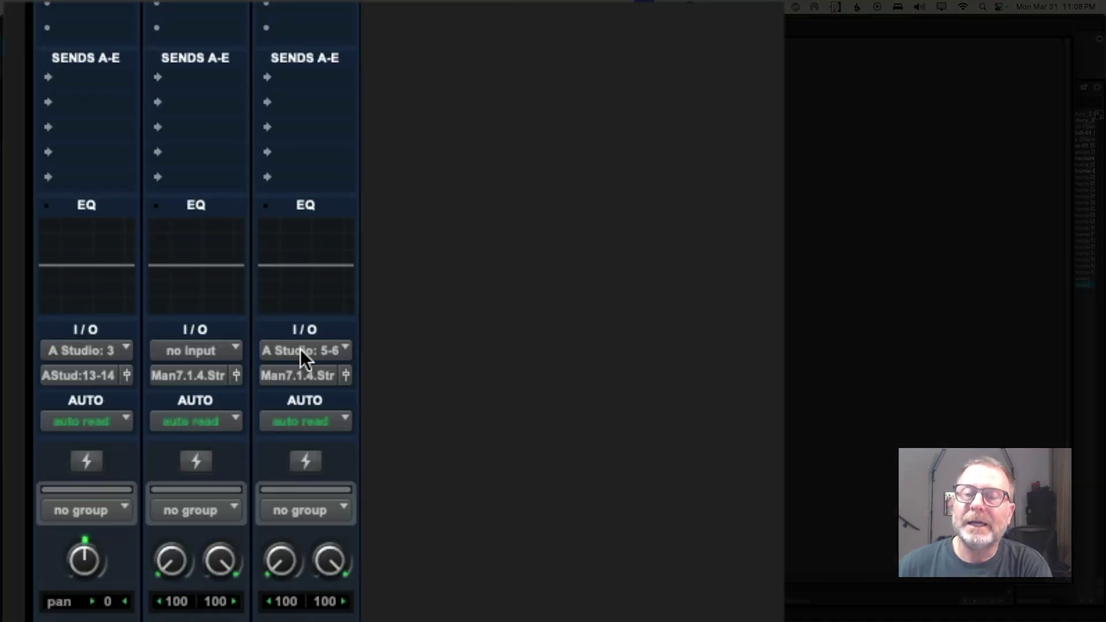
right_click(199, 231)
left_click(309, 431)
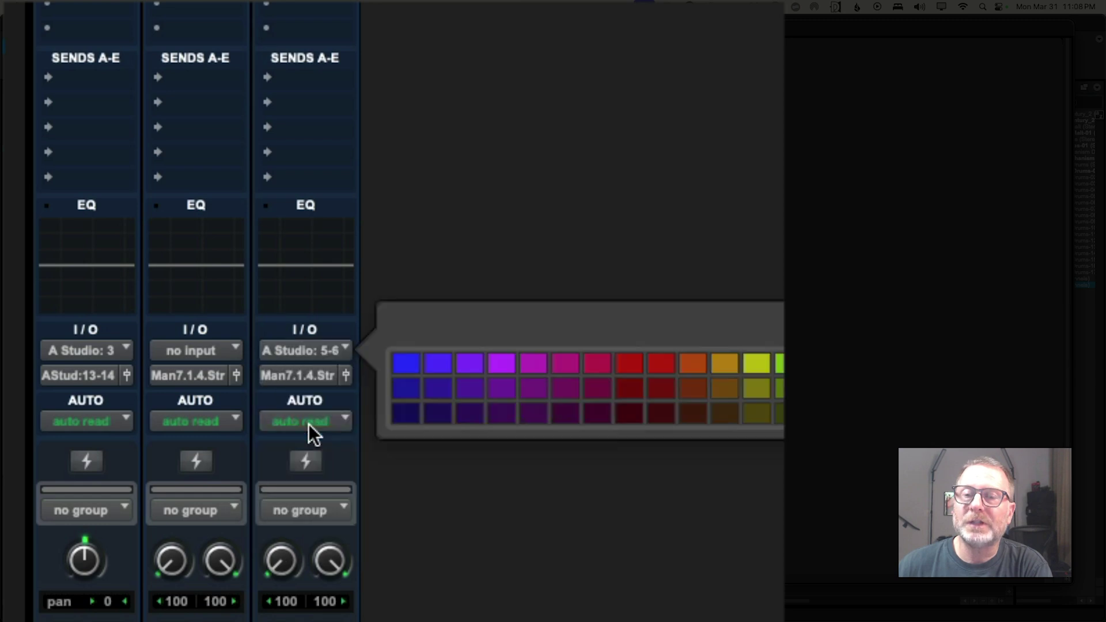
left_click(503, 368)
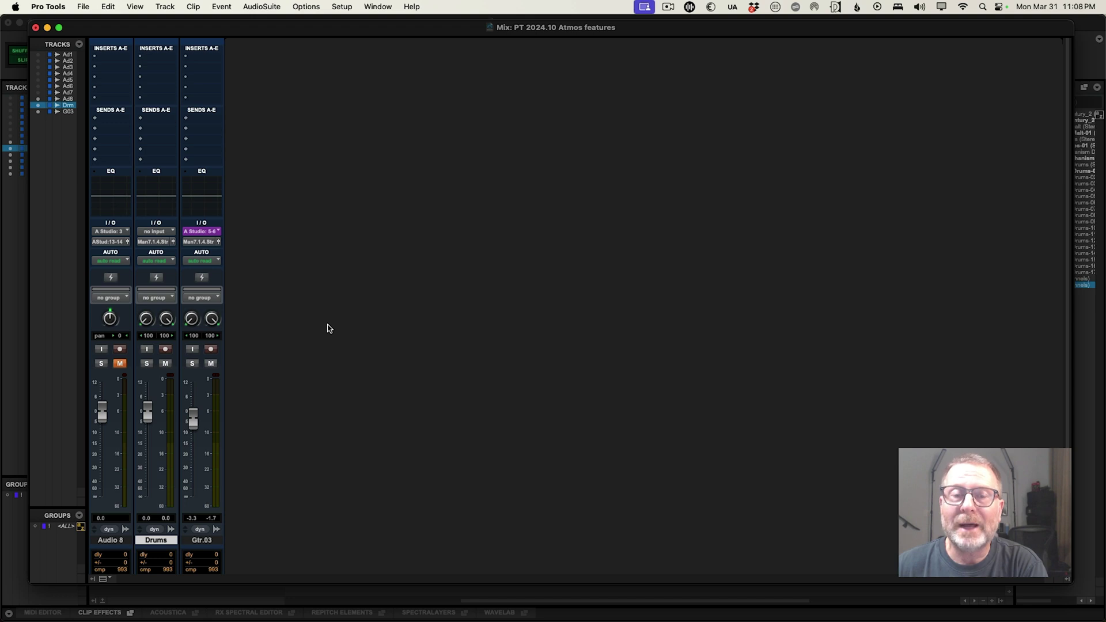
Color the Drums track's Main 7.1.4 Stereo output assignment yellow
right_click(156, 243)
left_click(162, 274)
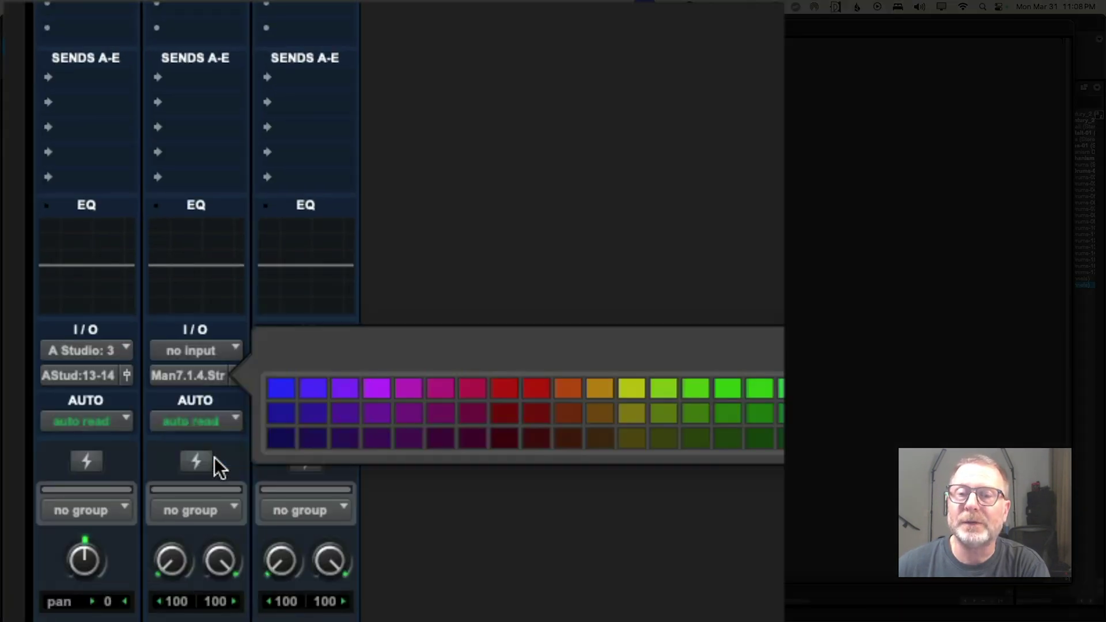
left_click(629, 386)
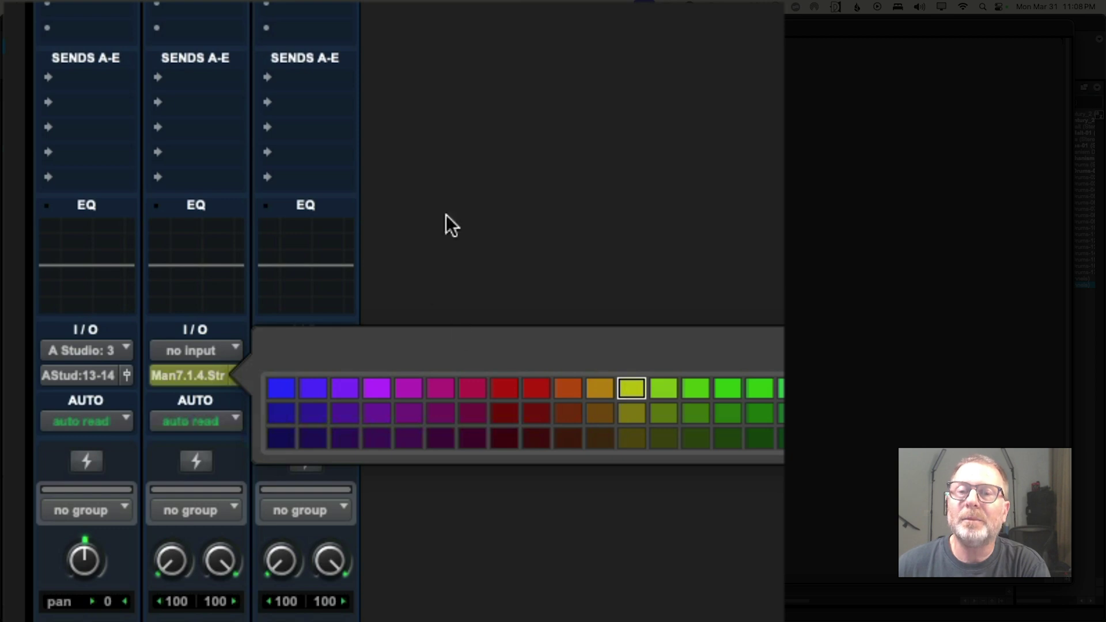
Add a send to Bus 3-4 (Stereo) in the first send slot of the Gtr.03 track
left_click(267, 77)
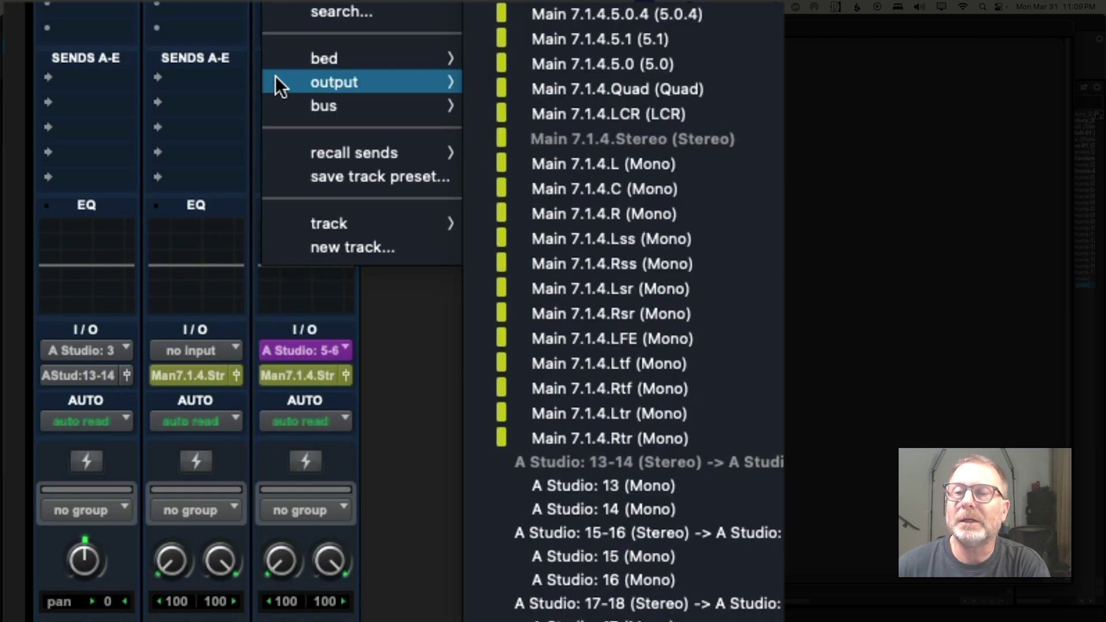
mouse_move(375, 104)
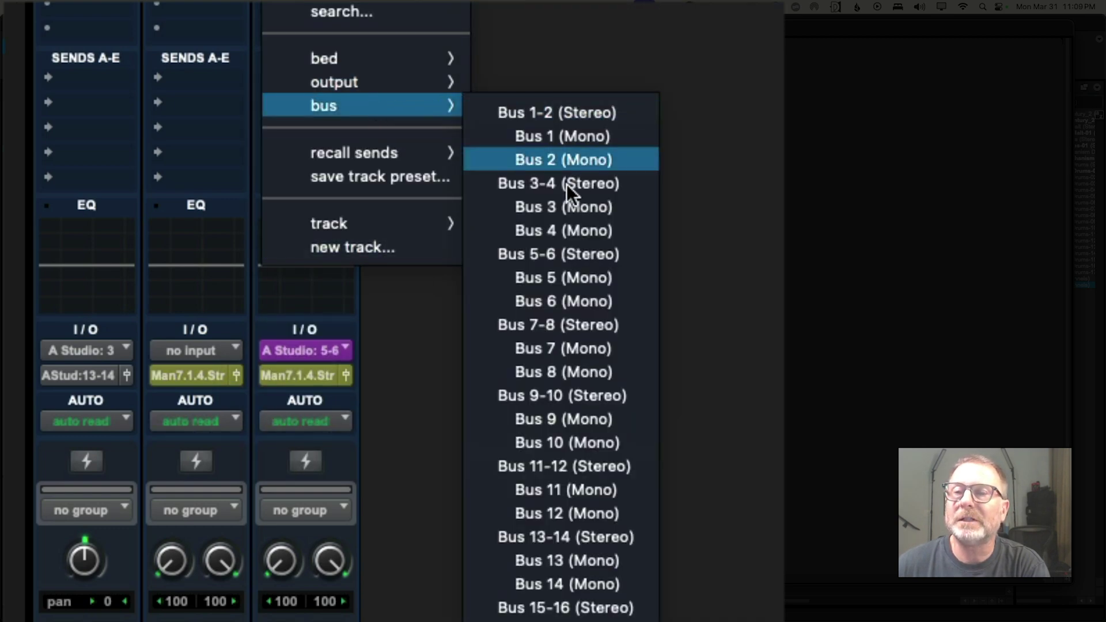
left_click(551, 180)
Color the Bus 3-4 send on the Gtr.03 track, trying yellow and settling on green
right_click(324, 74)
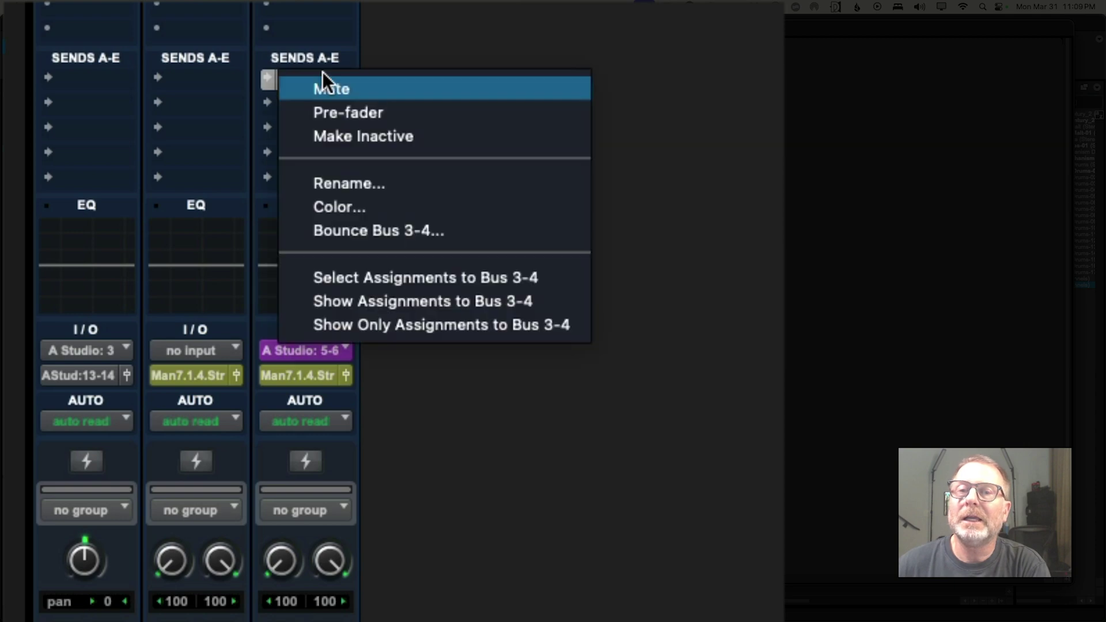
left_click(330, 206)
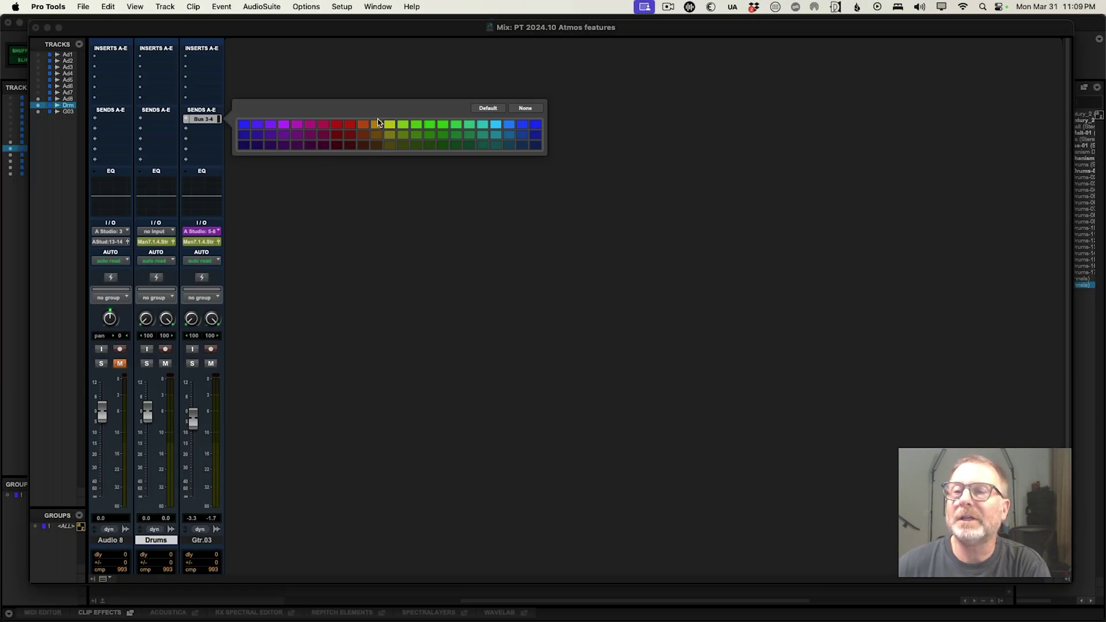
left_click(389, 124)
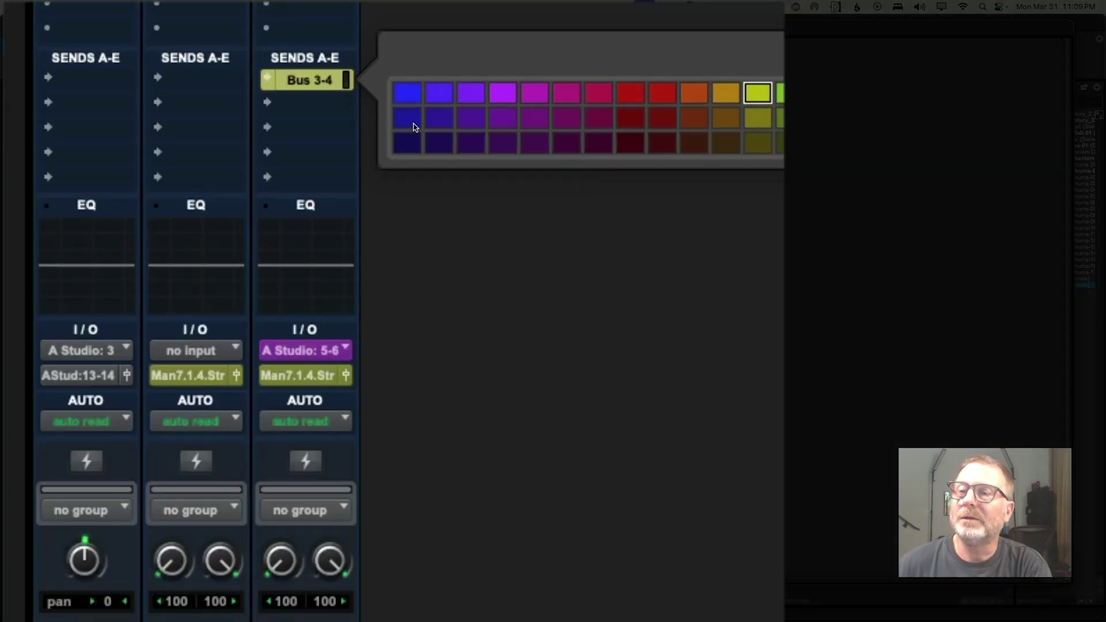
left_click(258, 135)
left_click(376, 213)
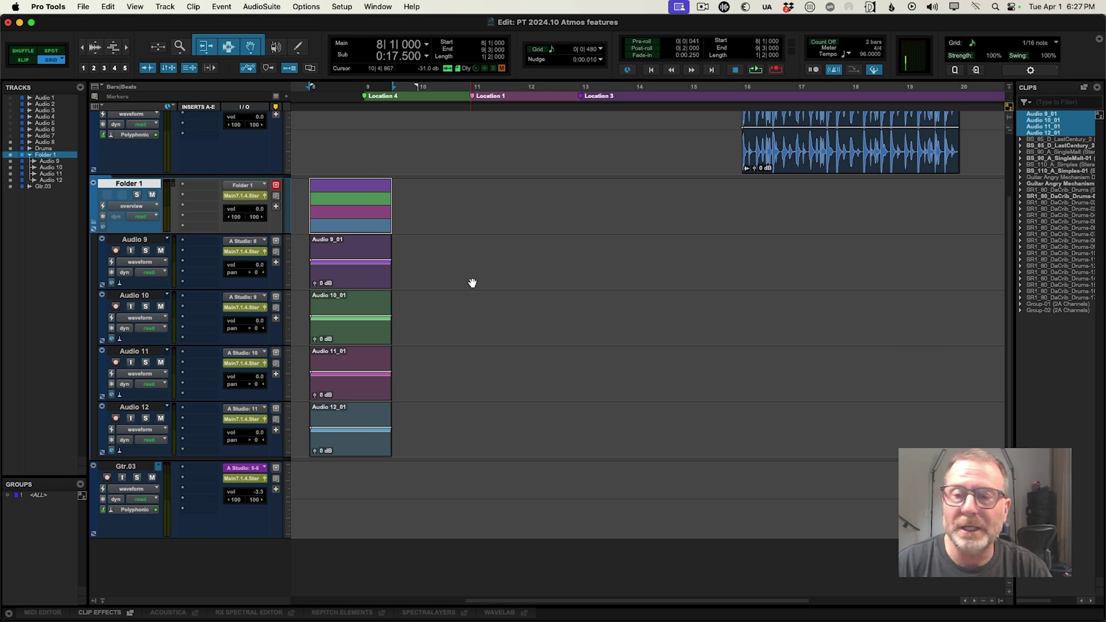
Examine the color coding of the available outputs and buses for the Audio 9 and Audio 10 tracks without changing their routing
left_click(247, 251)
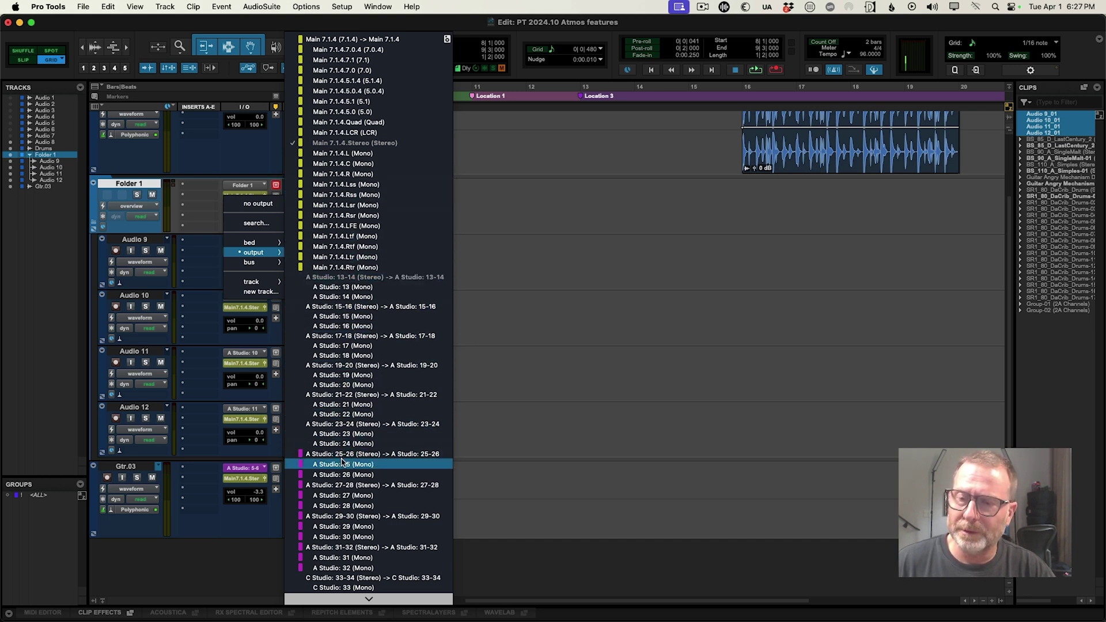
mouse_move(254, 262)
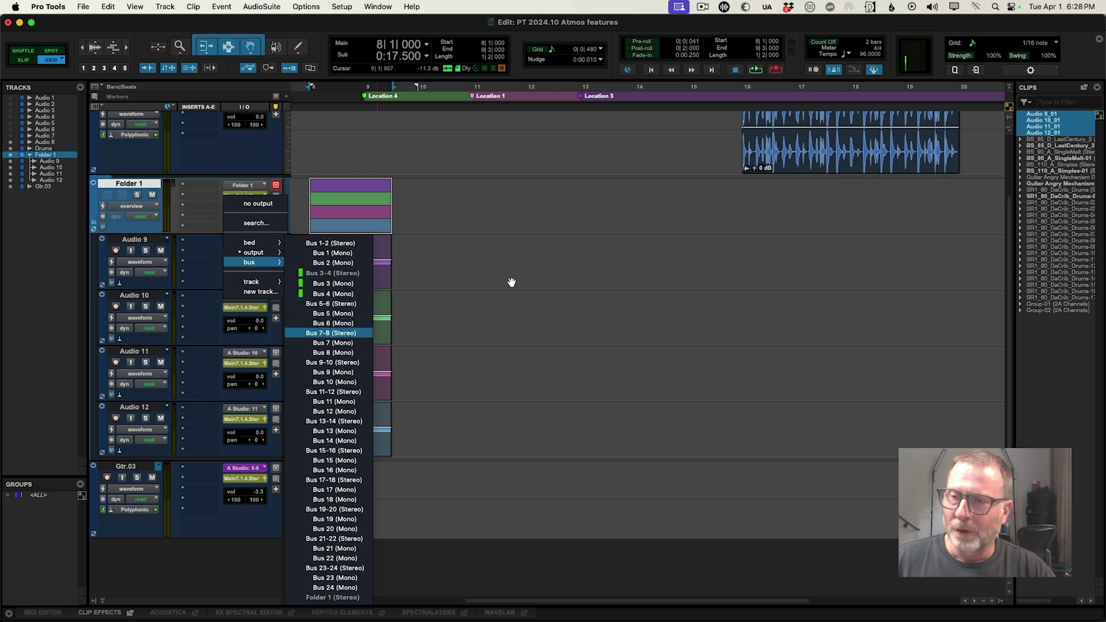
left_click(498, 249)
left_click(251, 308)
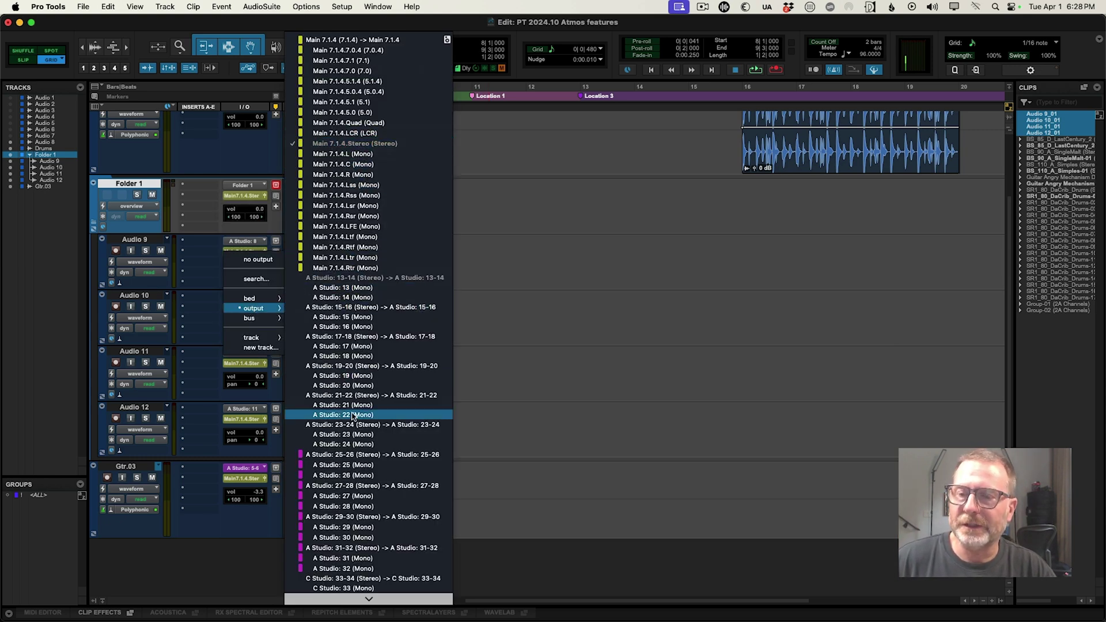
scroll(355, 459, "down", 10)
scroll(356, 460, "up", 5)
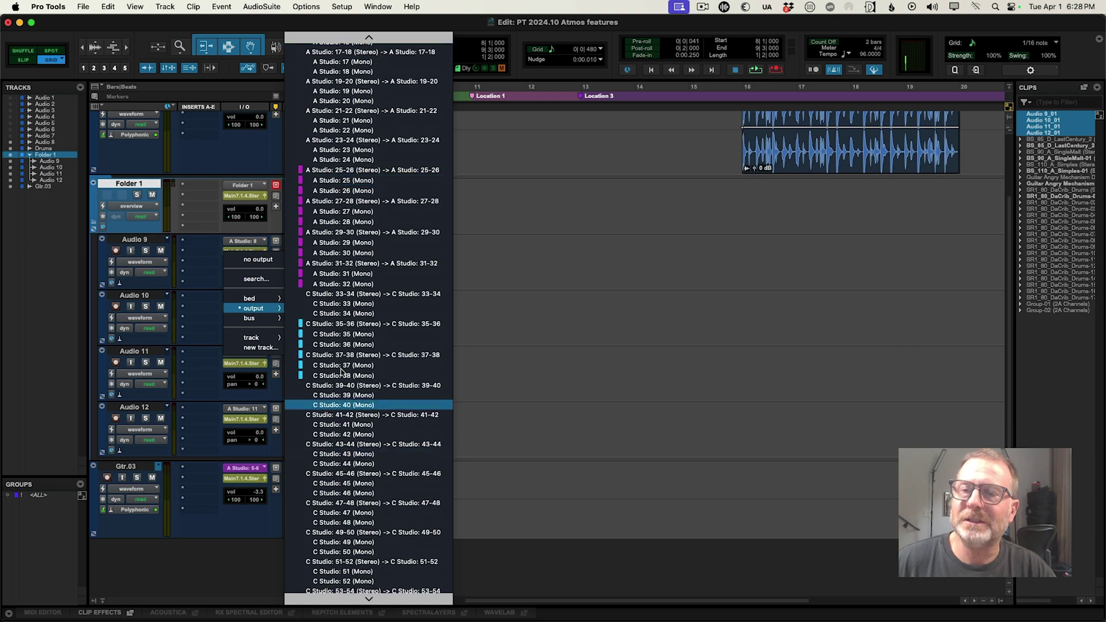
left_click(541, 248)
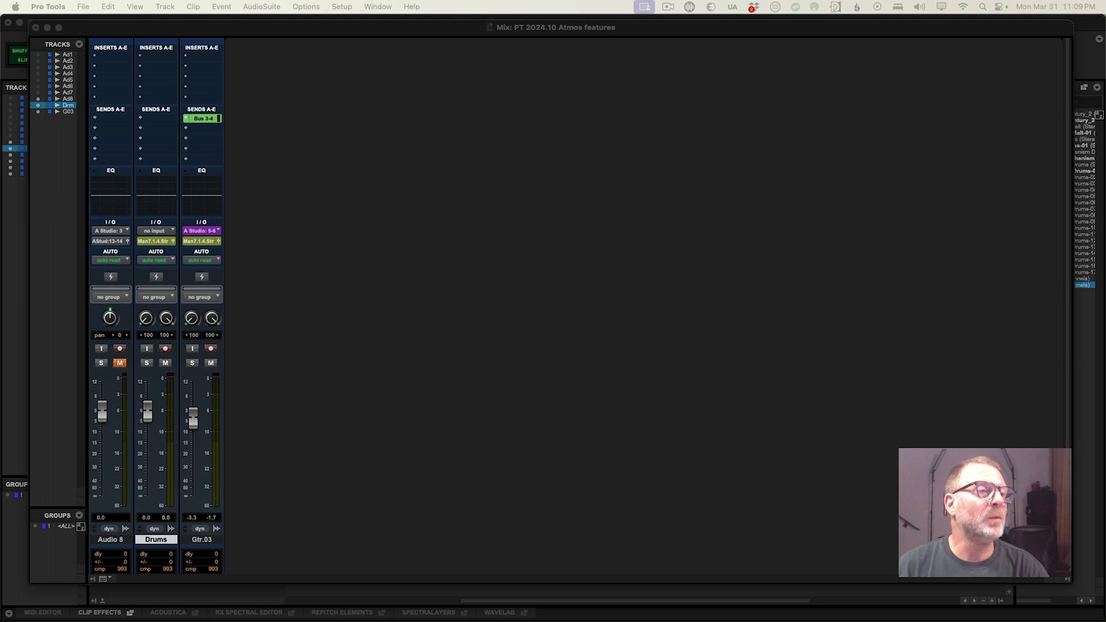
Add a second mix source in Bounce Mix, search for 3 to assign Bus 3-4 (Stereo), and cancel the bounce
key("alt+super+b")
left_click_drag(360, 196, 493, 119)
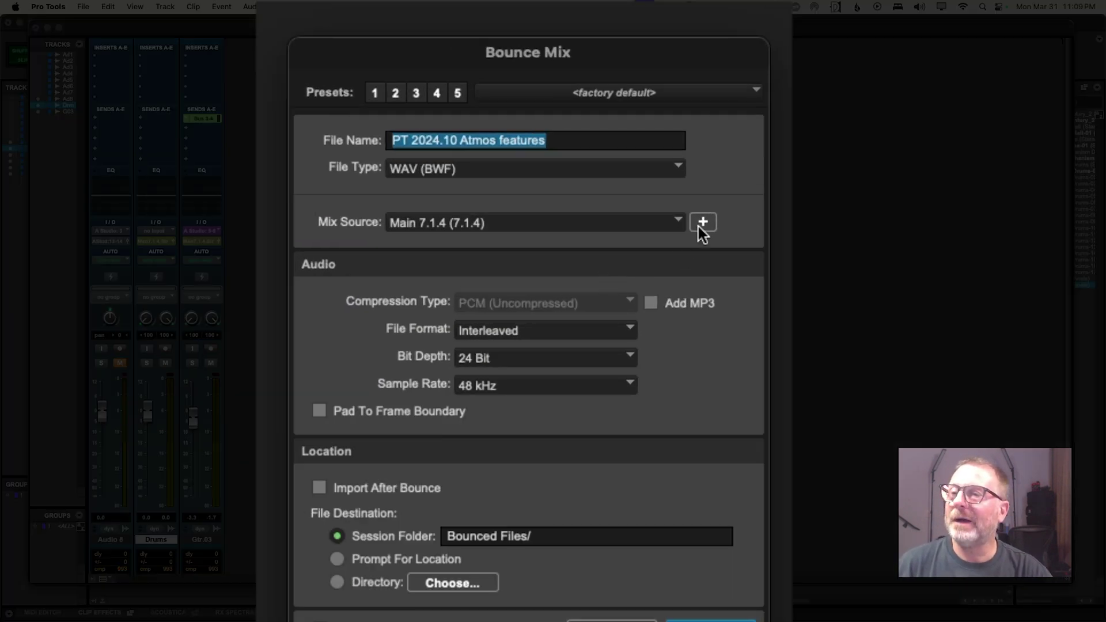
left_click(703, 223)
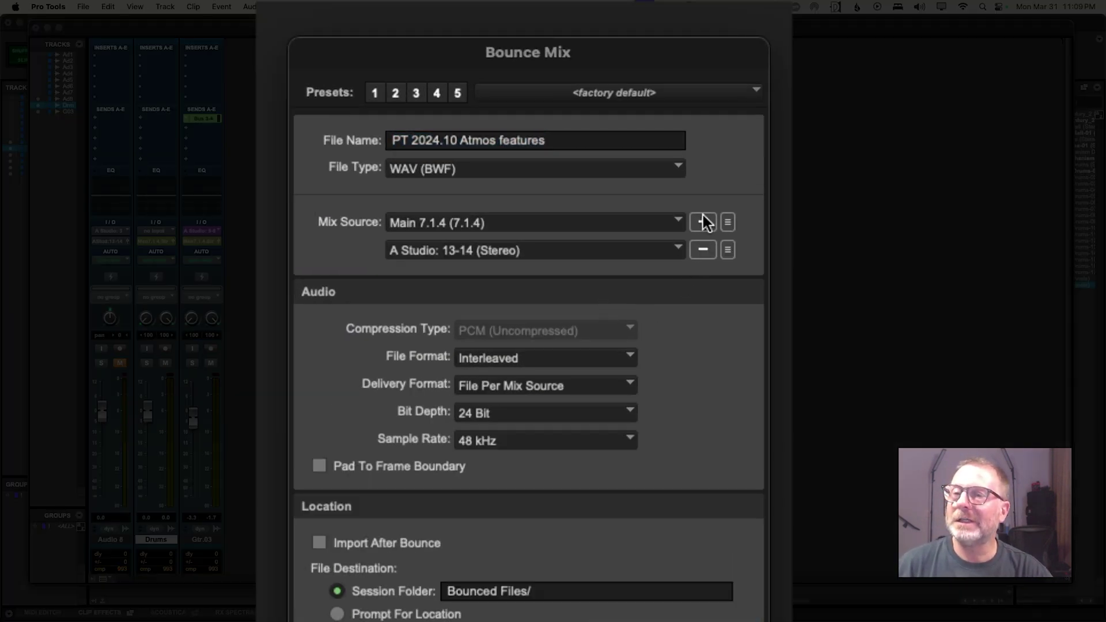
left_click(573, 251)
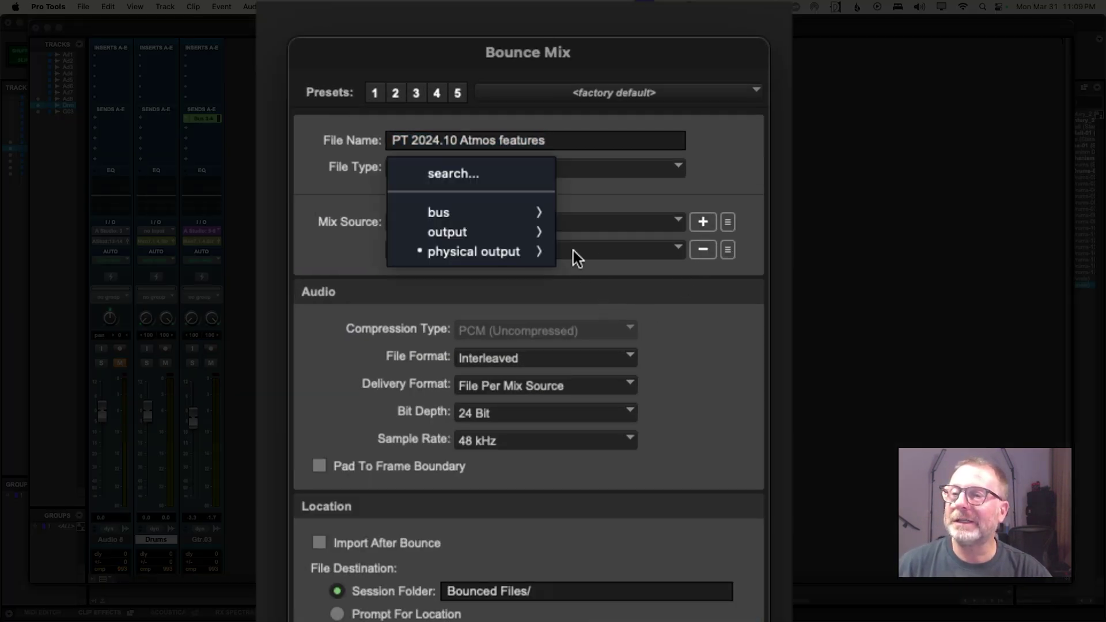
left_click(513, 173)
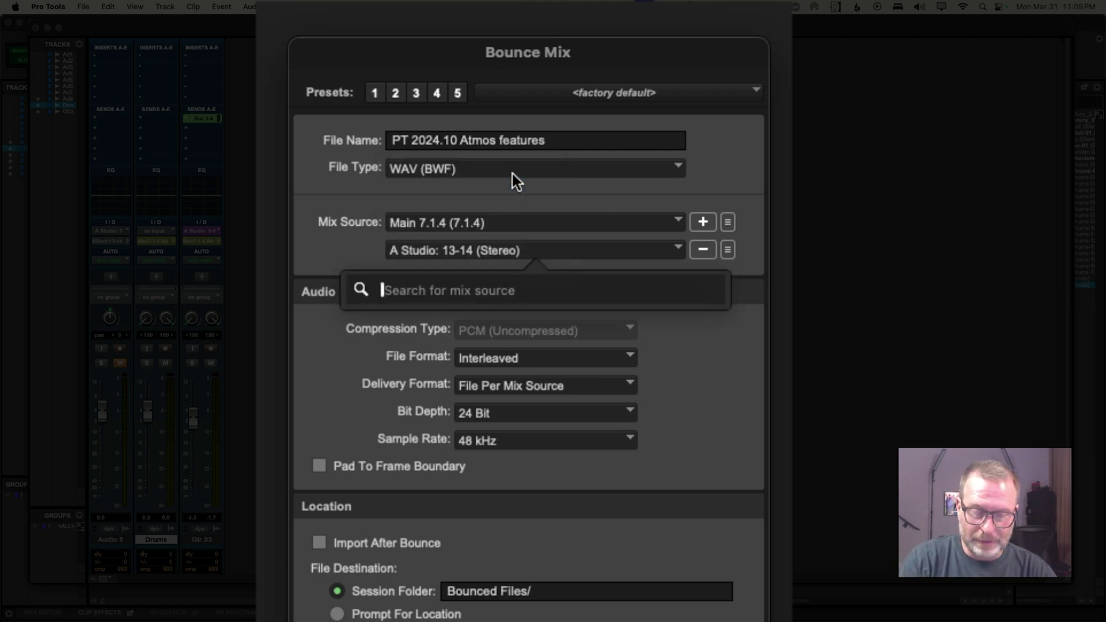
type("3")
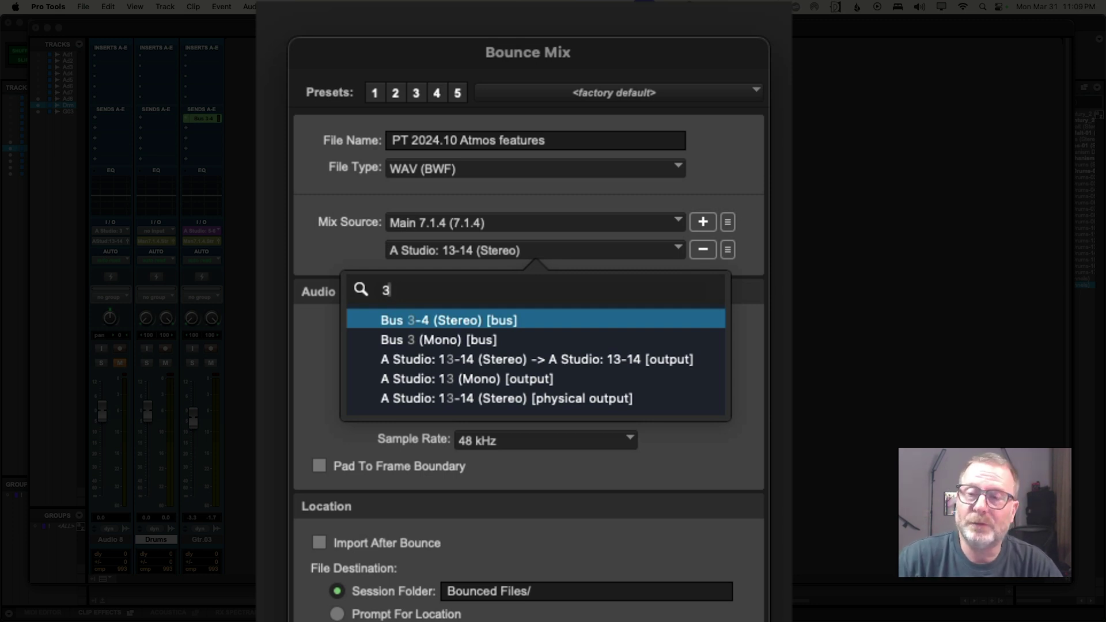
key("Return")
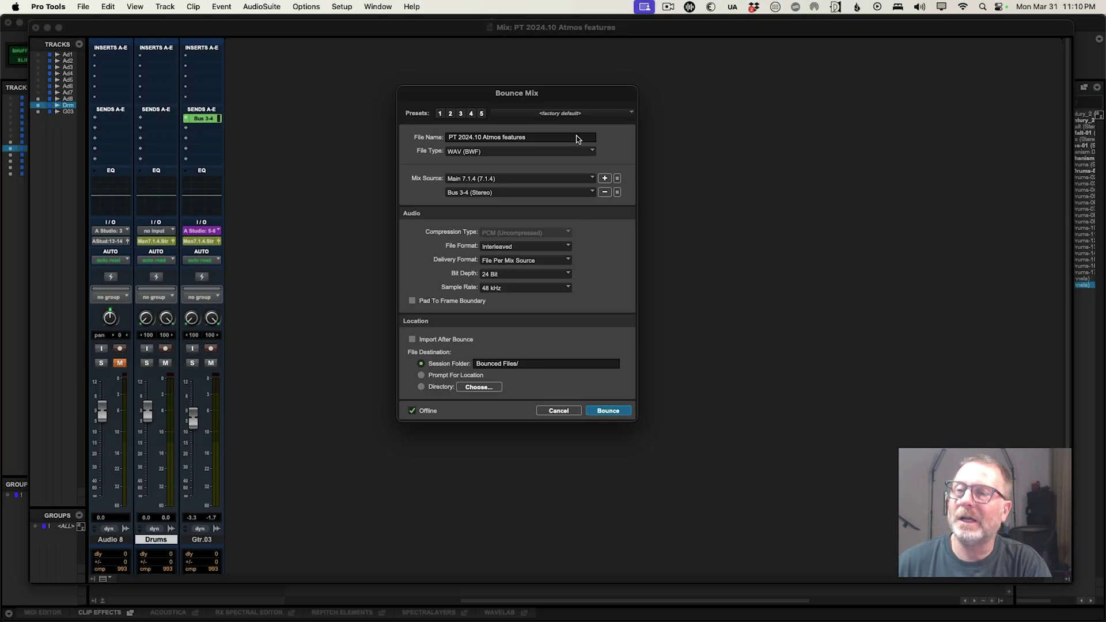
left_click(559, 411)
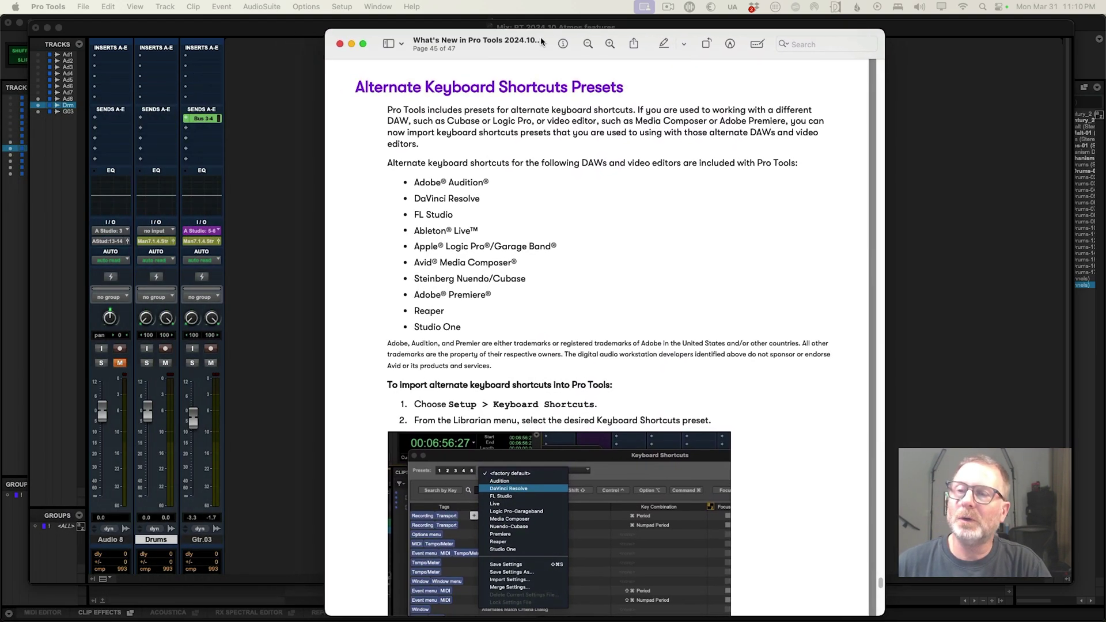
Read the Alternate Keyboard Shortcuts Presets section of the What's New PDF in Preview, close the document and return to the Pro Tools Mix window
left_click(540, 36)
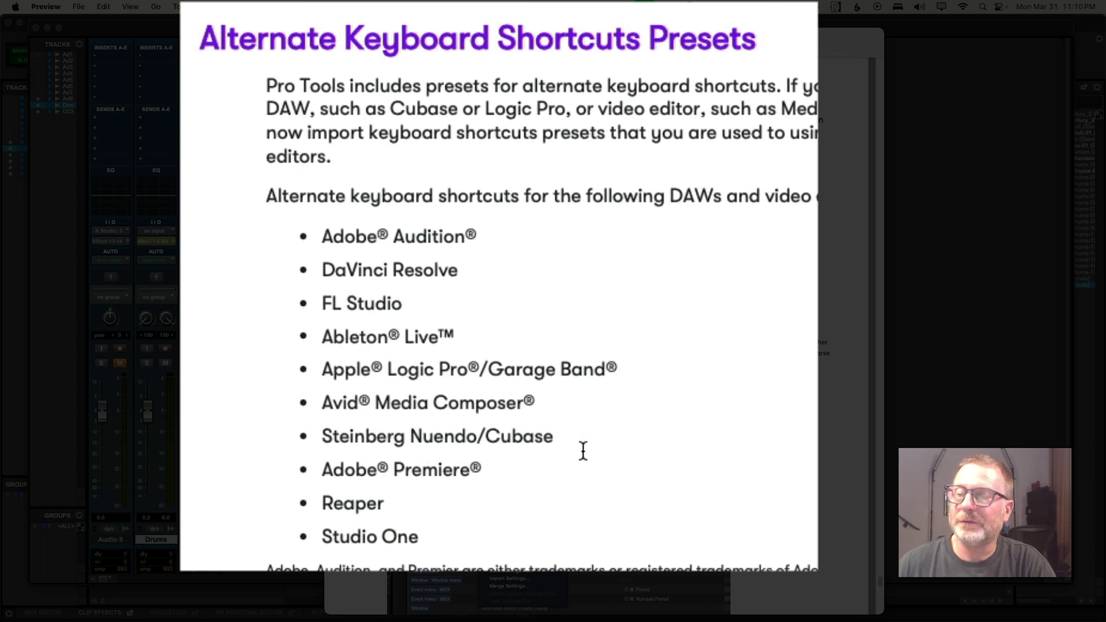
scroll(519, 507, "down", 1)
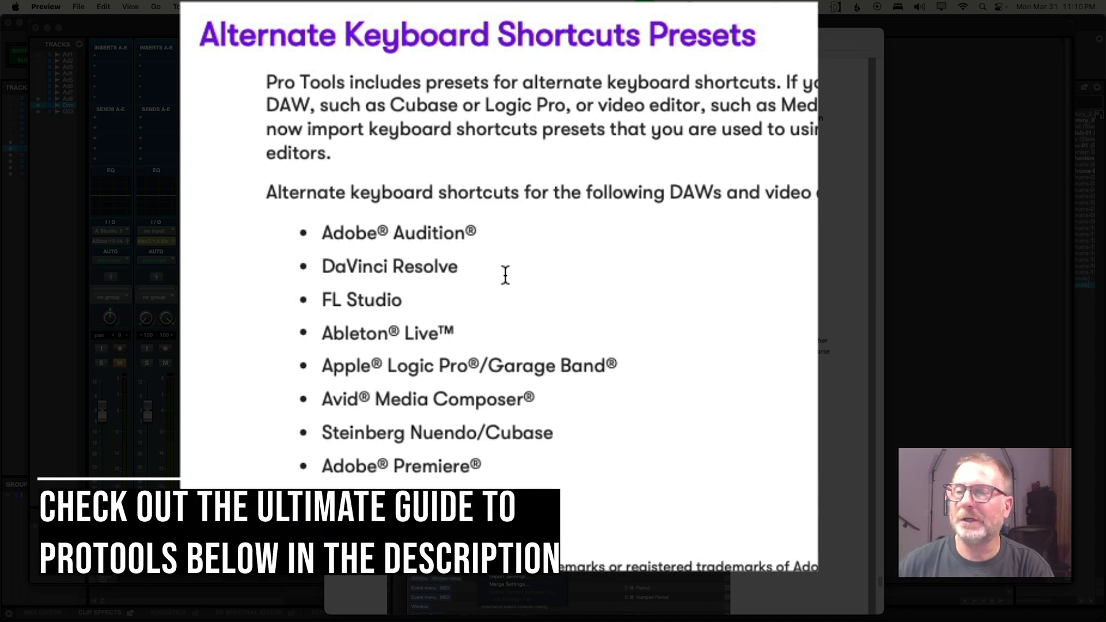
scroll(549, 447, "down", 3)
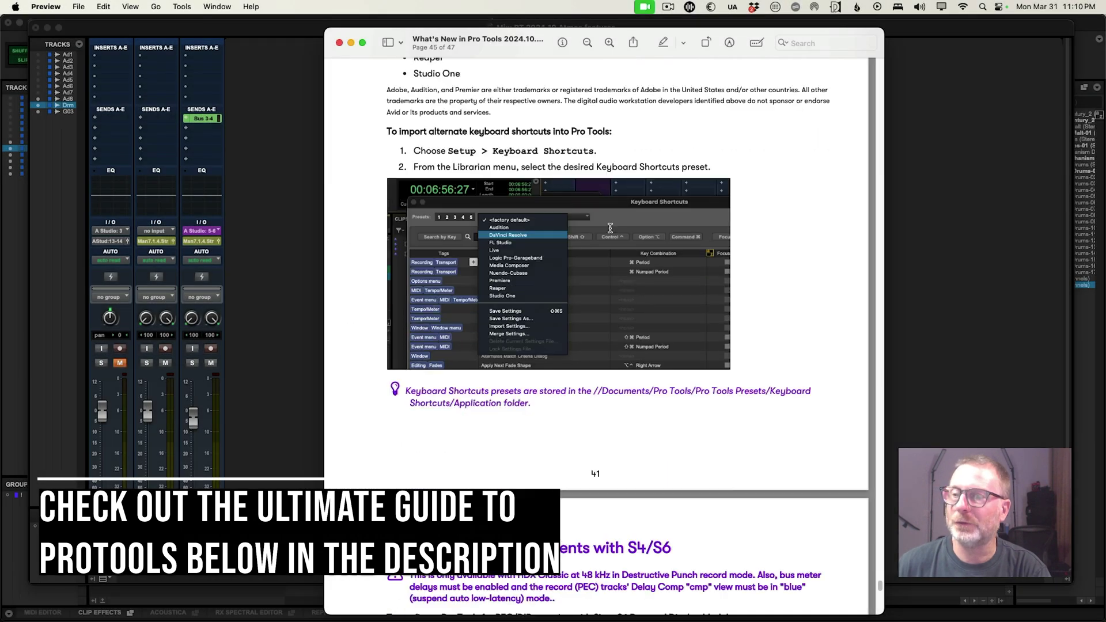
scroll(731, 334, "up", 5)
key("super+w")
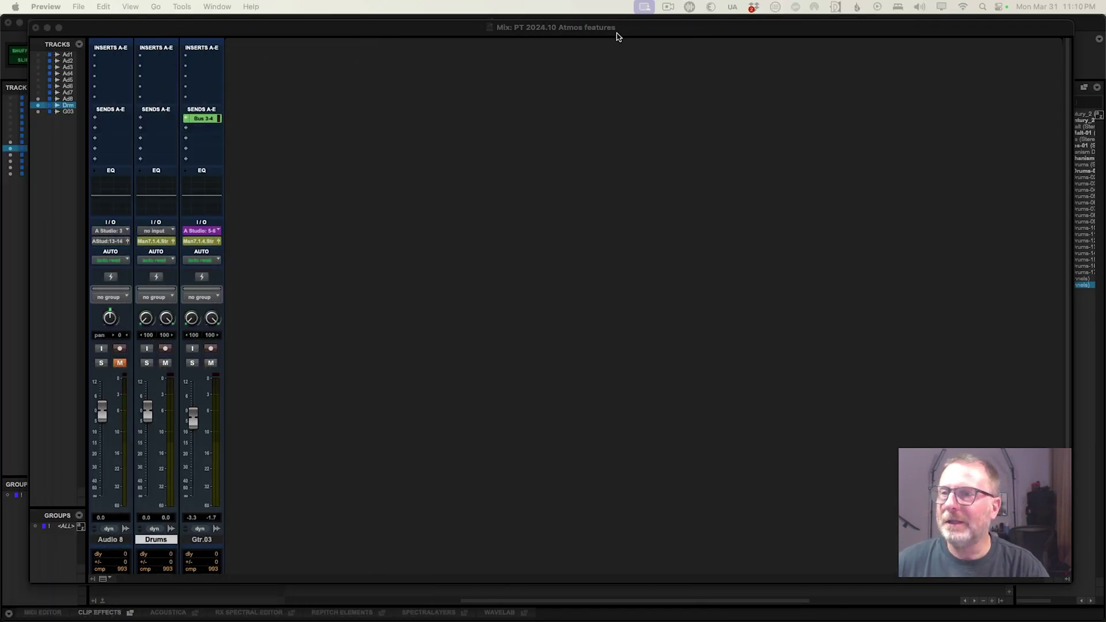
left_click(665, 33)
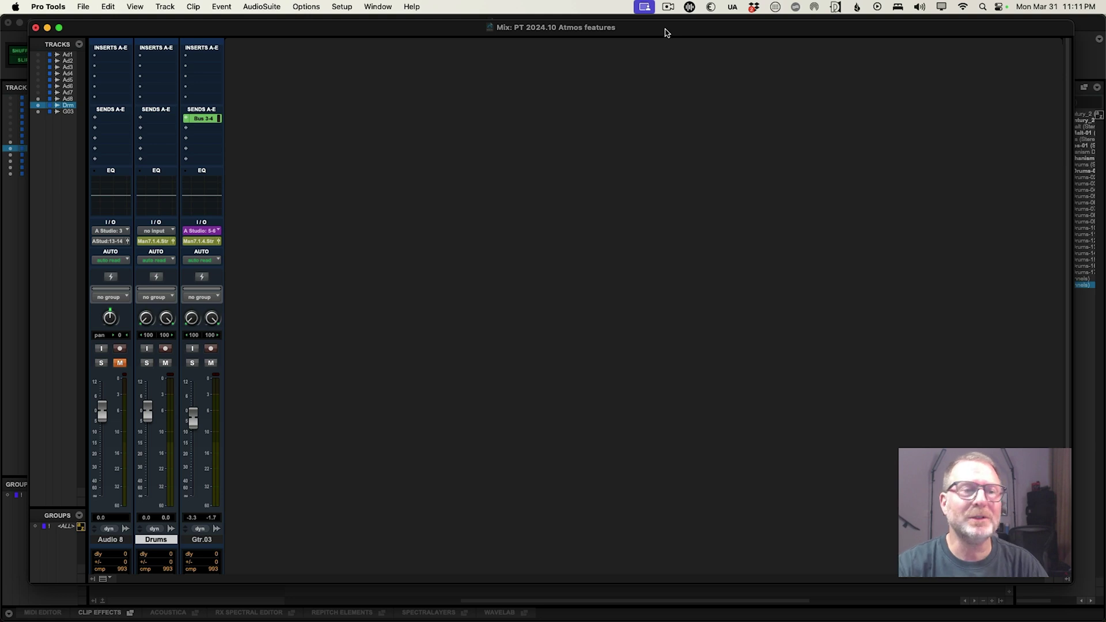